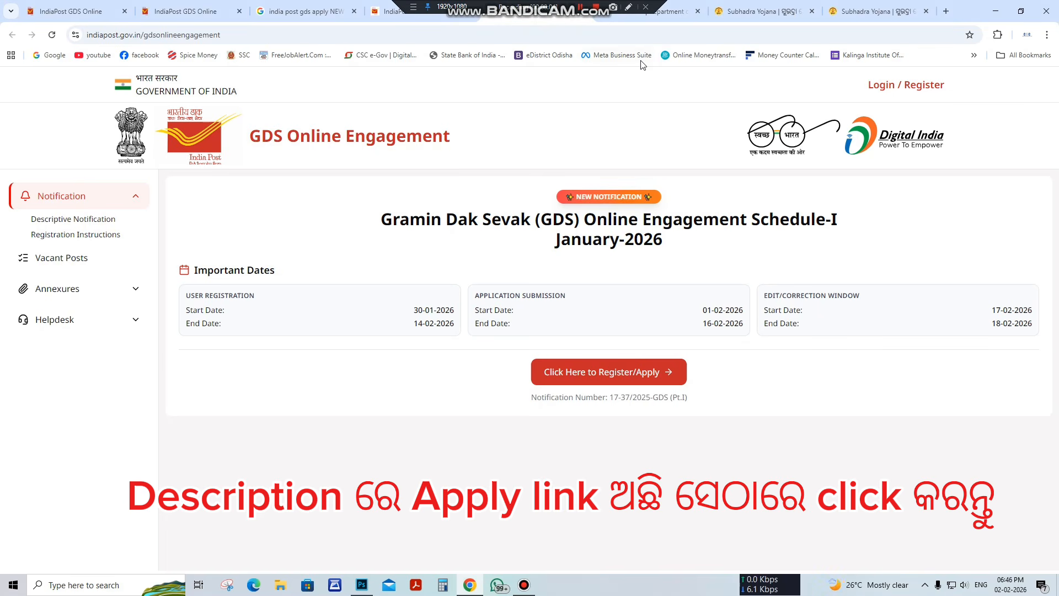
# From the Schedule-I January-2026 notification page, follow the Register/Apply link to the candidate portal
pyautogui.click(628, 6)
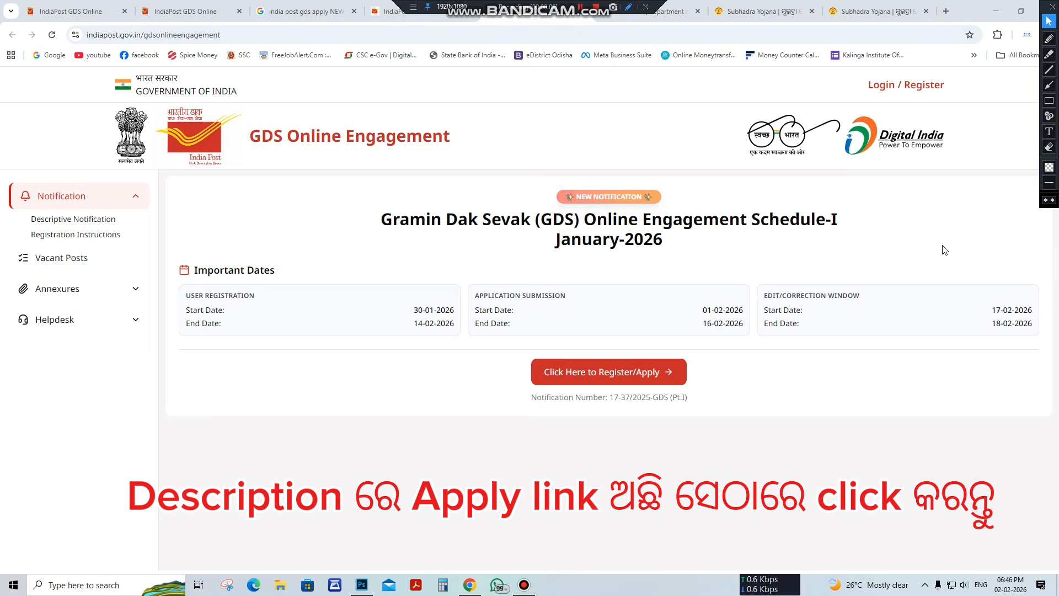
pyautogui.click(1048, 100)
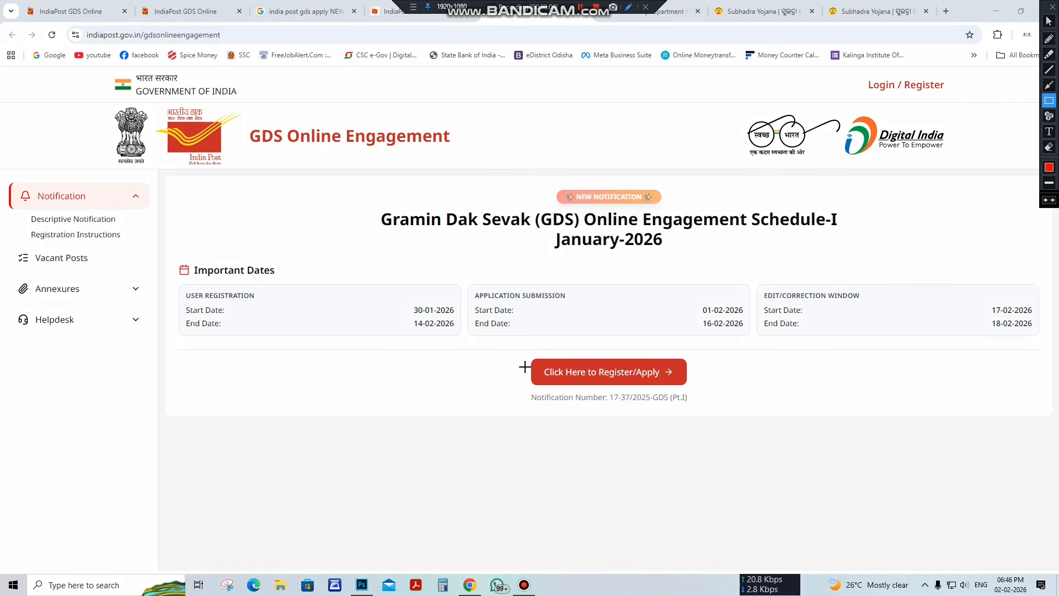
pyautogui.moveTo(516, 345); pyautogui.dragTo(736, 422)
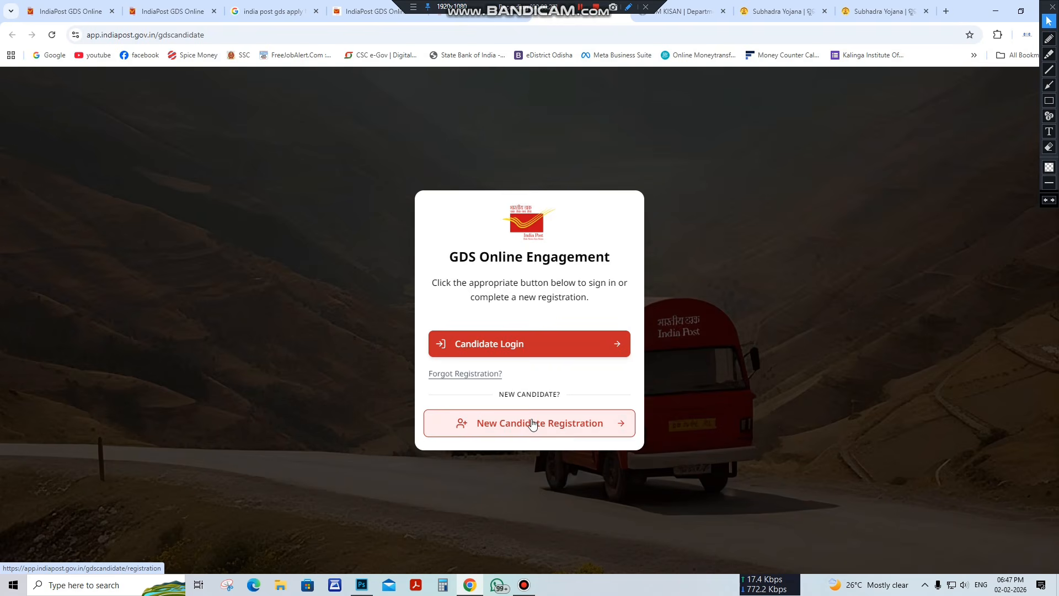
# Start a new candidate registration and verify the mobile number with its OTP
pyautogui.click(578, 427)
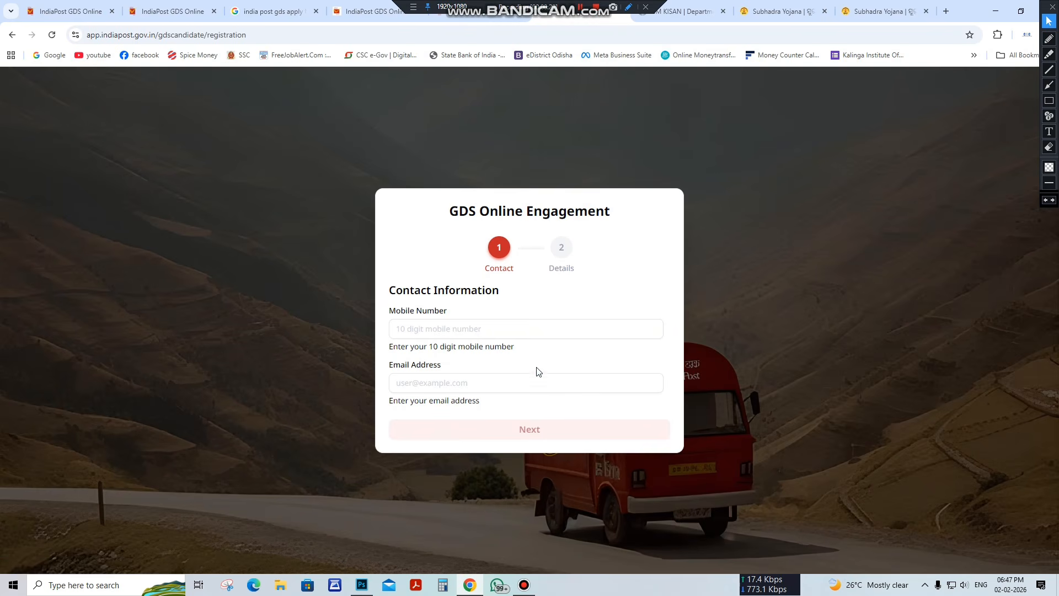
pyautogui.click(485, 329)
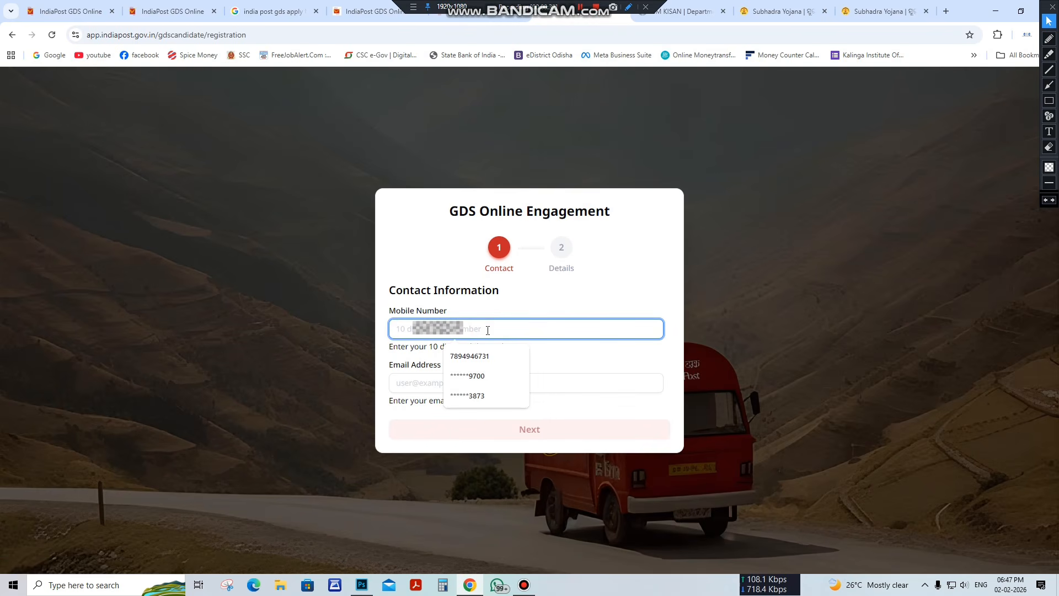
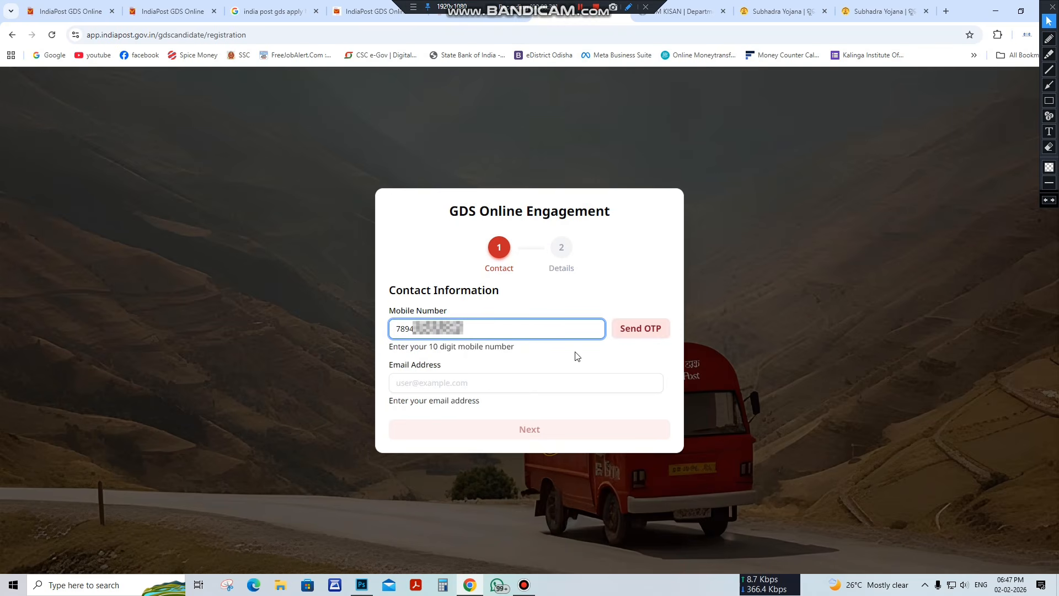
pyautogui.click(654, 330)
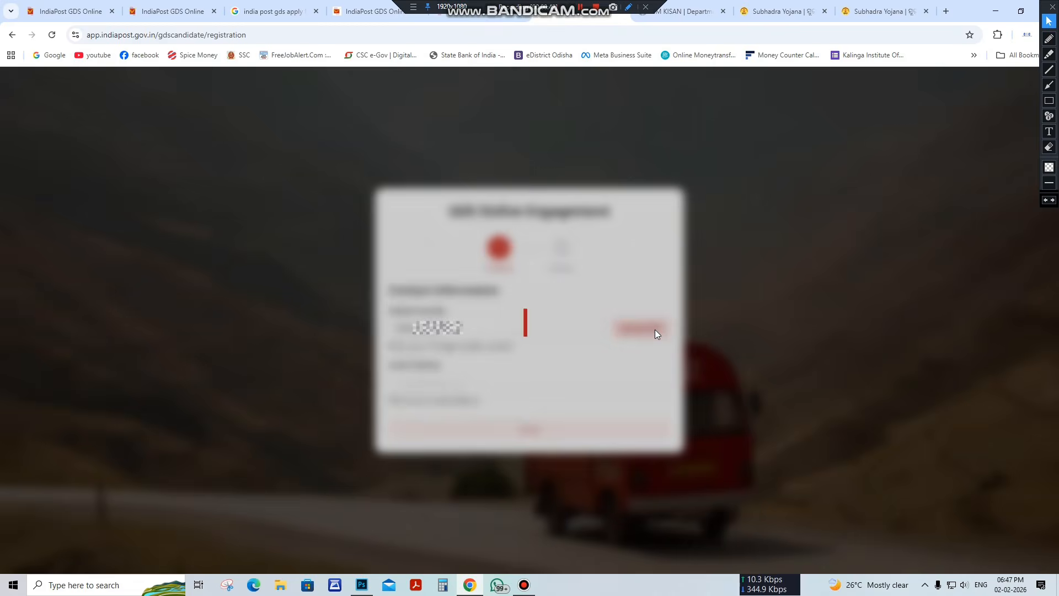
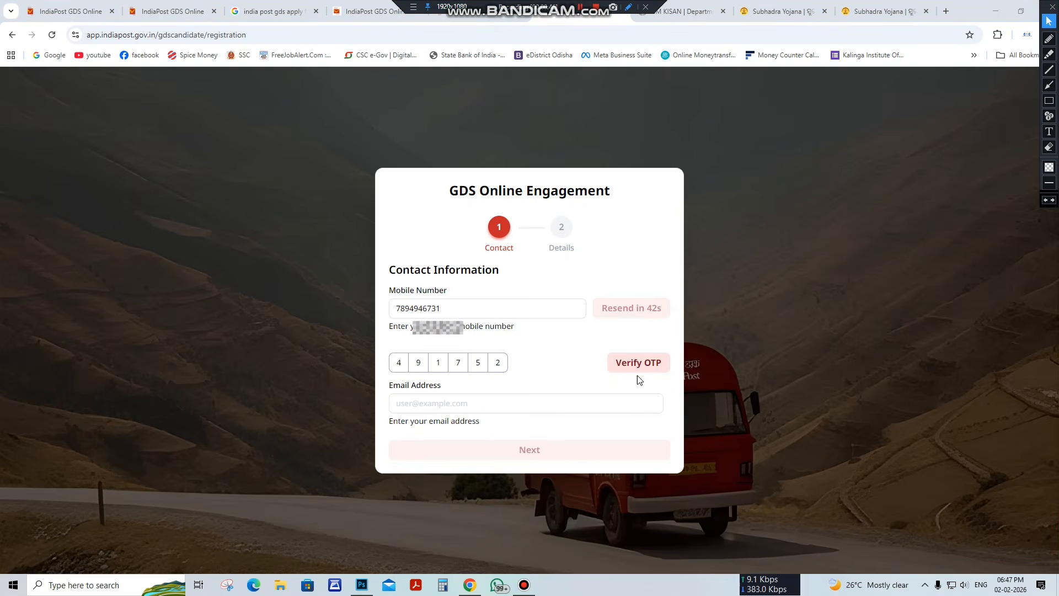
pyautogui.click(651, 365)
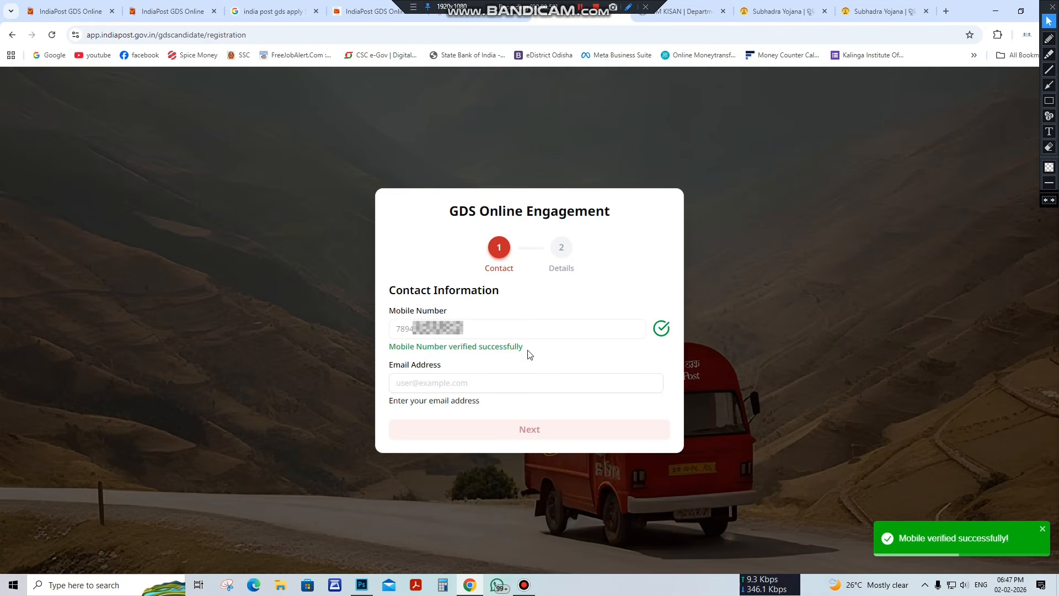
# Verify the email address with its OTP and advance to Basic Details
pyautogui.click(461, 384)
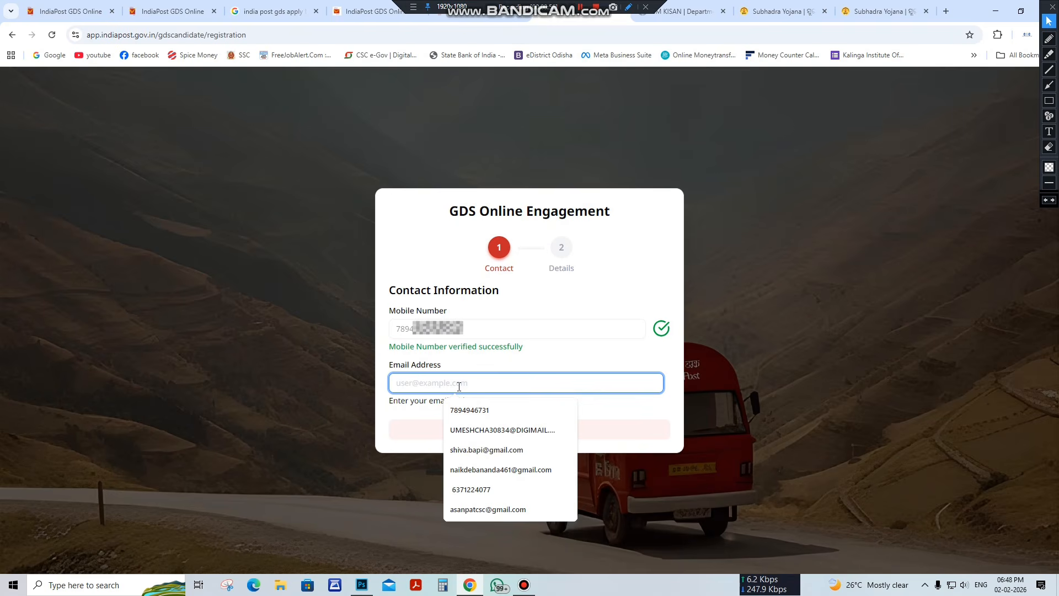
pyautogui.hotkey('ctrl', 'v')
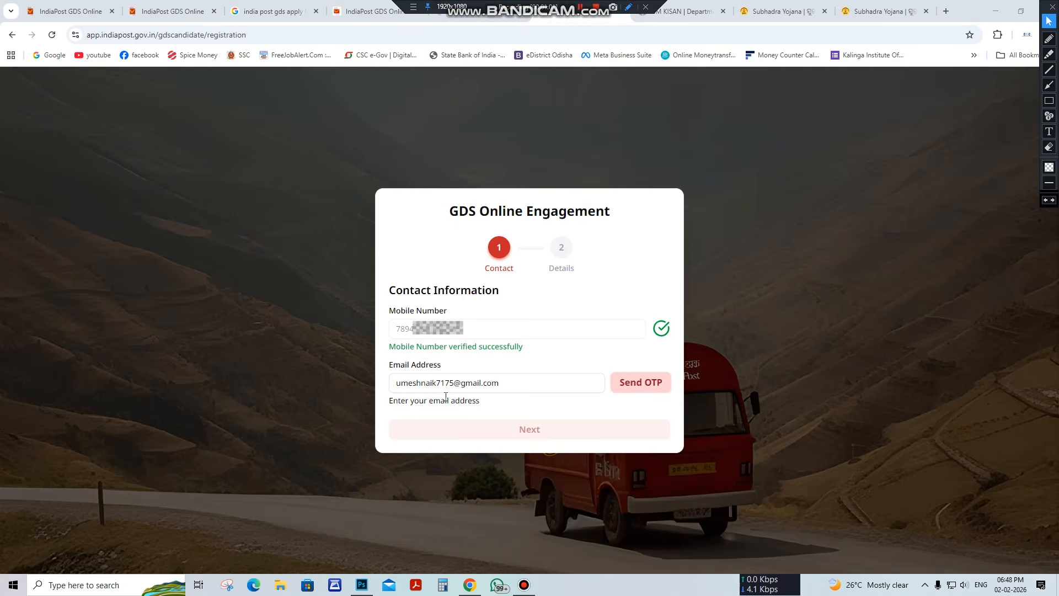
pyautogui.click(638, 391)
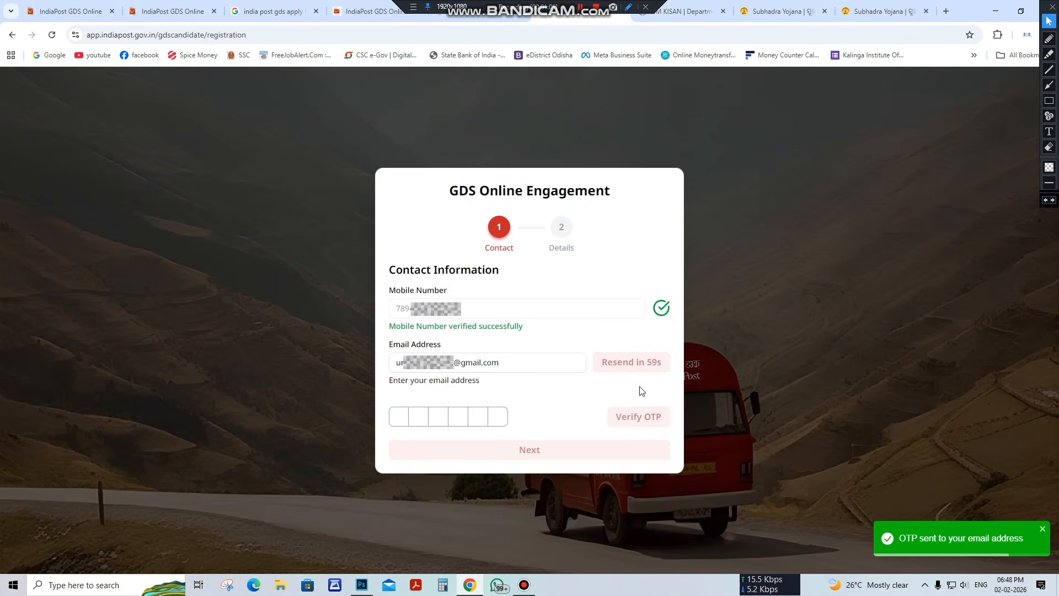
pyautogui.click(401, 416)
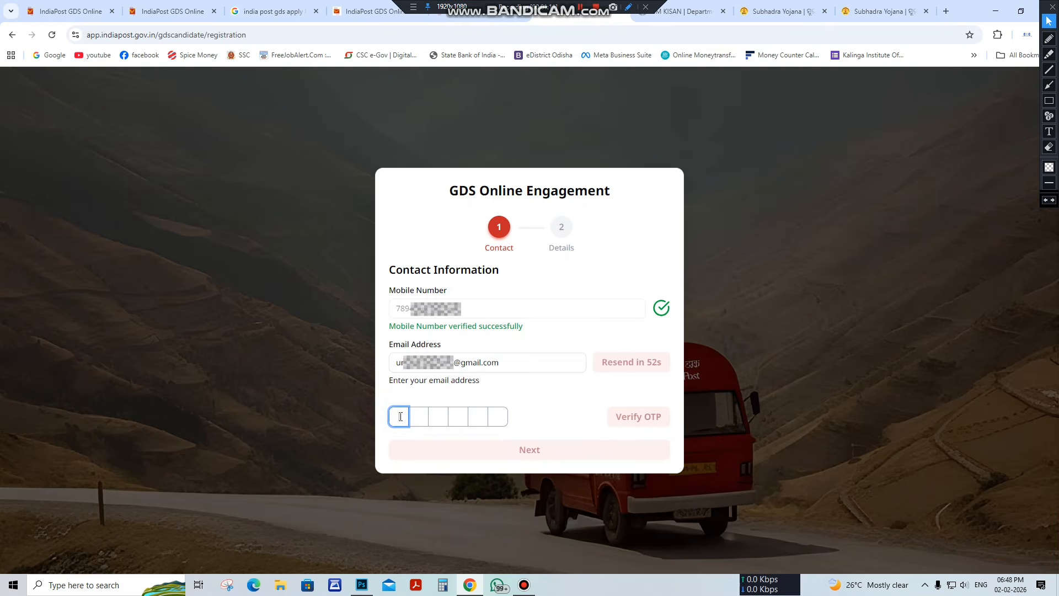
pyautogui.hotkey('ctrl', 'v')
pyautogui.click(643, 425)
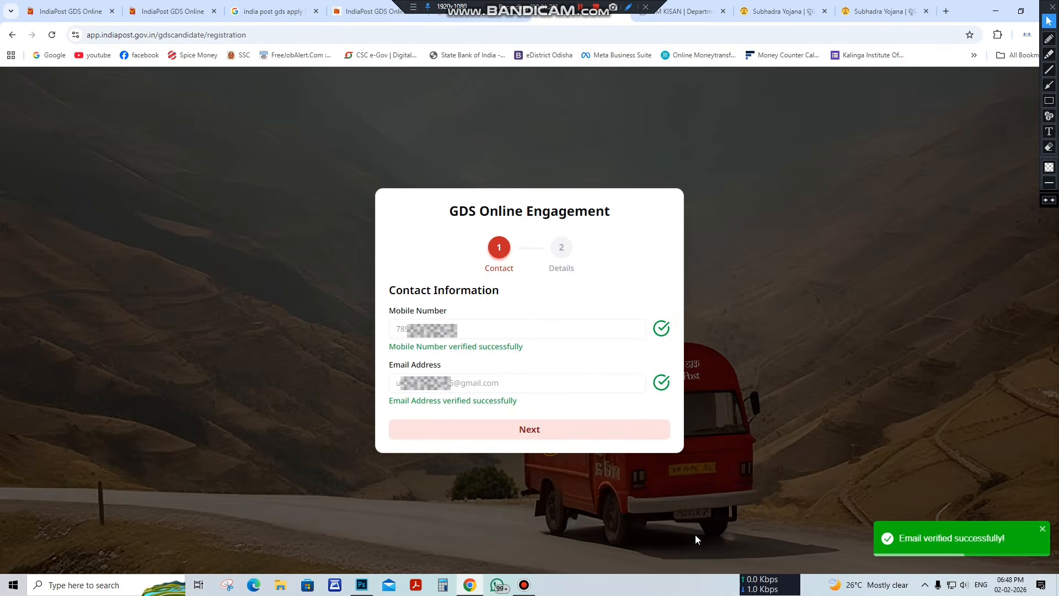
pyautogui.click(540, 435)
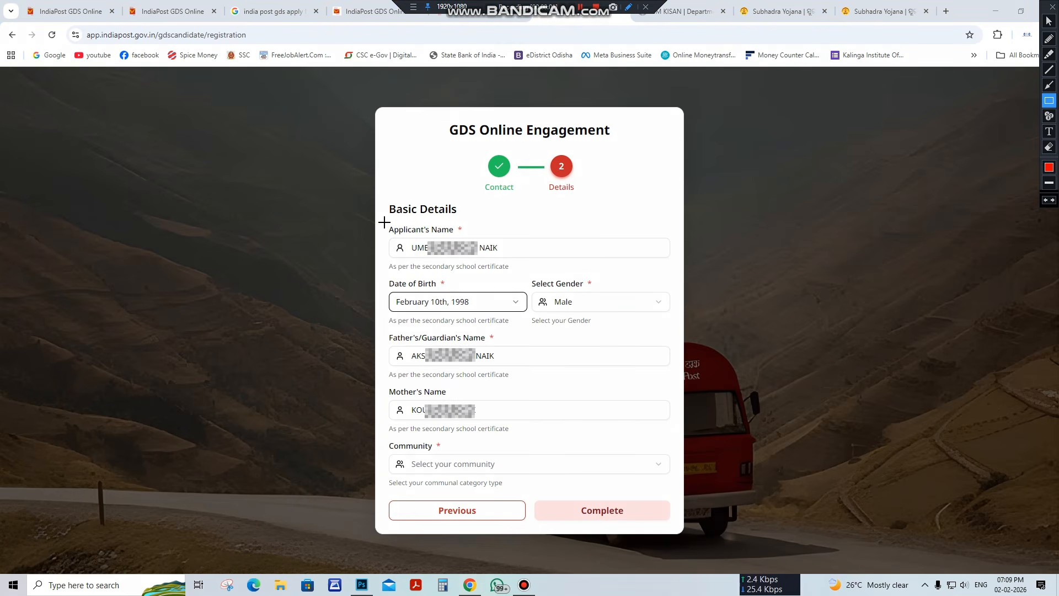
pyautogui.moveTo(384, 219)
pyautogui.mouseDown()
pyautogui.moveTo(424, 257)
pyautogui.moveTo(675, 263)
pyautogui.mouseUp()
pyautogui.moveTo(384, 287); pyautogui.dragTo(531, 317)
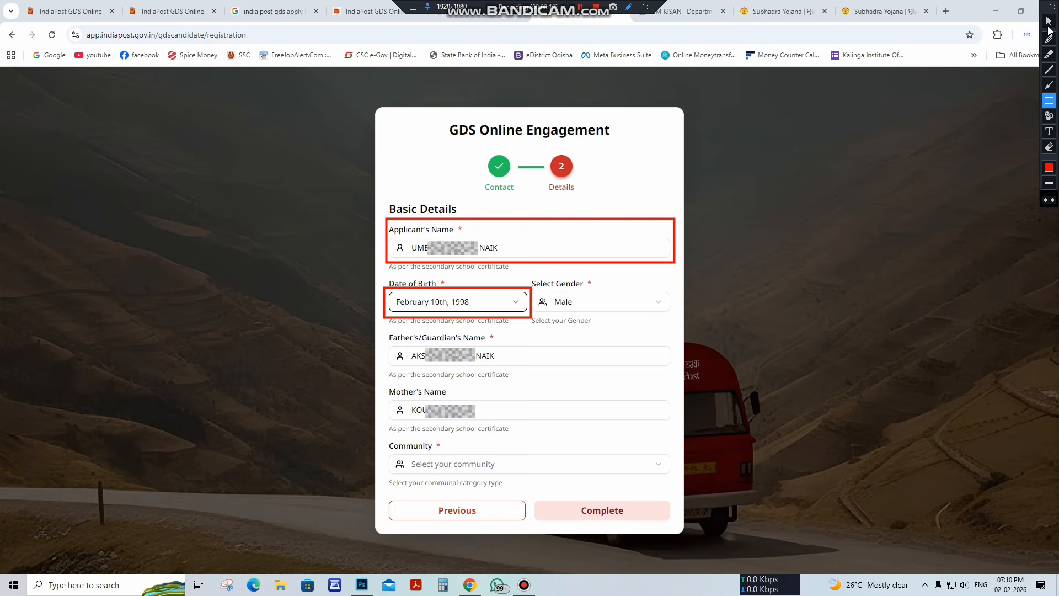
pyautogui.click(1047, 22)
pyautogui.click(589, 309)
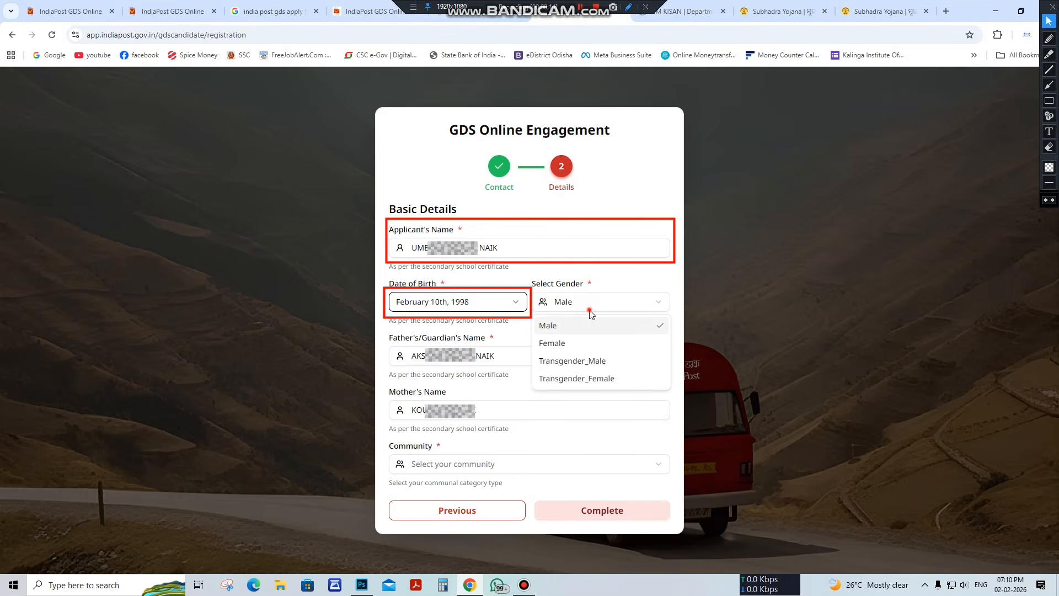
pyautogui.click(589, 310)
pyautogui.click(527, 358)
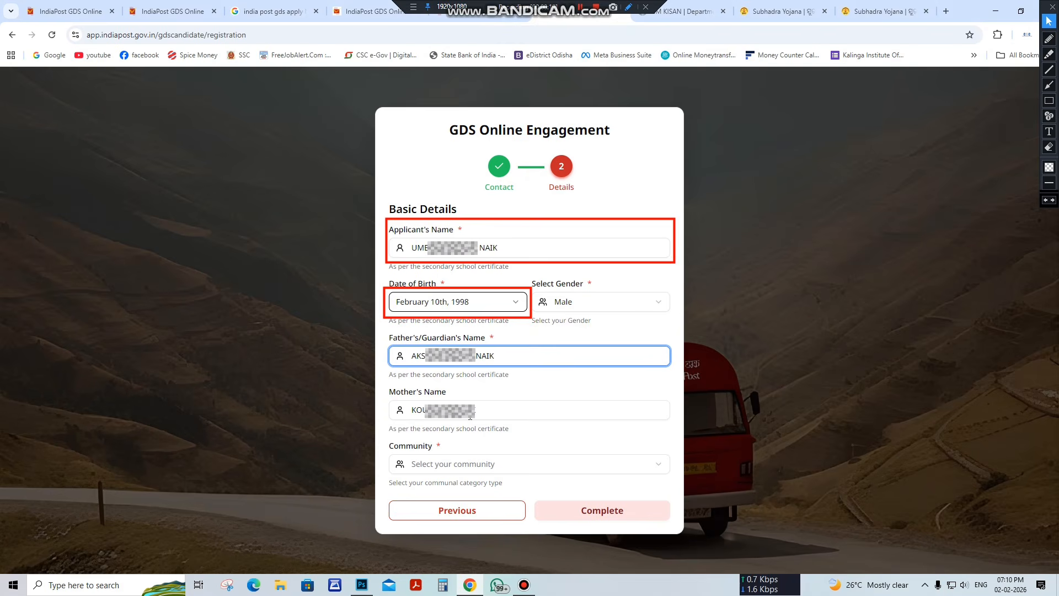
# Set community to ST, complete the registration, and go to Candidate Login
pyautogui.click(462, 470)
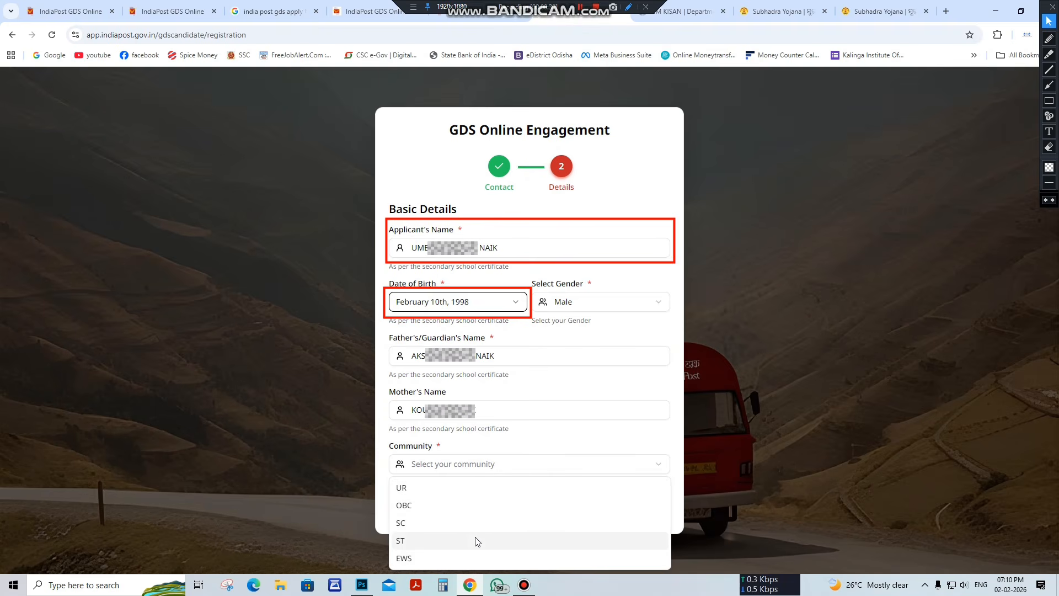
pyautogui.click(411, 540)
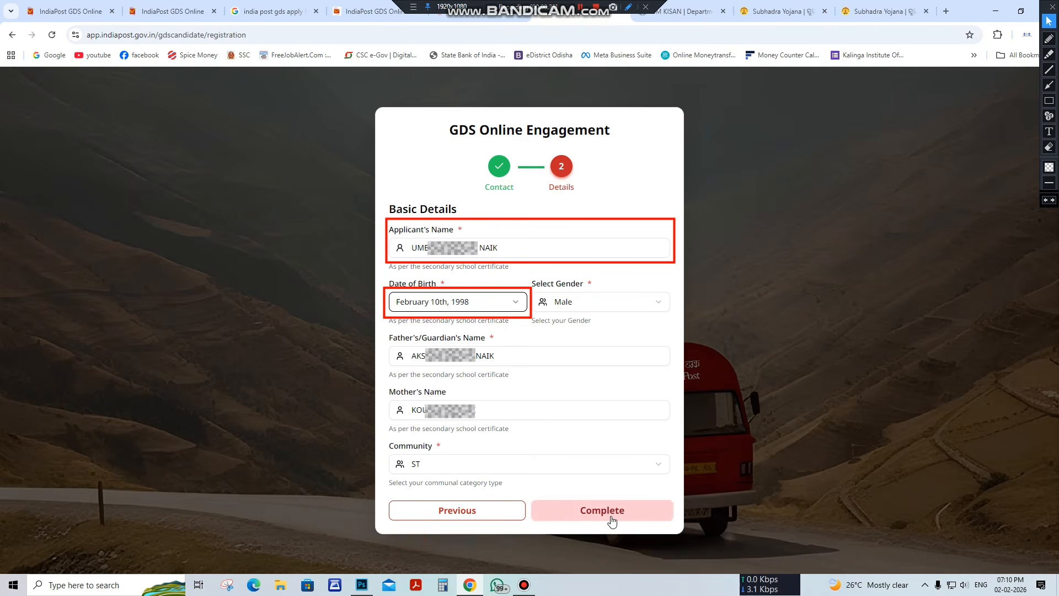
pyautogui.click(581, 9)
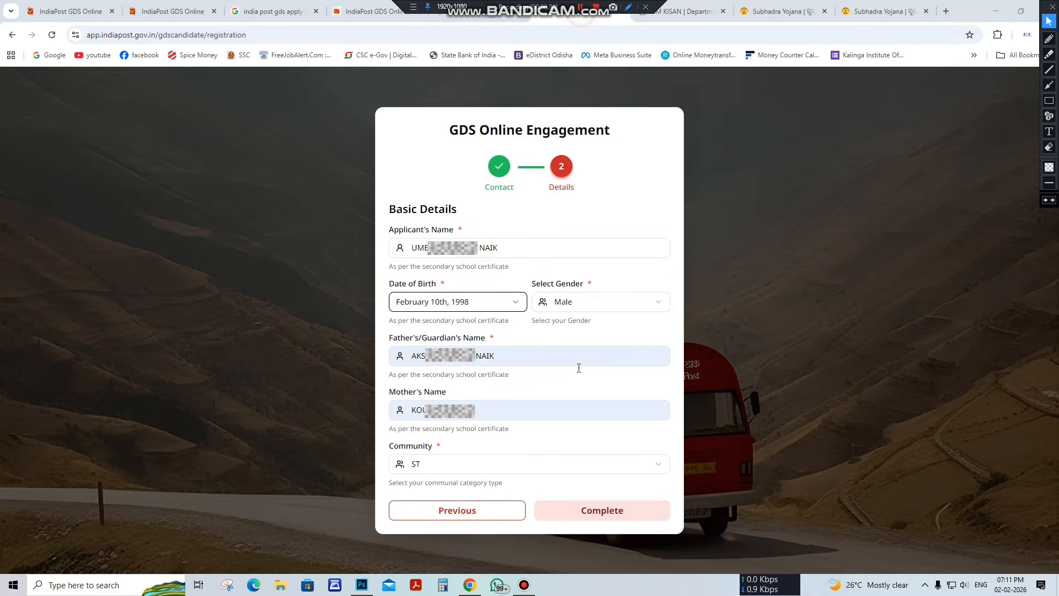
pyautogui.click(620, 513)
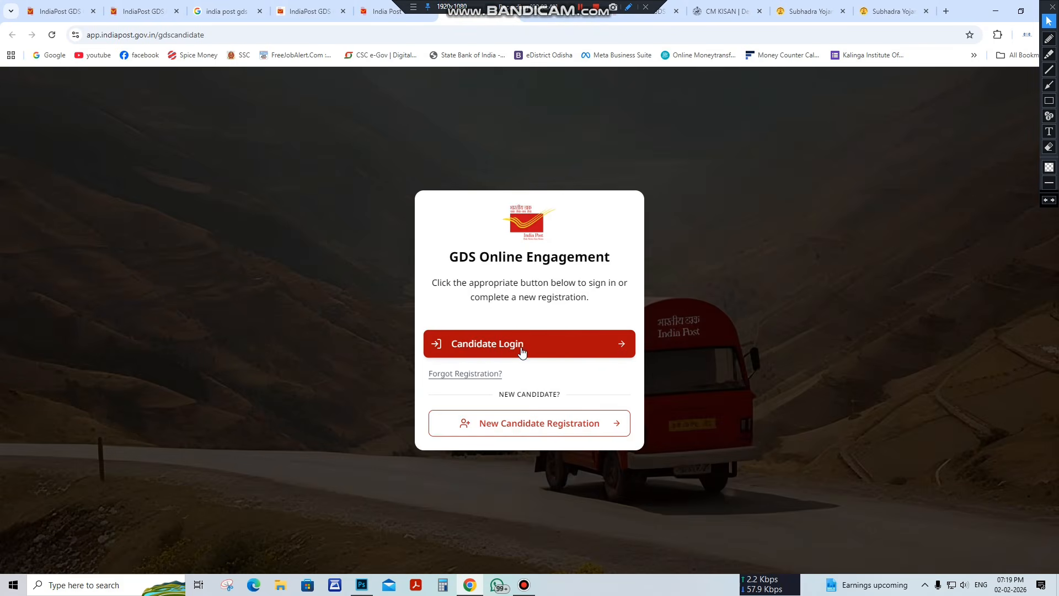
pyautogui.click(539, 347)
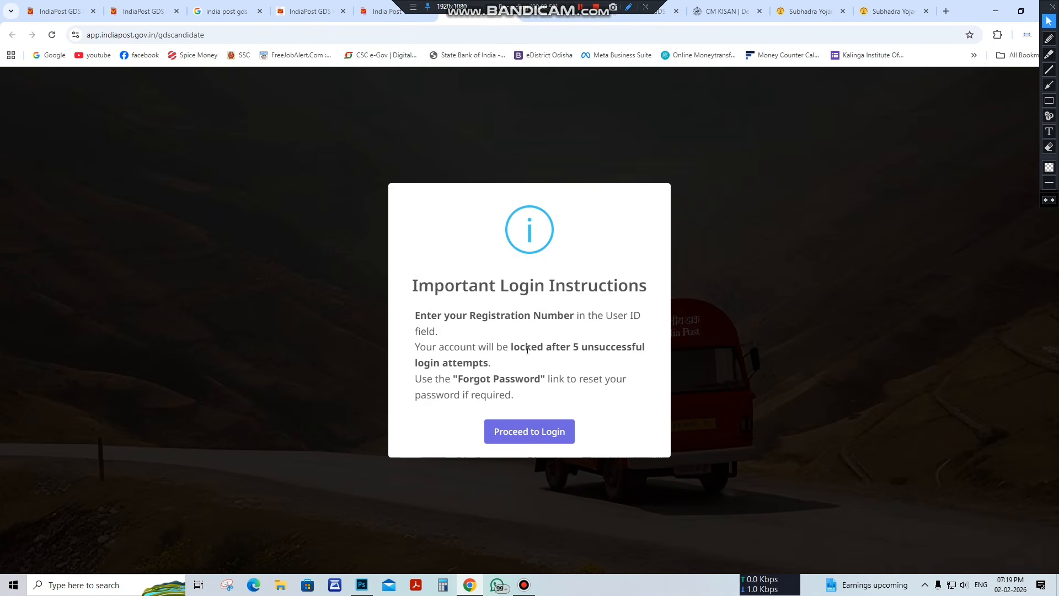
# Review the 5-attempt lockout and Forgot Password instructions, then dismiss the notice
pyautogui.moveTo(574, 346); pyautogui.dragTo(654, 354)
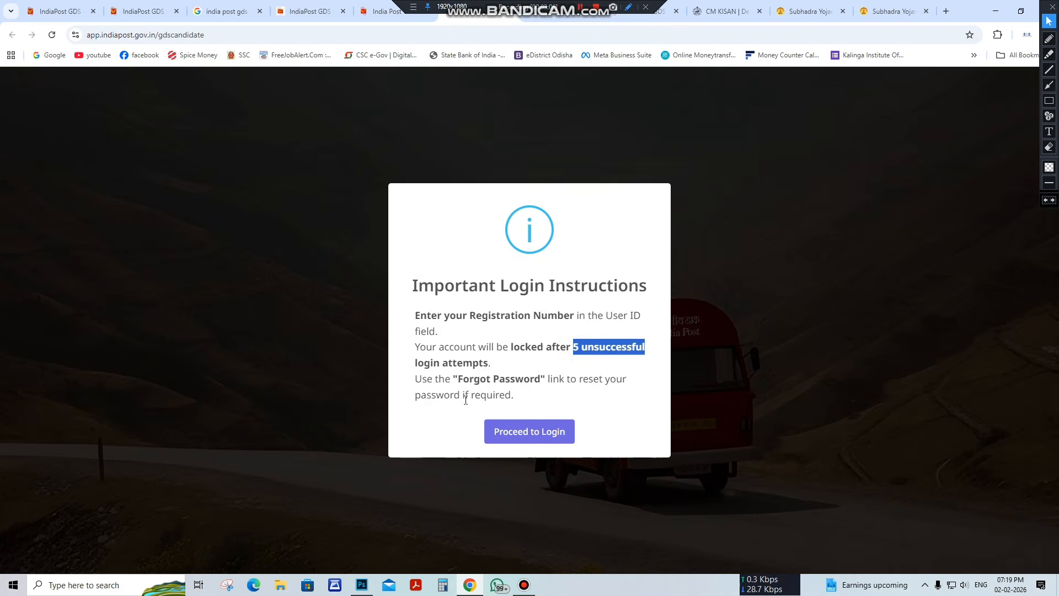
pyautogui.moveTo(457, 379); pyautogui.dragTo(545, 380)
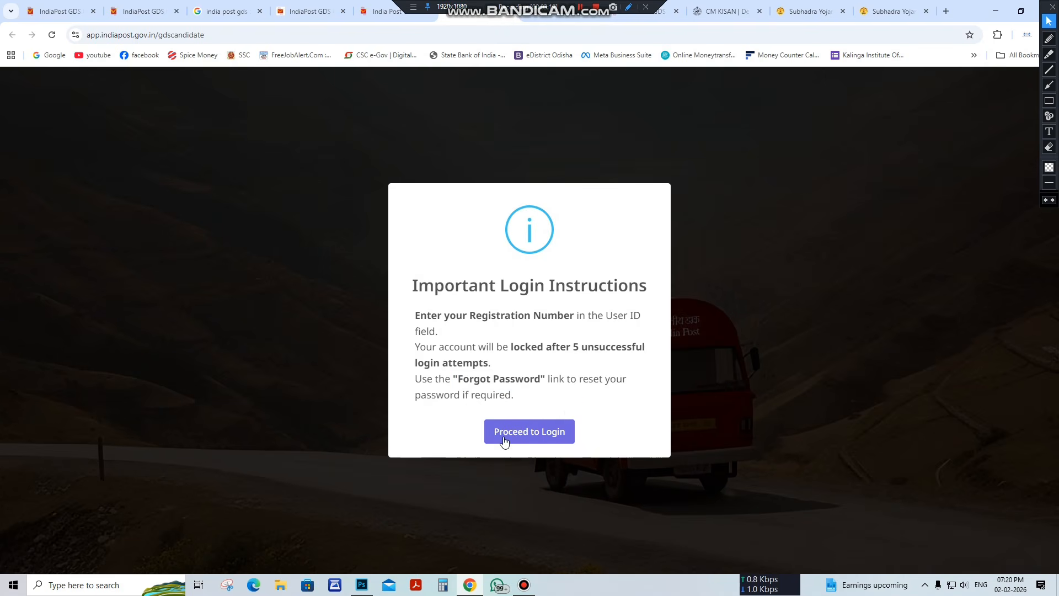
pyautogui.click(553, 438)
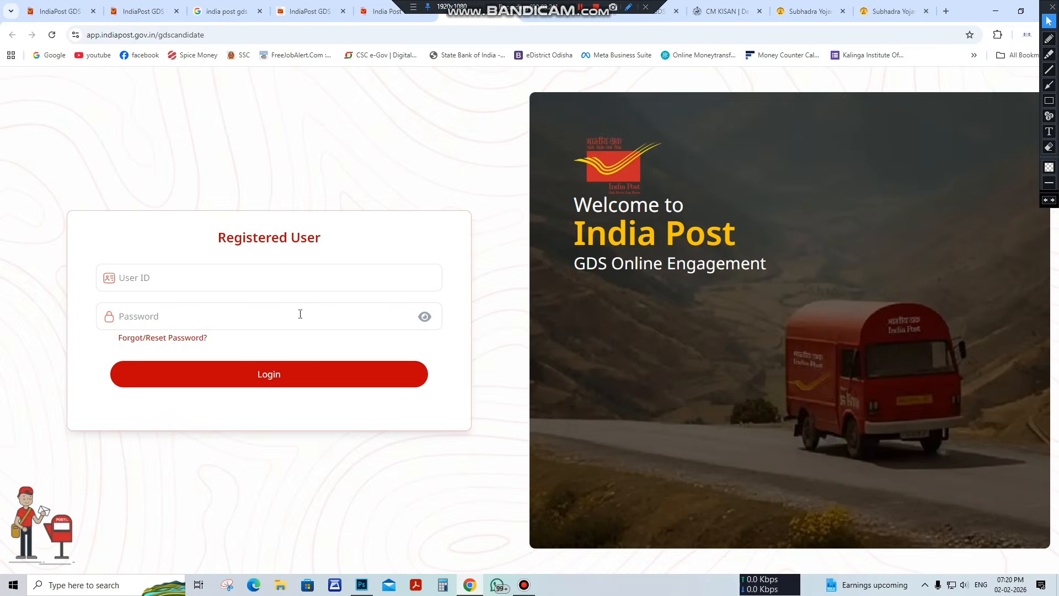
# Log in with the User ID and password and confirm with the 6-digit OTP
pyautogui.click(257, 278)
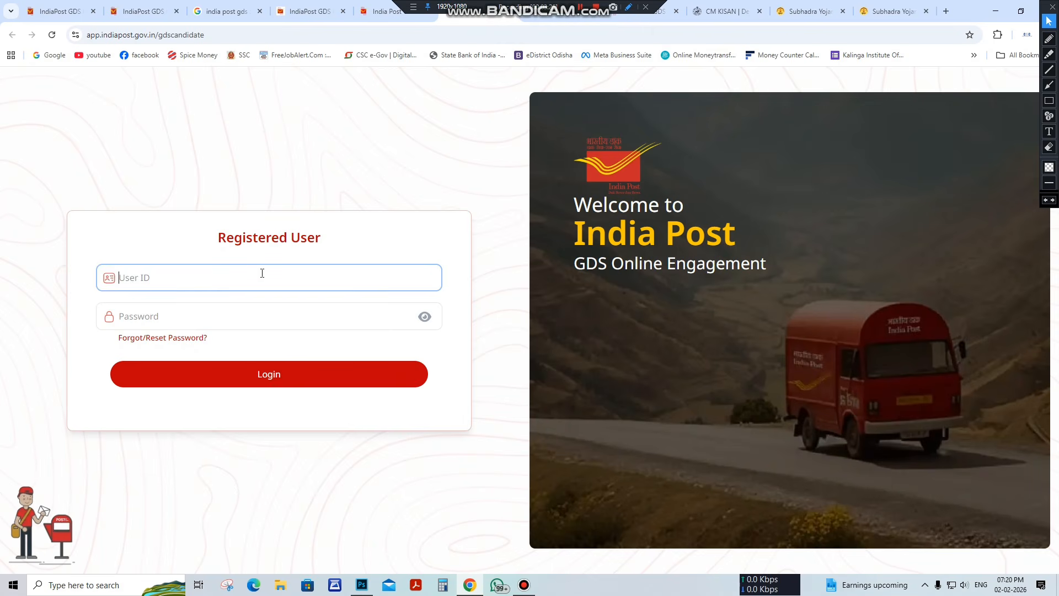
pyautogui.click(228, 322)
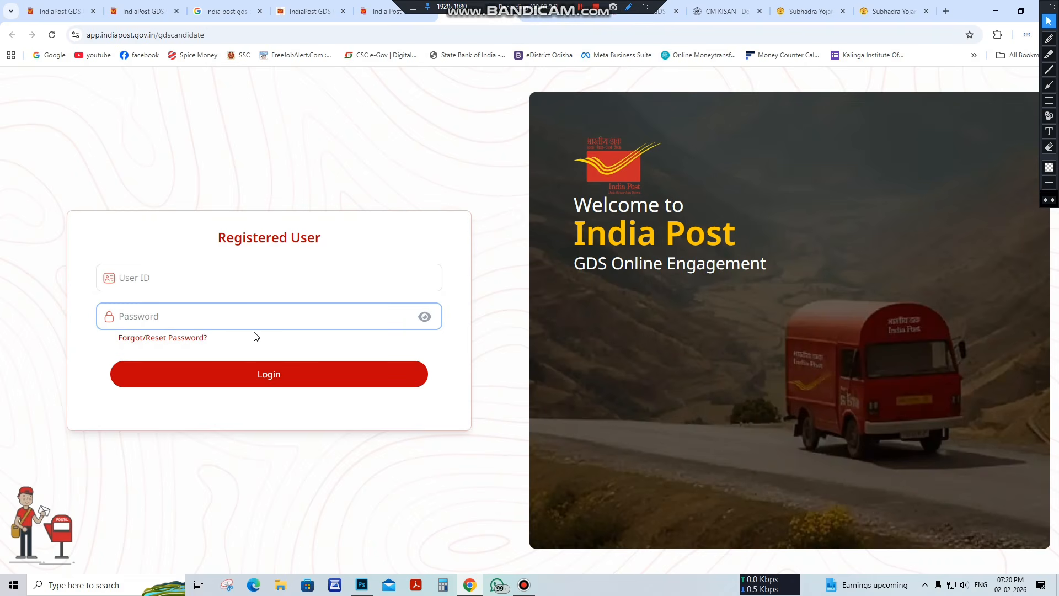
pyautogui.click(579, 7)
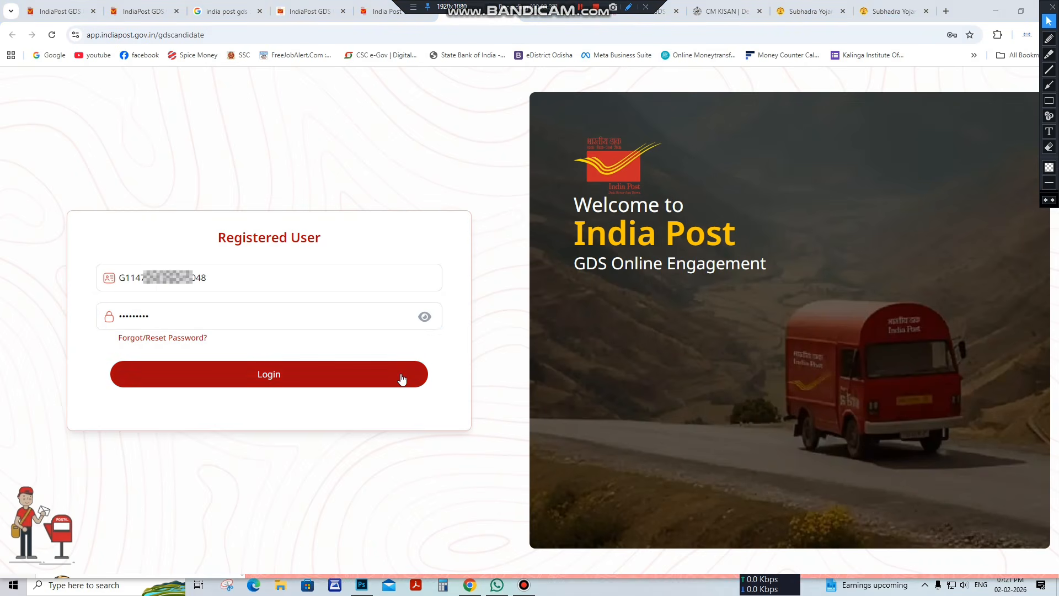
pyautogui.click(273, 377)
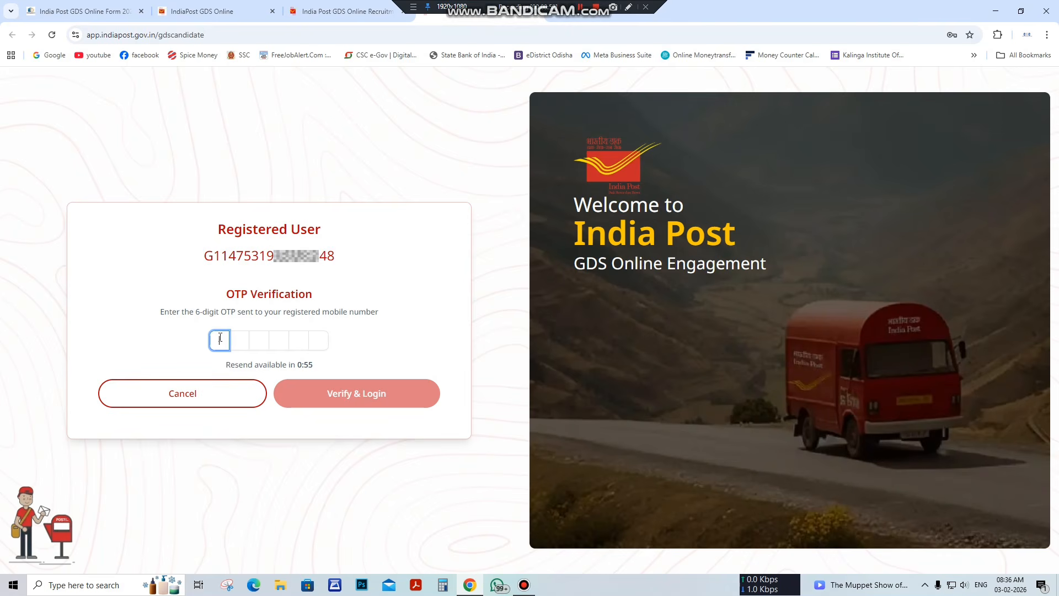
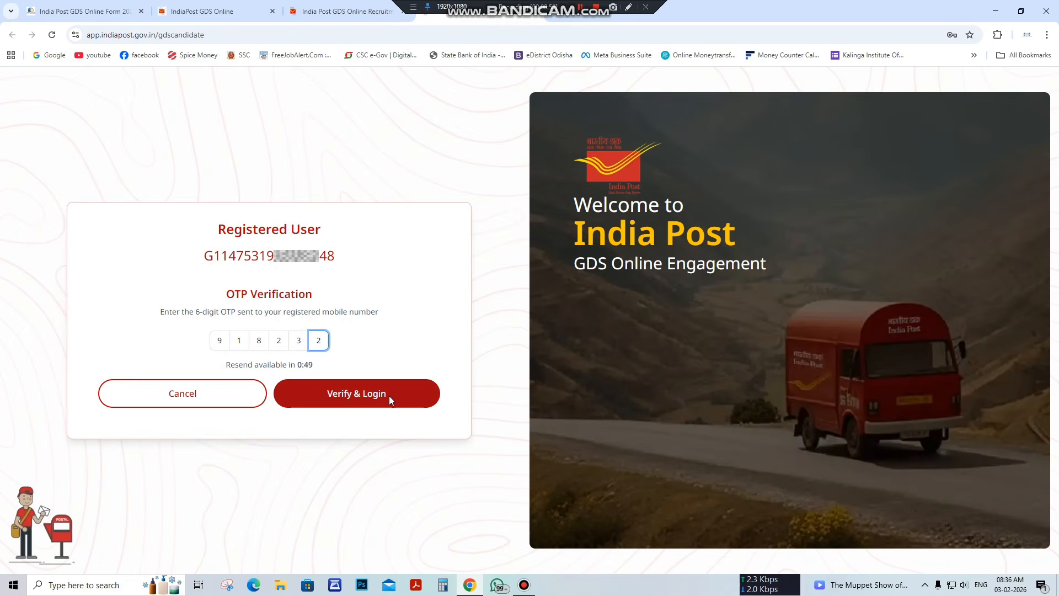
pyautogui.click(389, 395)
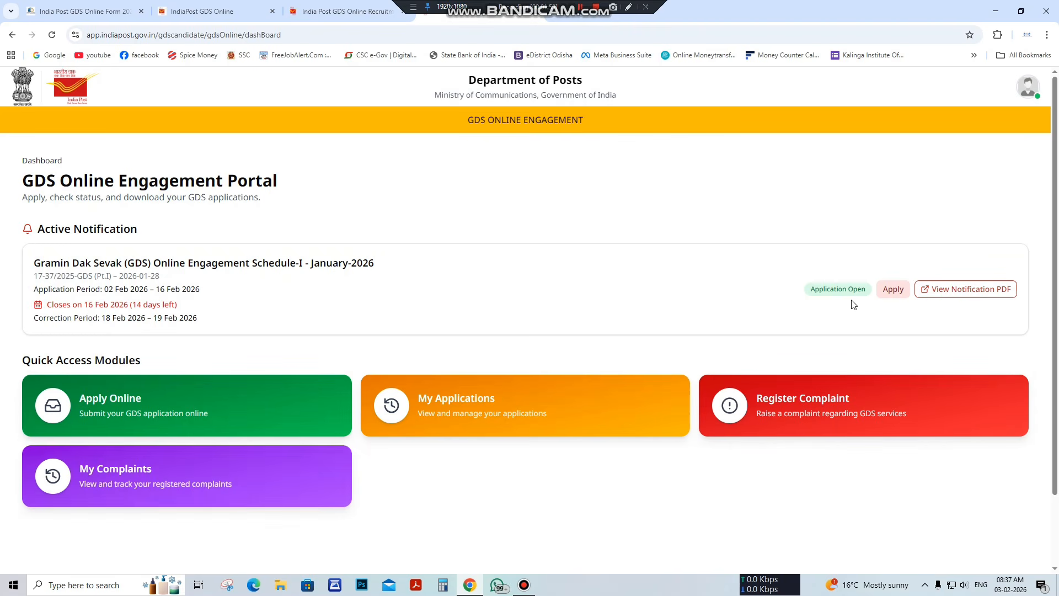
# Apply under the Gramin Dak Sevak (GDS) Online Engagement Schedule-I - January-2026 notification
pyautogui.click(893, 291)
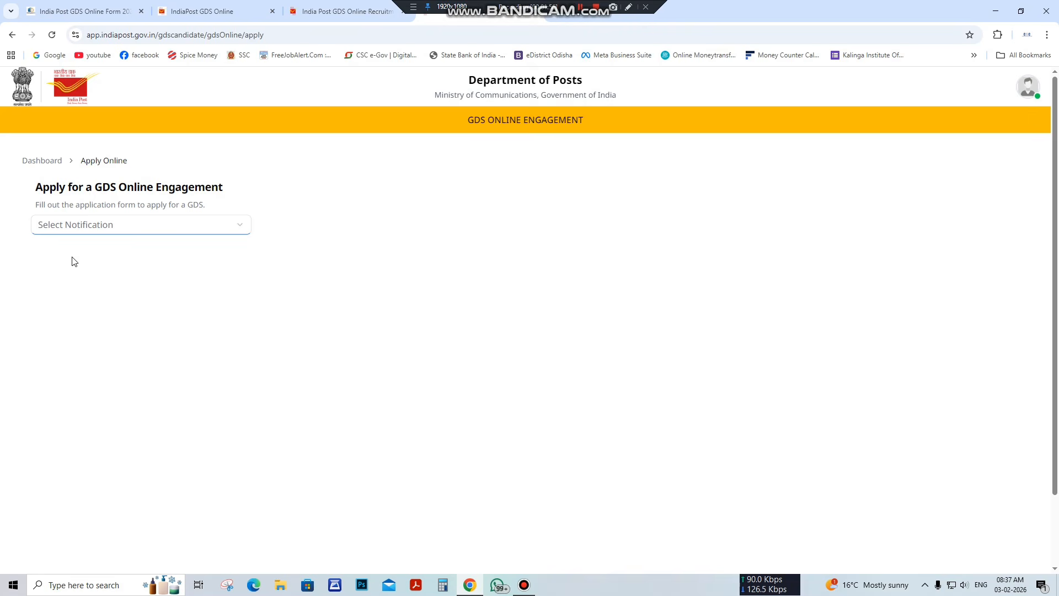
pyautogui.click(124, 223)
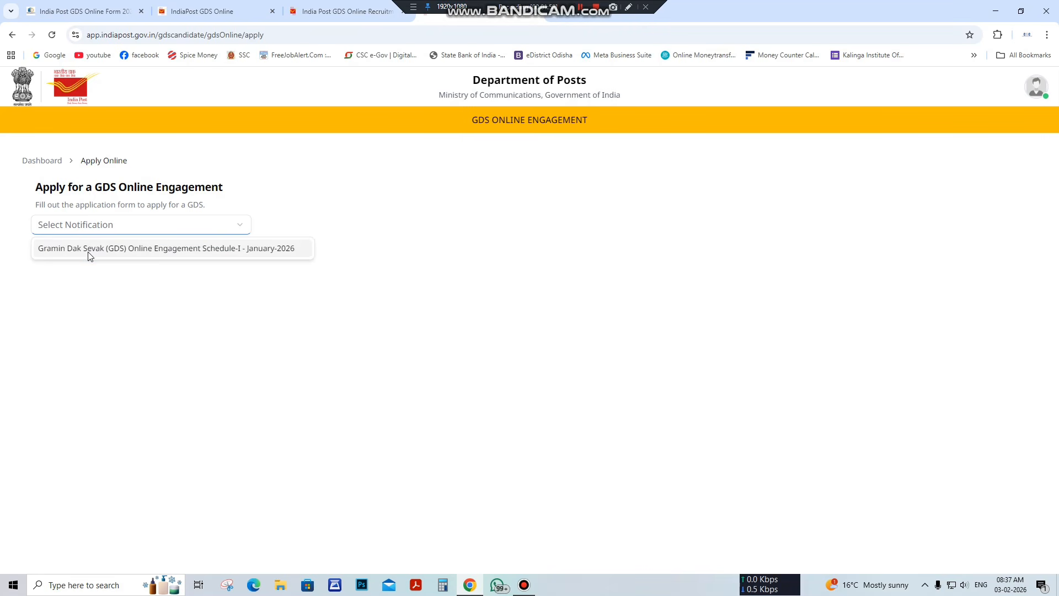
pyautogui.click(172, 248)
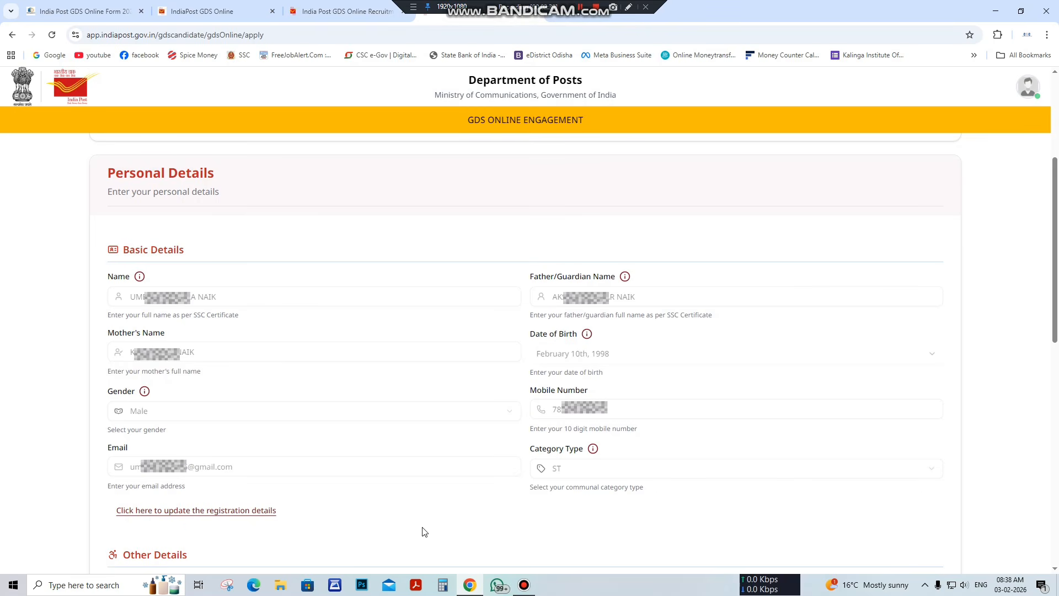
# In Other Details, set marital status Married, PwBD No, NOC No, and employment status No
pyautogui.scroll(-7, 192, 215)
pyautogui.click(193, 212)
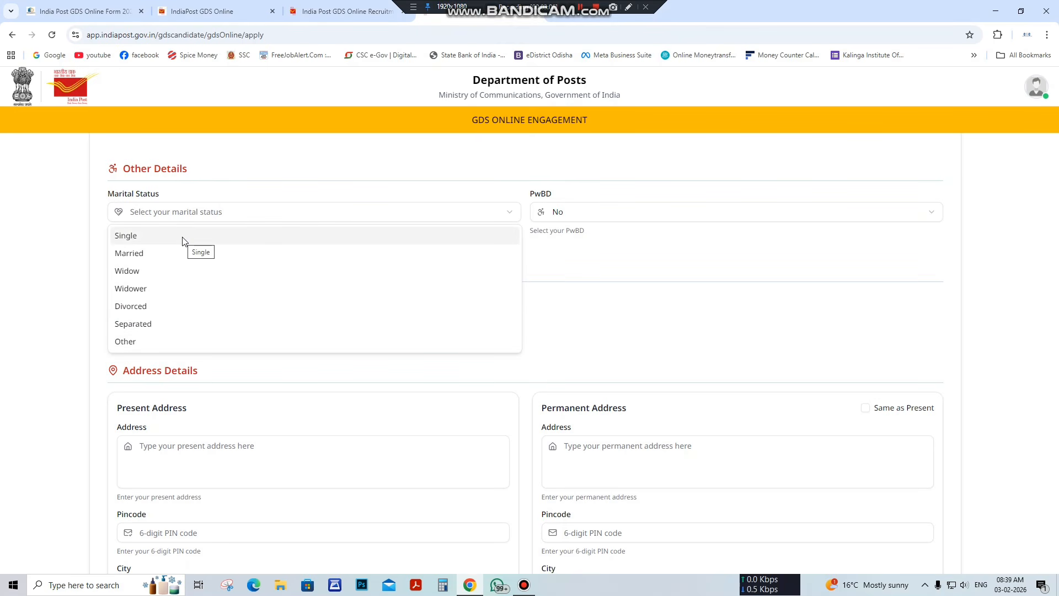
pyautogui.click(169, 252)
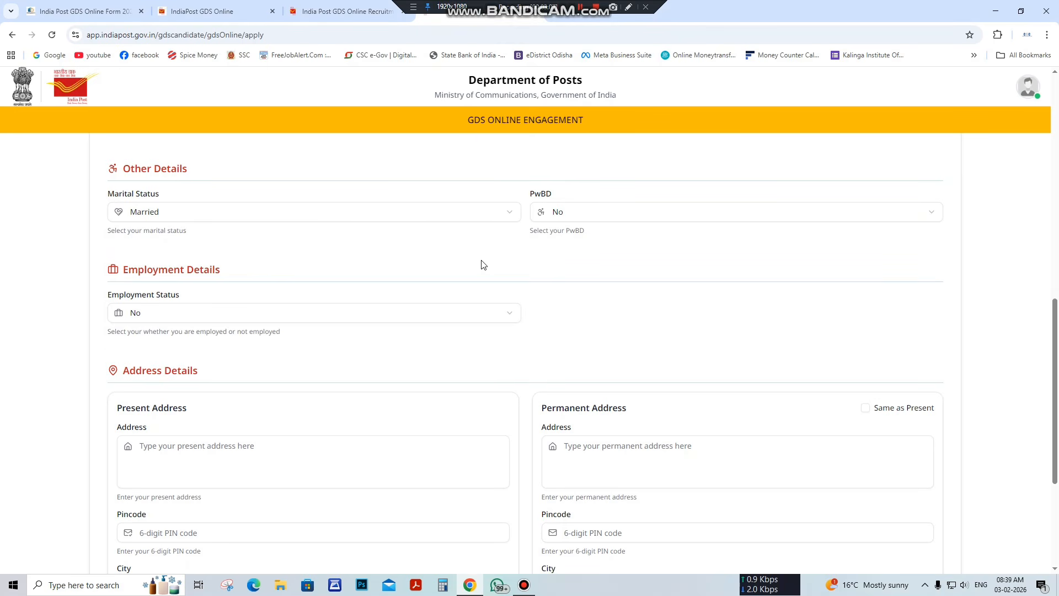
pyautogui.click(592, 220)
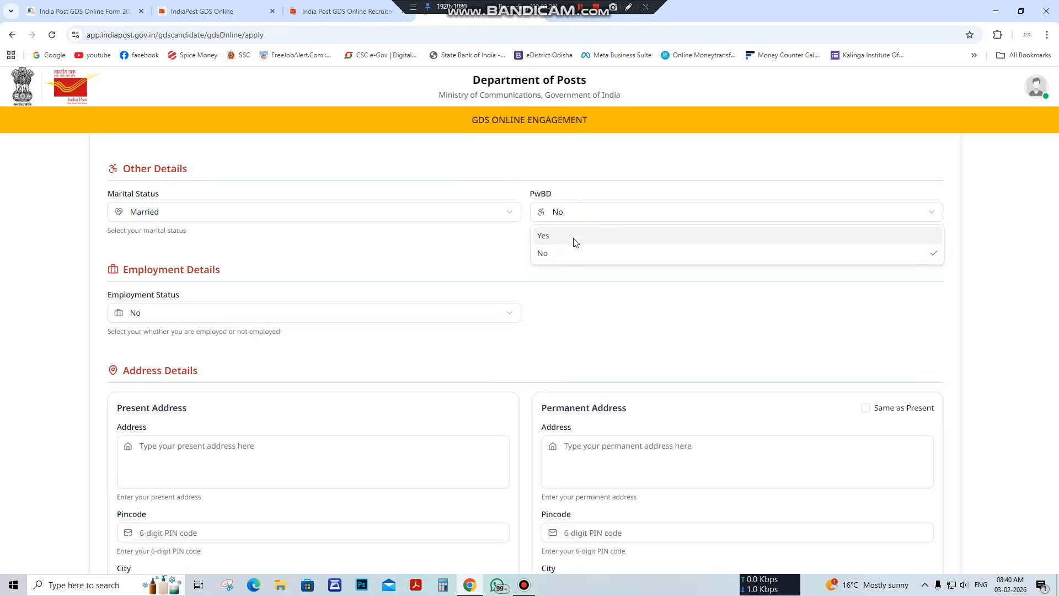
pyautogui.click(566, 253)
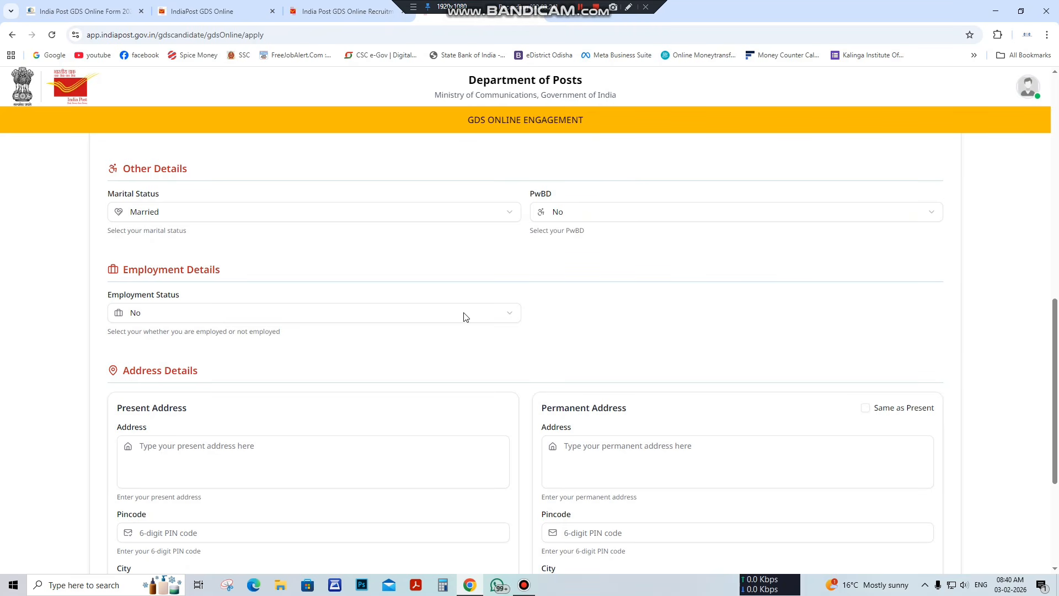
pyautogui.click(208, 319)
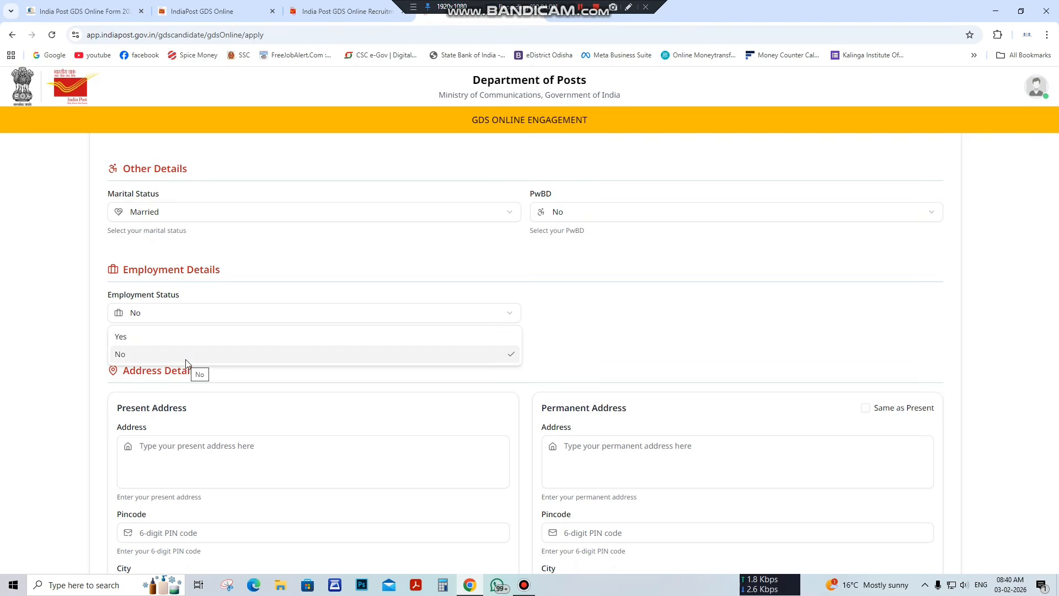
pyautogui.click(157, 335)
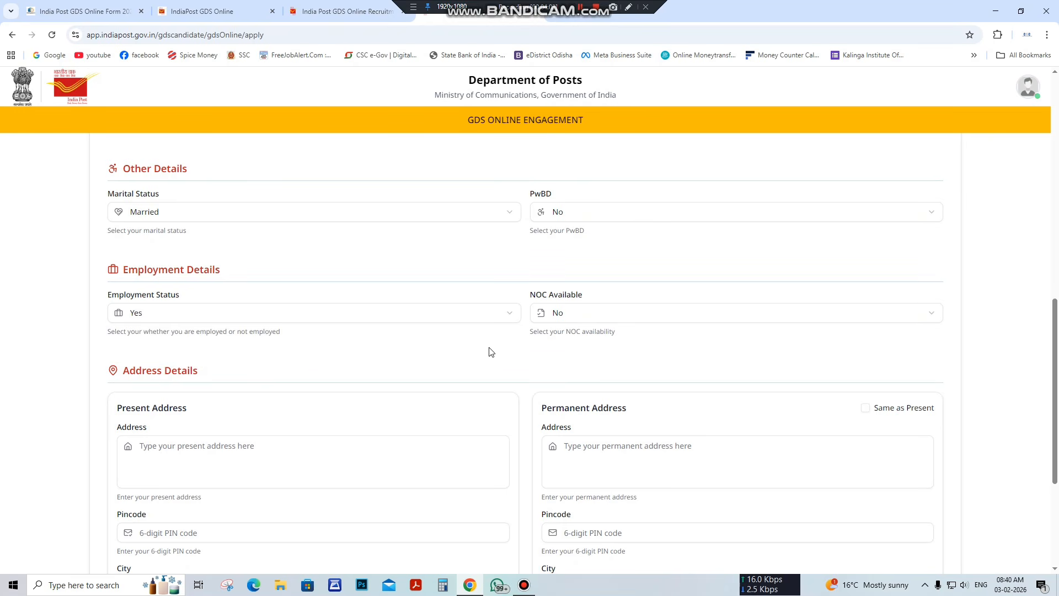
pyautogui.click(583, 320)
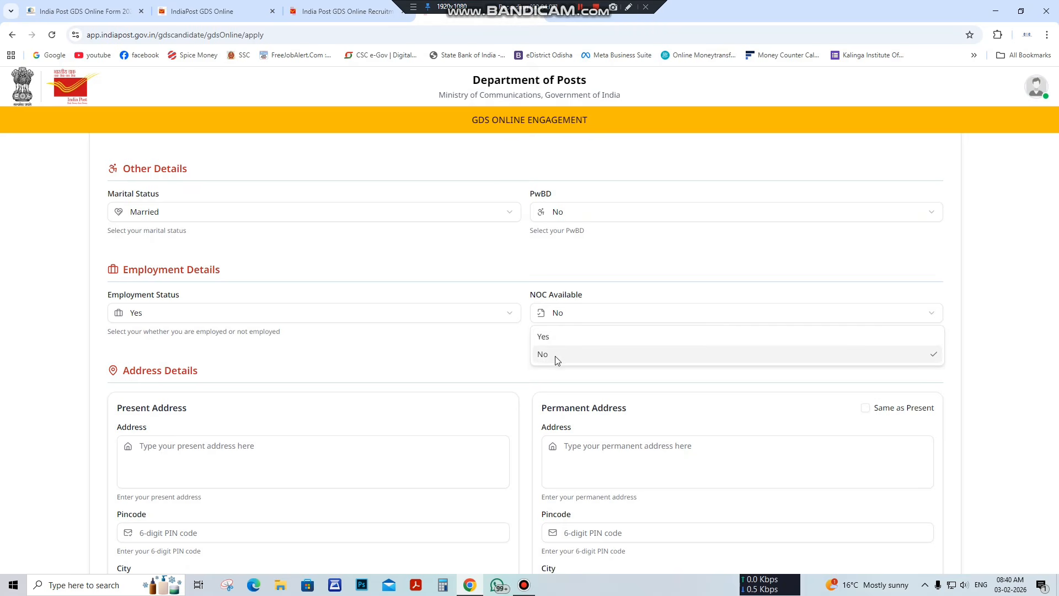
pyautogui.click(568, 316)
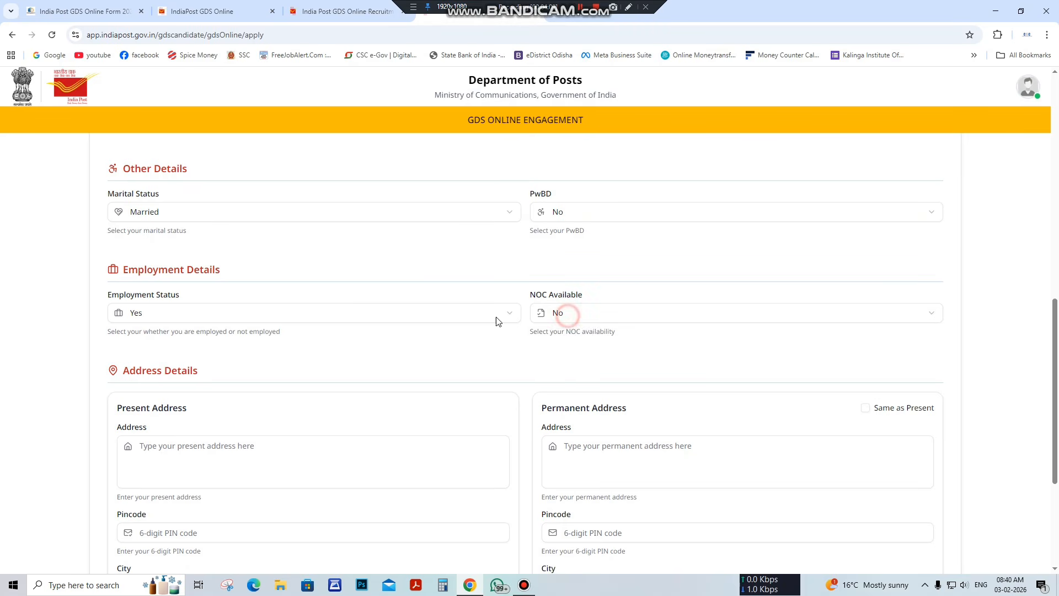
pyautogui.click(370, 317)
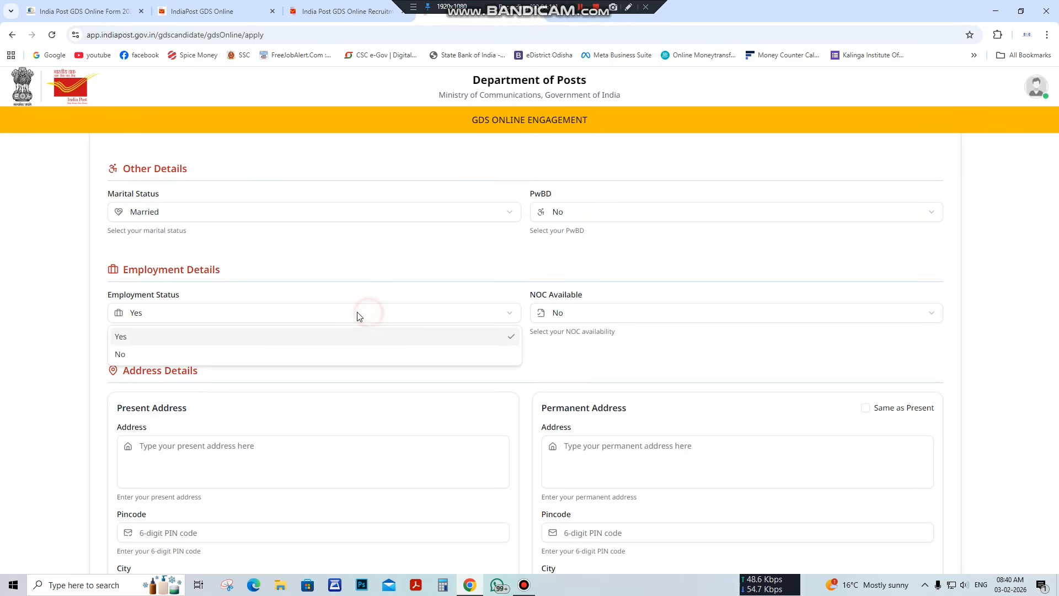
pyautogui.click(170, 356)
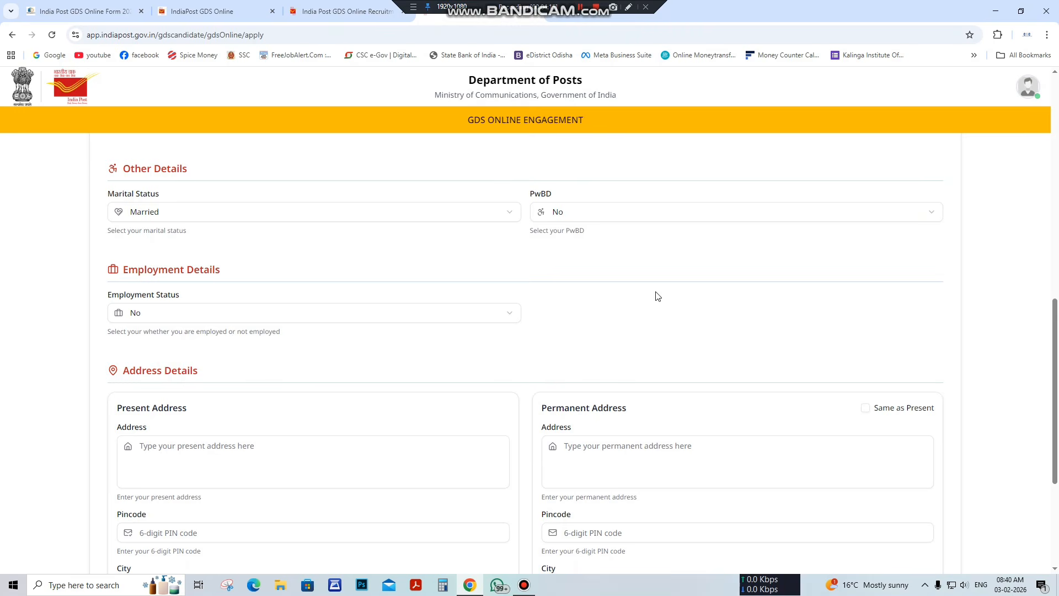
pyautogui.scroll(-4, 657, 298)
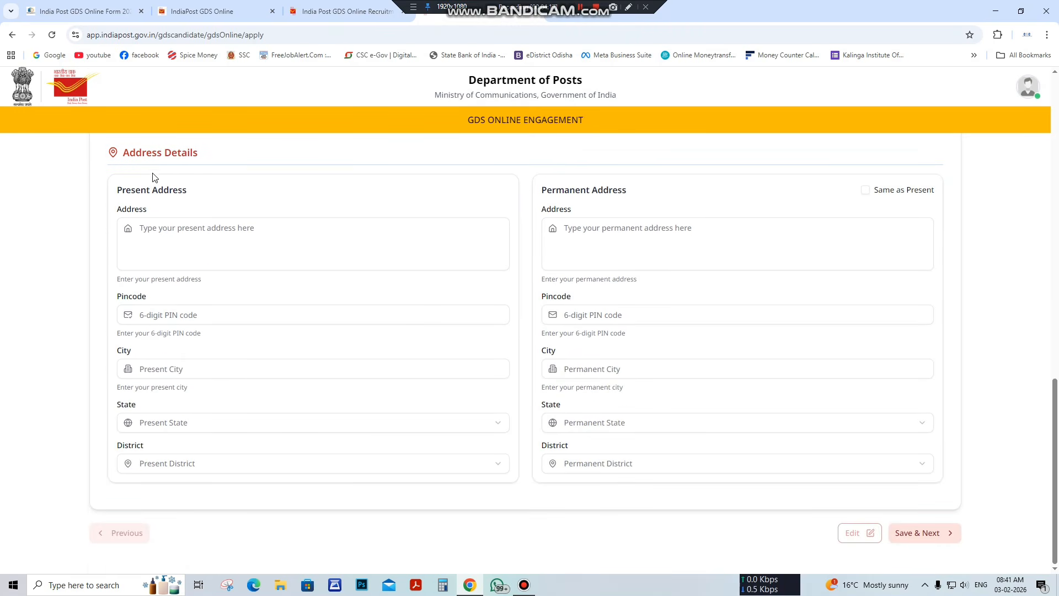
# Edit the present address, removing the disallowed '/PO' text
pyautogui.click(204, 244)
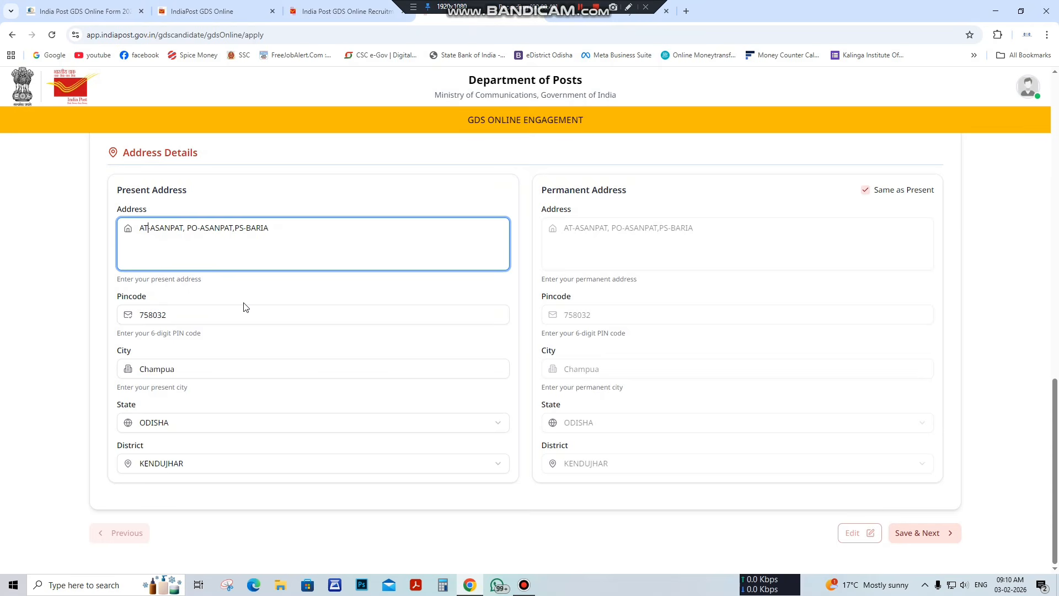
pyautogui.write('/PO')
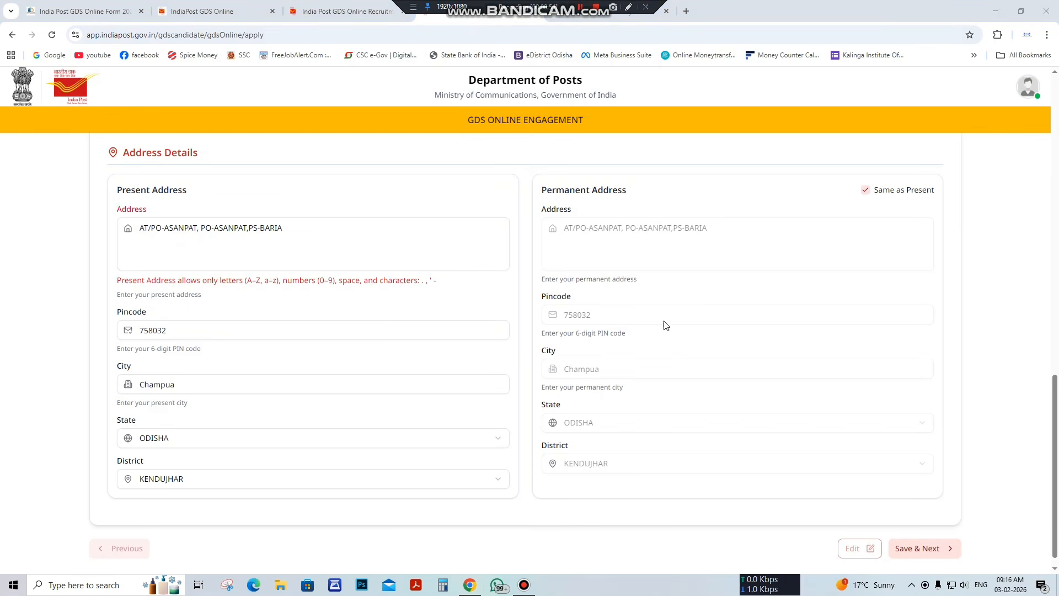
pyautogui.click(154, 231)
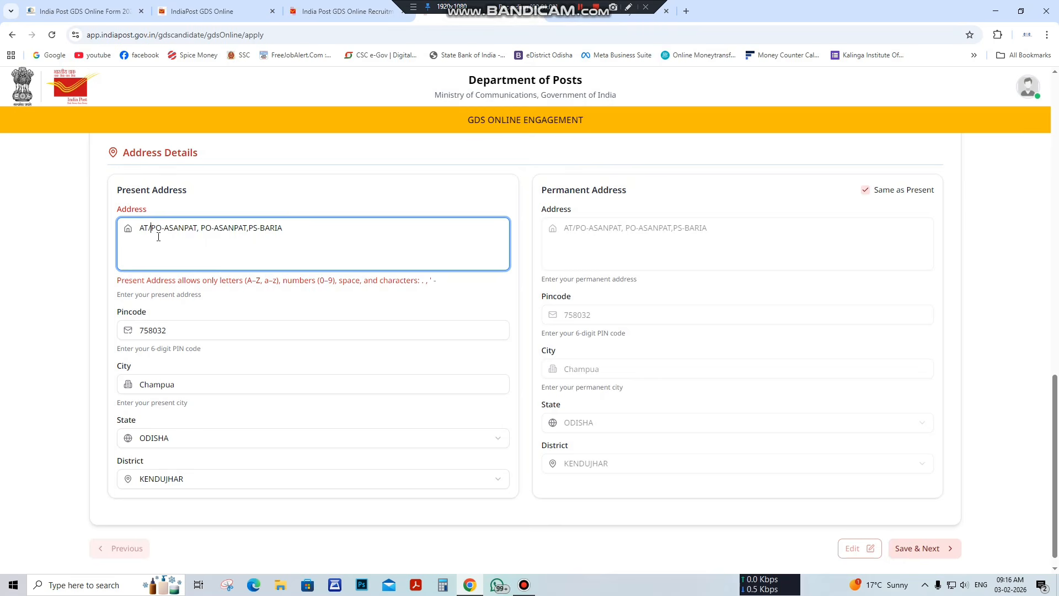
pyautogui.press('BackSpace')
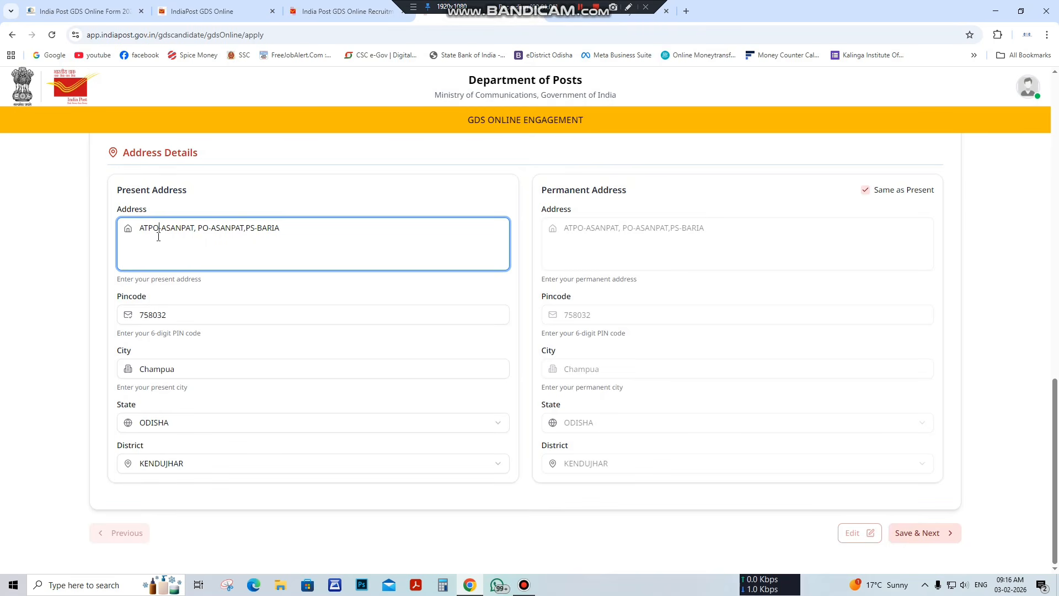
pyautogui.press('BackSpace')
pyautogui.press('BackSpace')
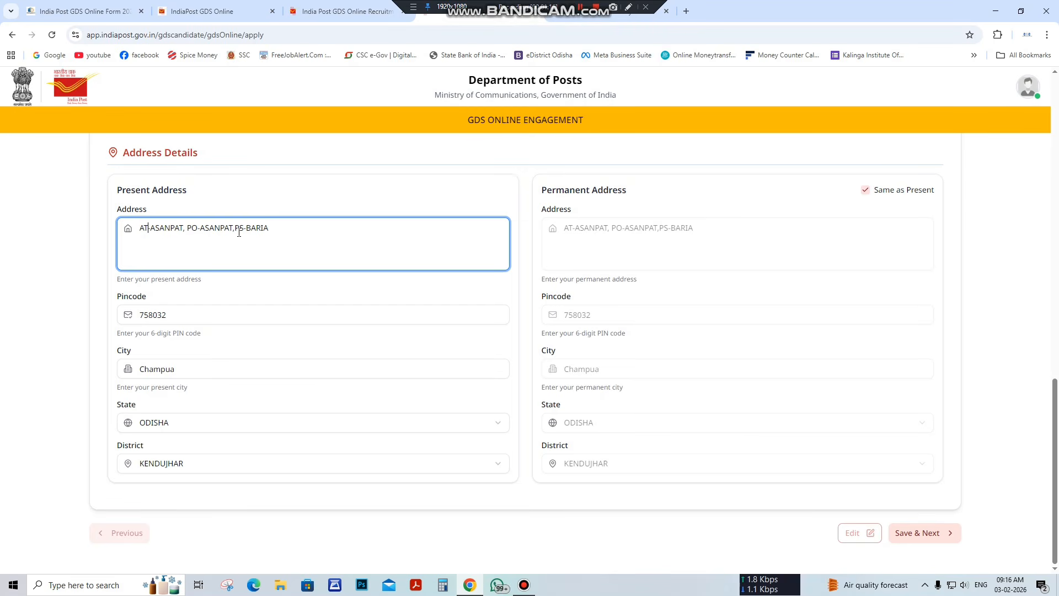
pyautogui.click(344, 248)
# Complete the present address pincode and set the permanent address same as present
pyautogui.click(178, 323)
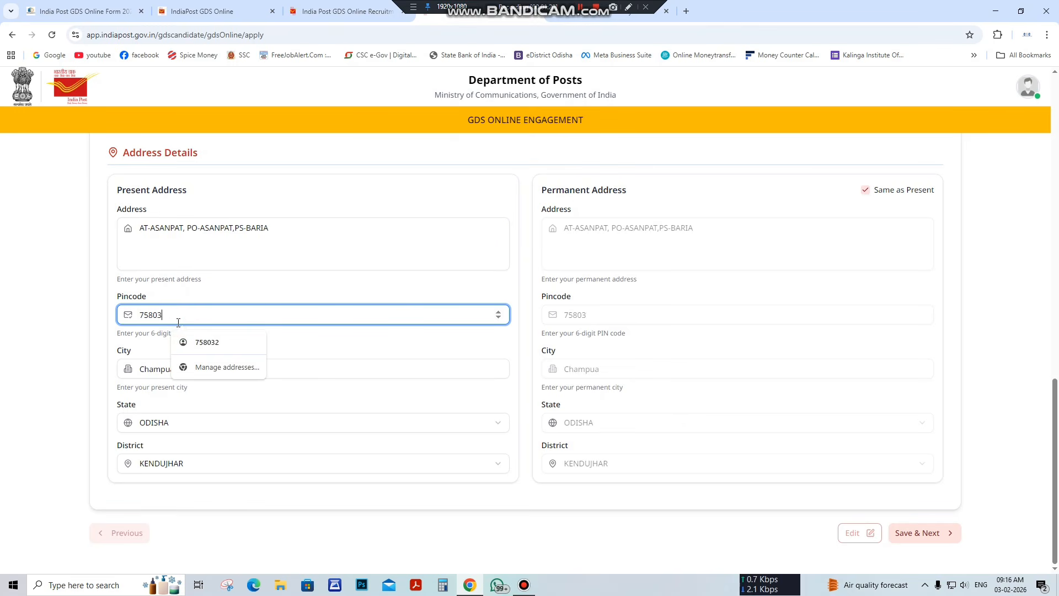
pyautogui.write('2')
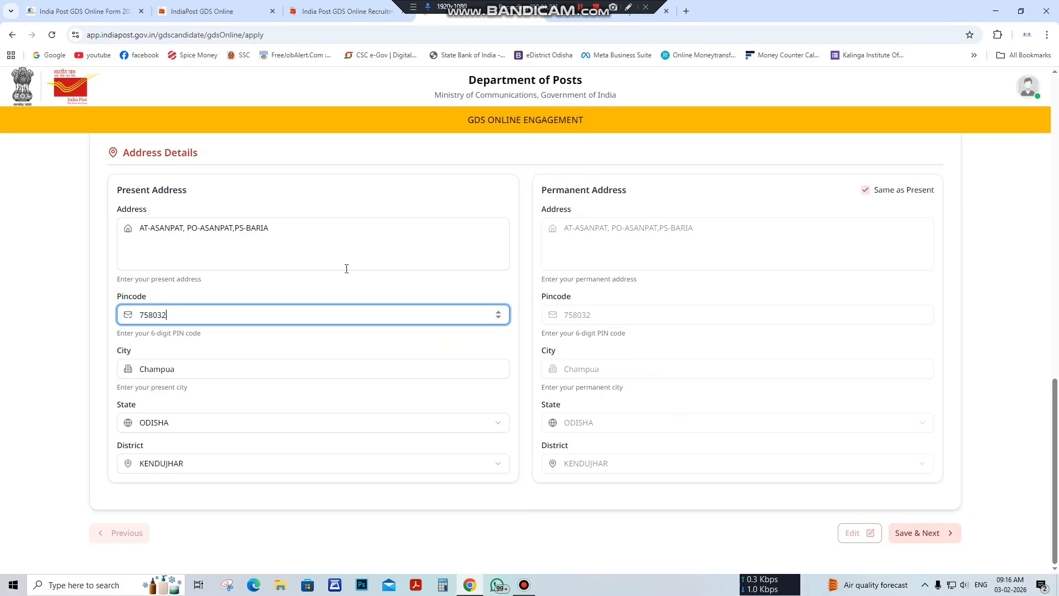
pyautogui.click(865, 189)
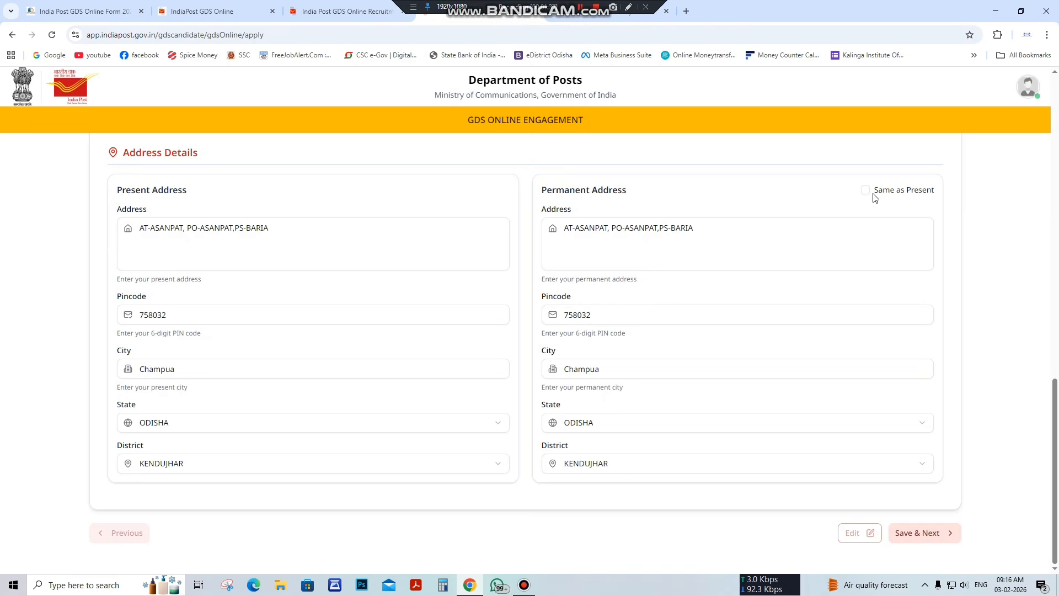
pyautogui.click(865, 190)
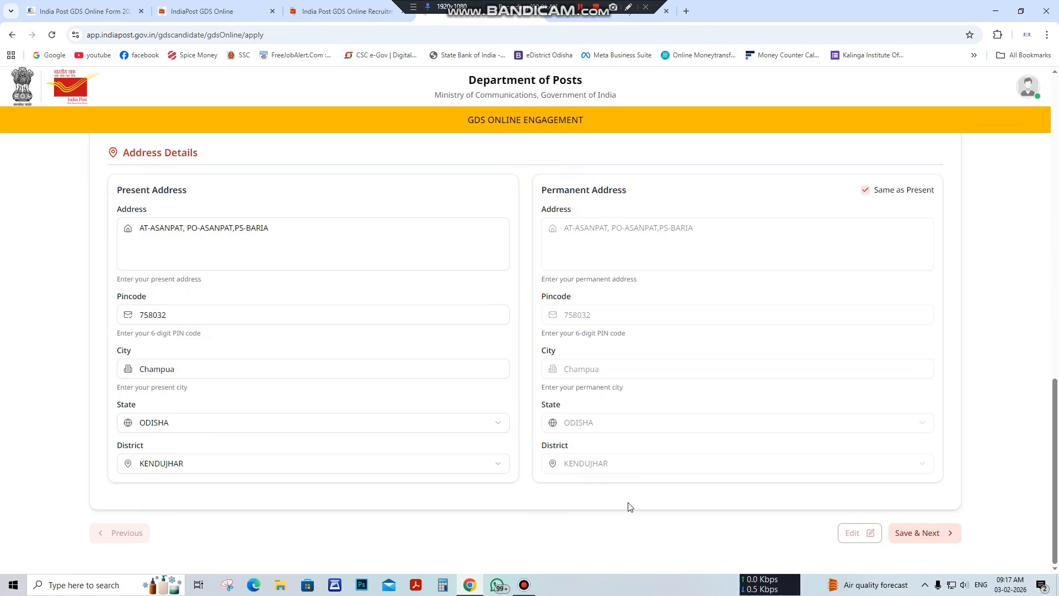
# Save the personal details and confirm continuing to Educational Details
pyautogui.click(932, 533)
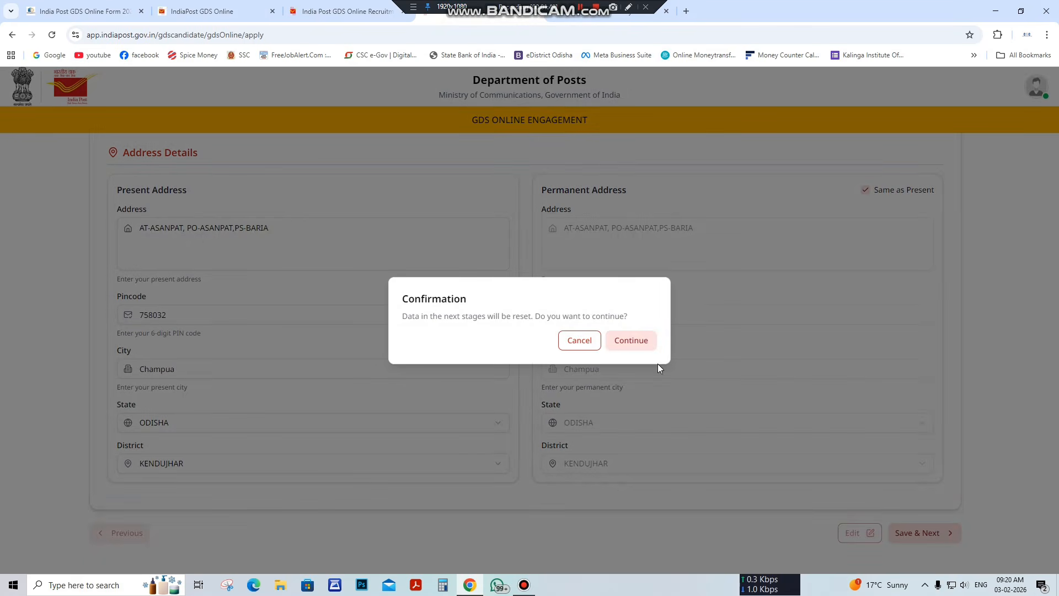
pyautogui.click(636, 343)
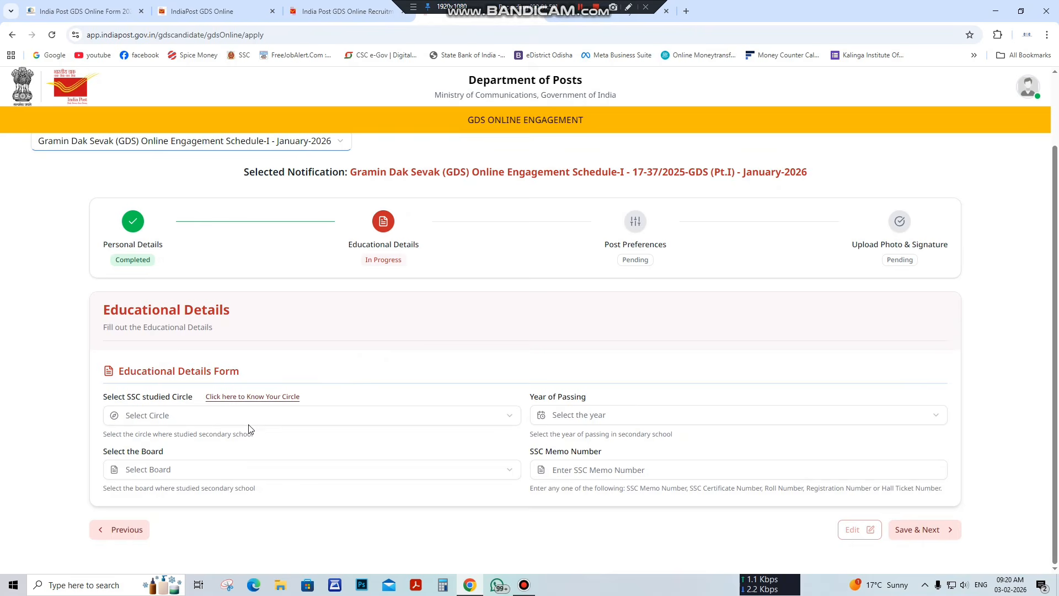
# Set SSC circle to Odisha Circle, year 2013, board Board of Secondary Education 2009 Onwards, Odisha
pyautogui.click(215, 417)
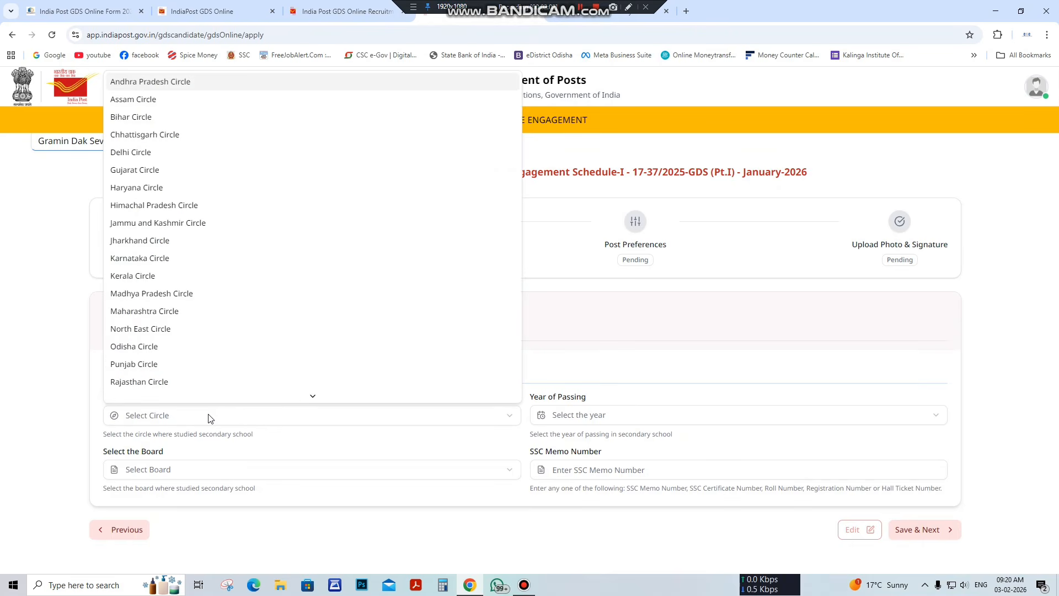
pyautogui.scroll(-1, 173, 353)
pyautogui.click(160, 329)
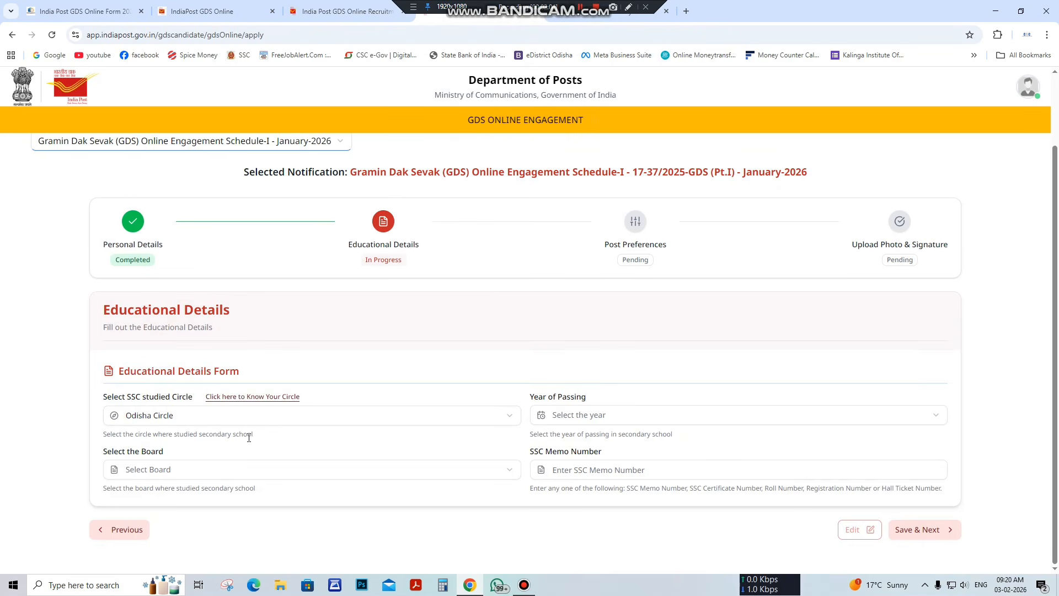
pyautogui.click(607, 420)
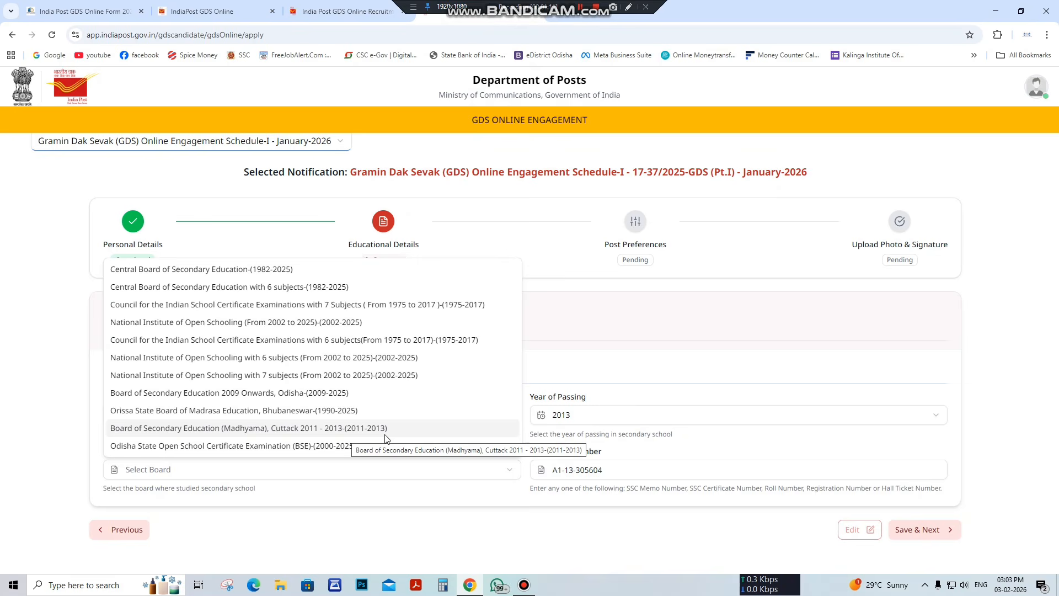
pyautogui.click(339, 393)
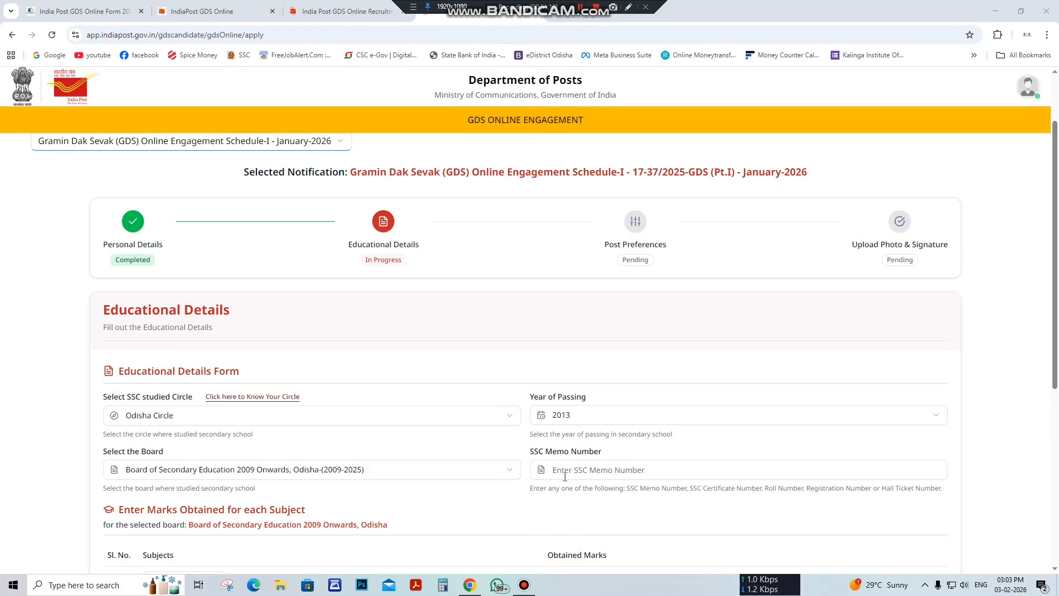
pyautogui.click(608, 478)
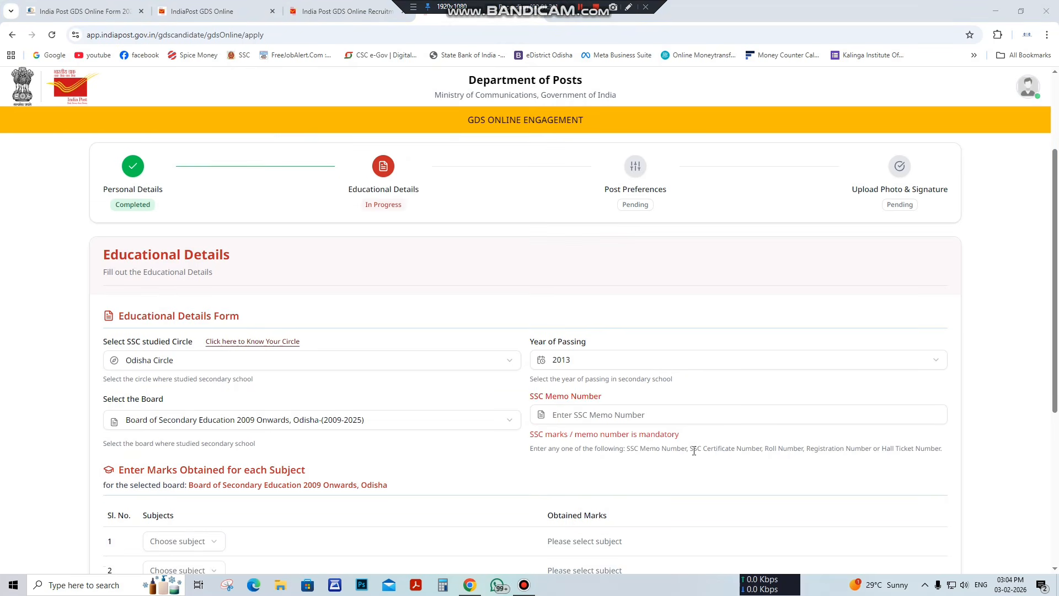
pyautogui.moveTo(693, 449); pyautogui.dragTo(831, 452)
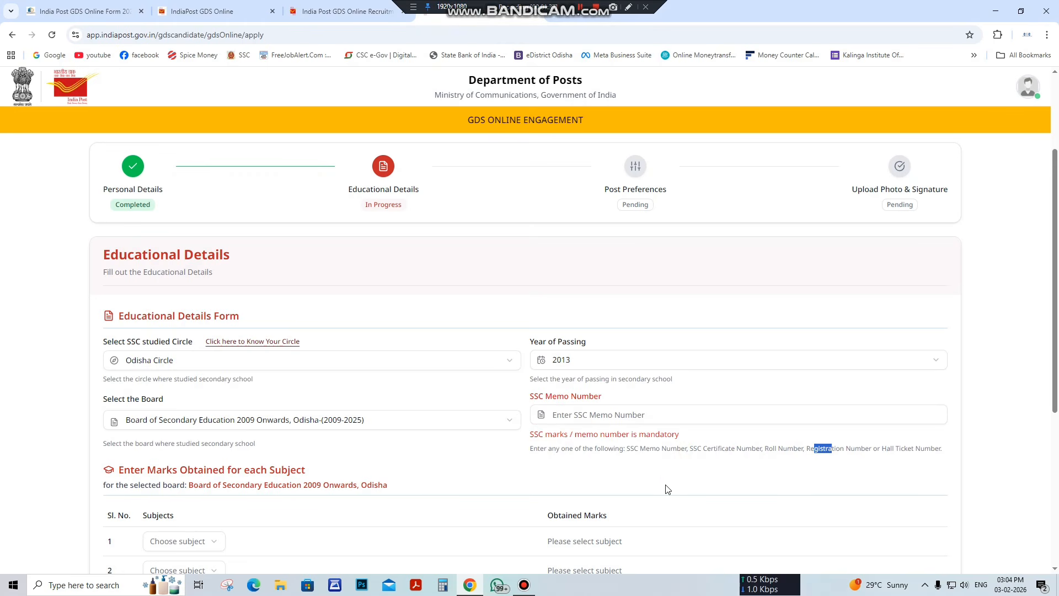
# Fill the SSC memo number and marks for English, Oriya, Mathematics, Science and Social Science
pyautogui.click(616, 414)
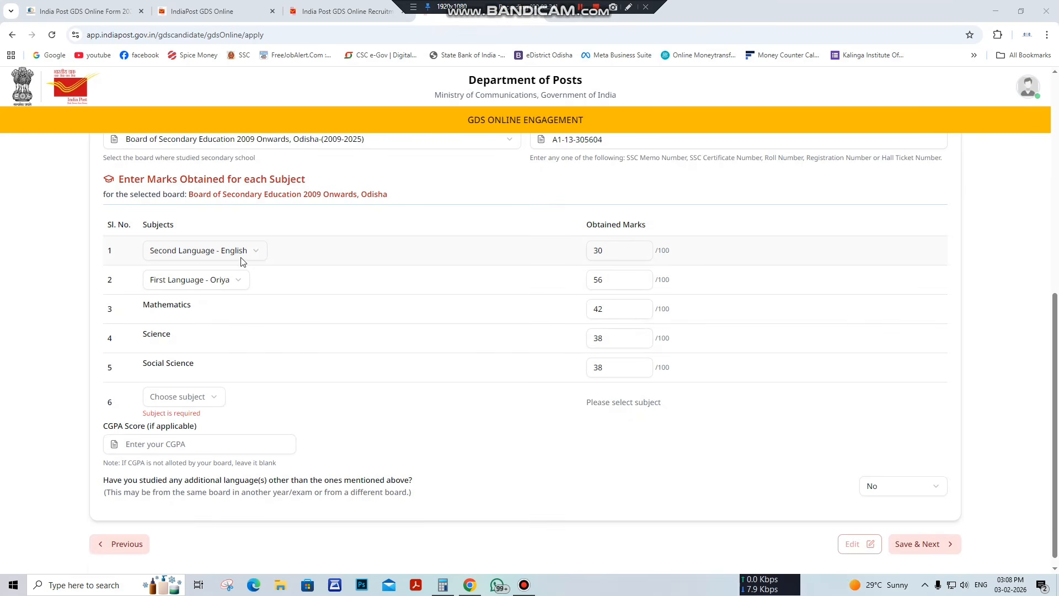
pyautogui.click(242, 253)
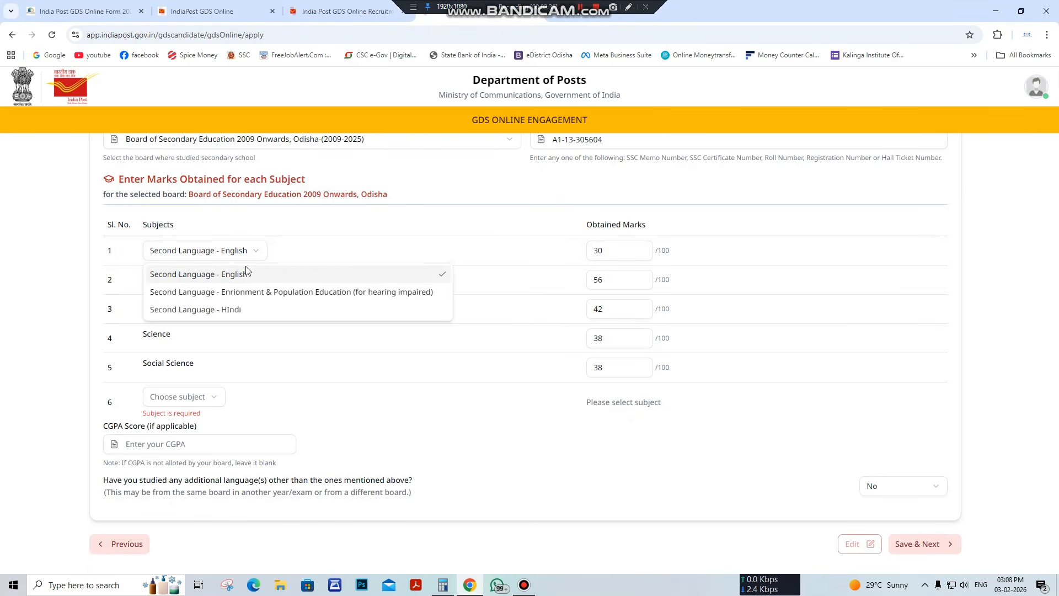
pyautogui.click(246, 274)
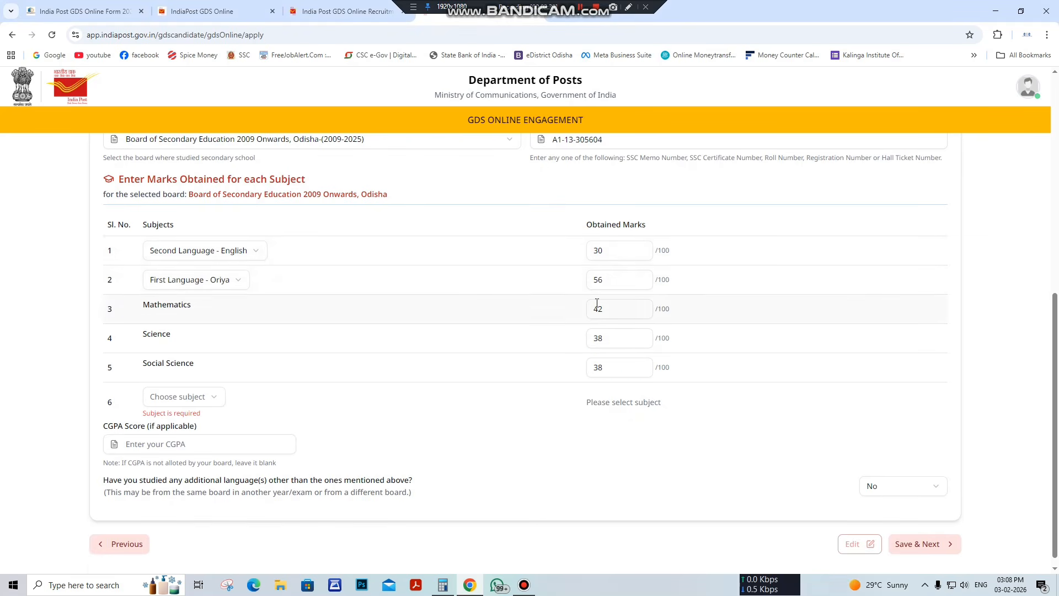
pyautogui.click(623, 250)
pyautogui.click(234, 282)
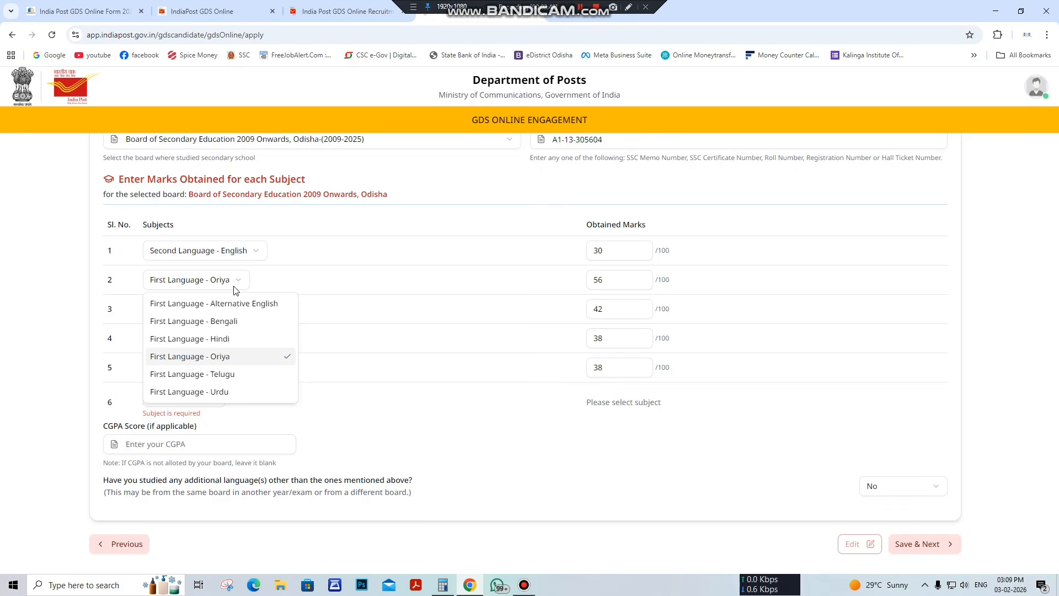
pyautogui.click(236, 280)
pyautogui.click(616, 281)
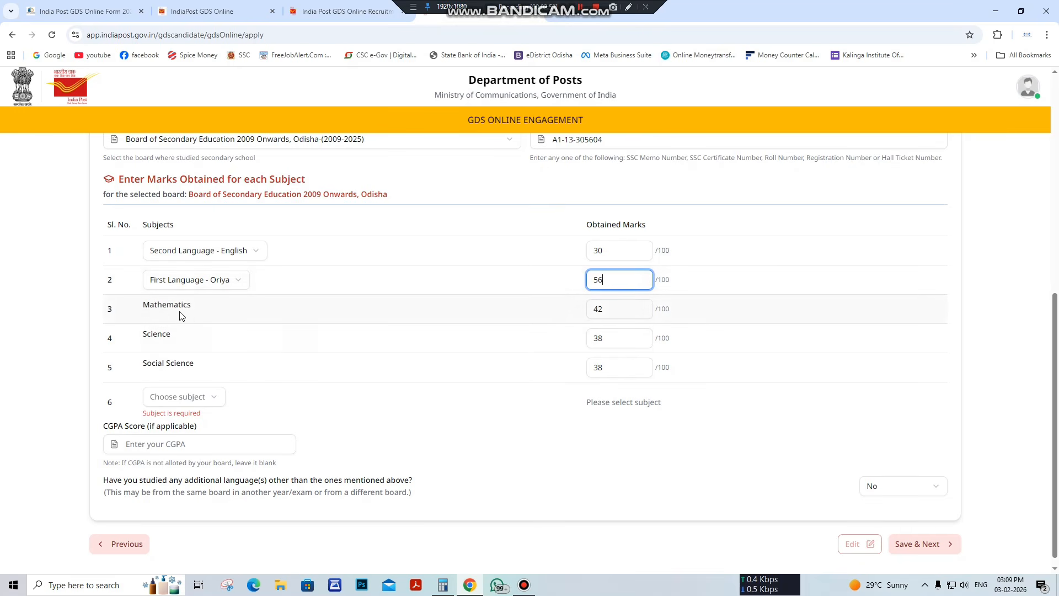
pyautogui.click(623, 310)
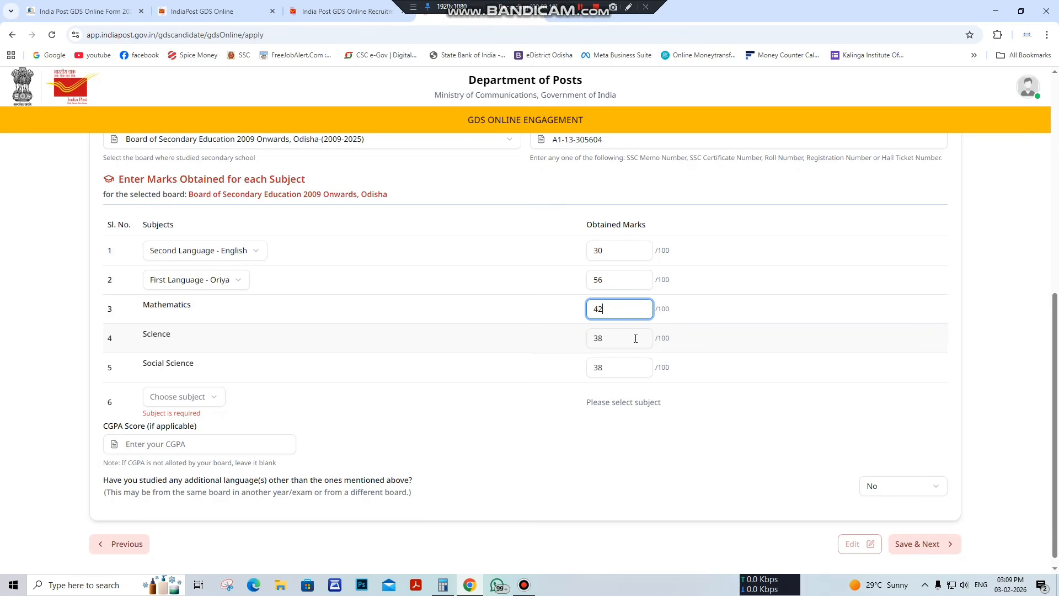
pyautogui.click(635, 338)
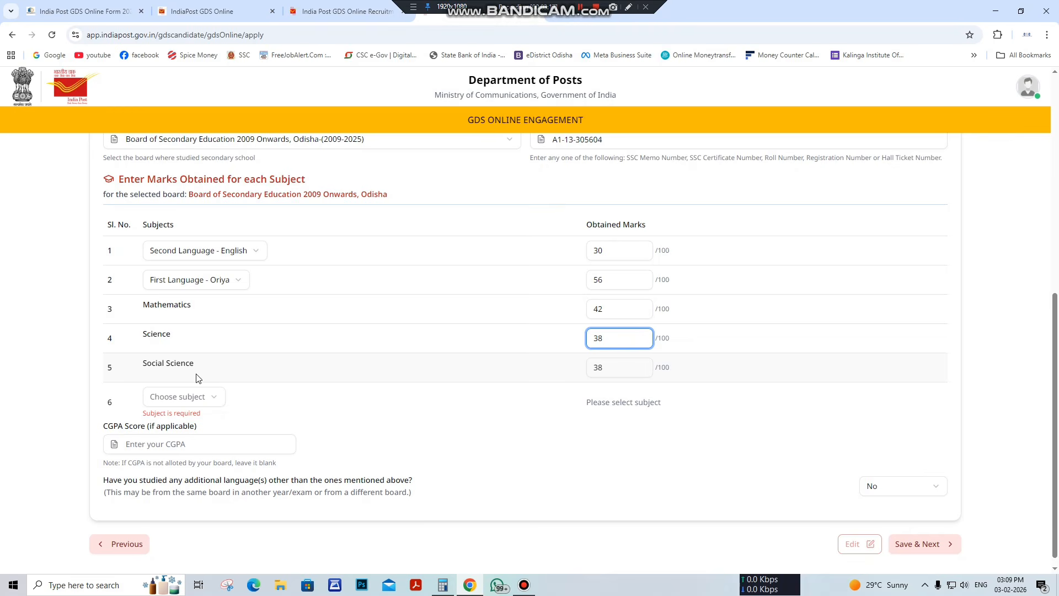
pyautogui.click(634, 371)
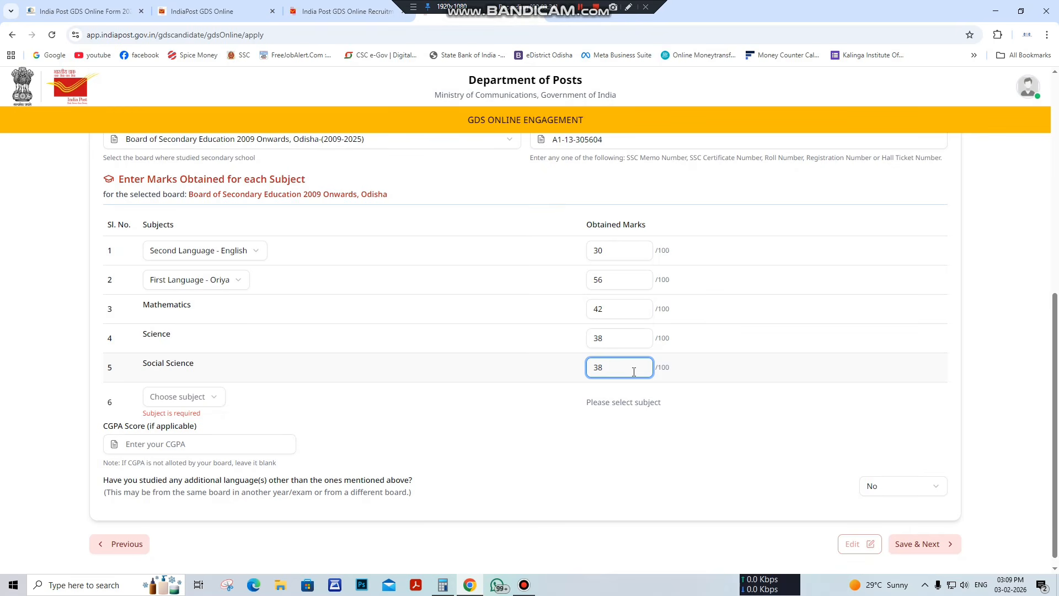
# Add Third Language - Hindi with 60 marks in row 6, leave CGPA blank, and save
pyautogui.click(200, 398)
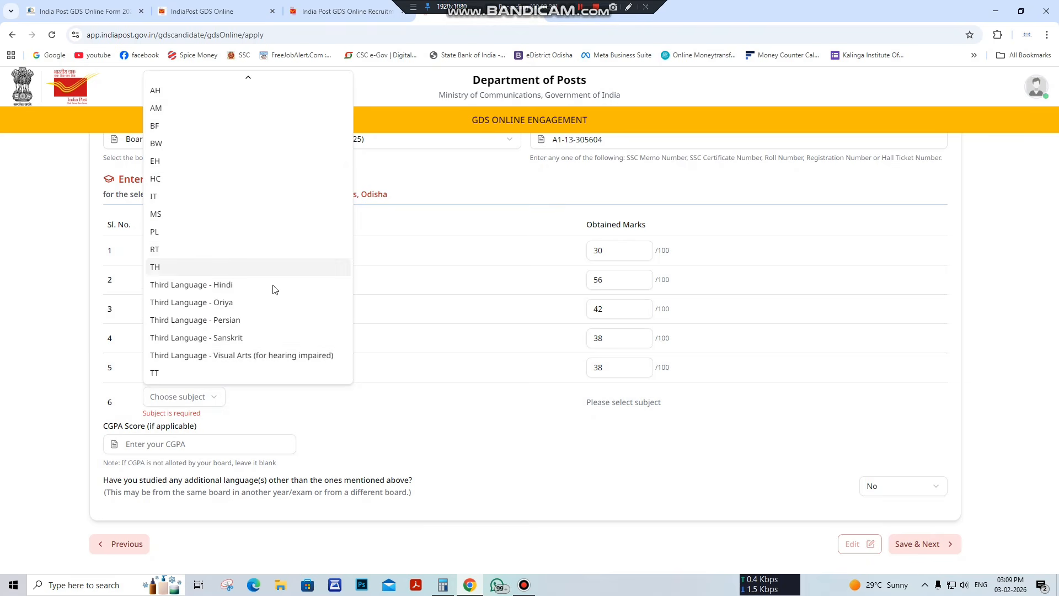
pyautogui.click(227, 289)
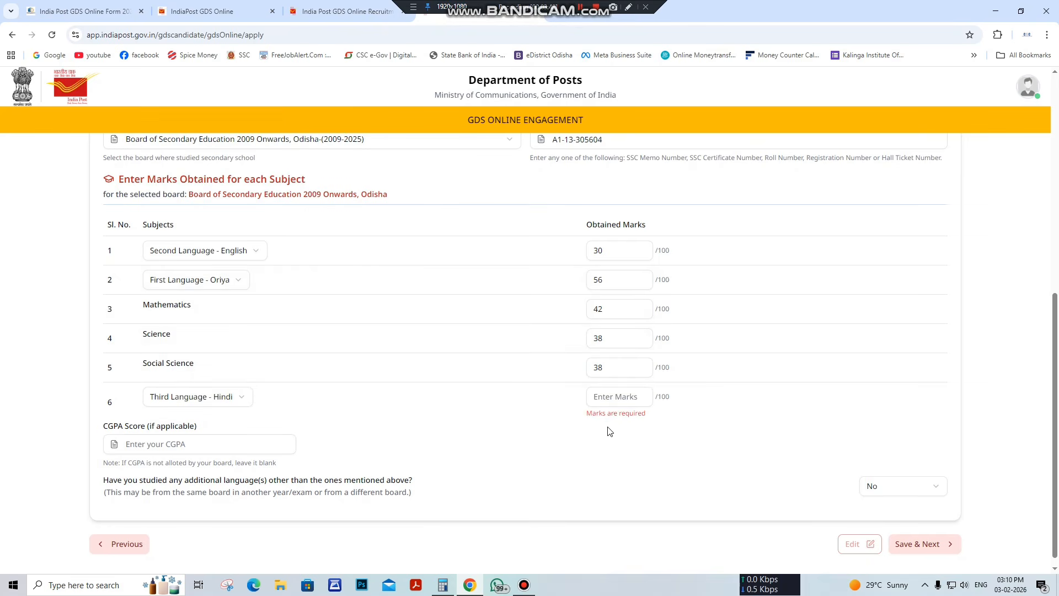
pyautogui.click(628, 391)
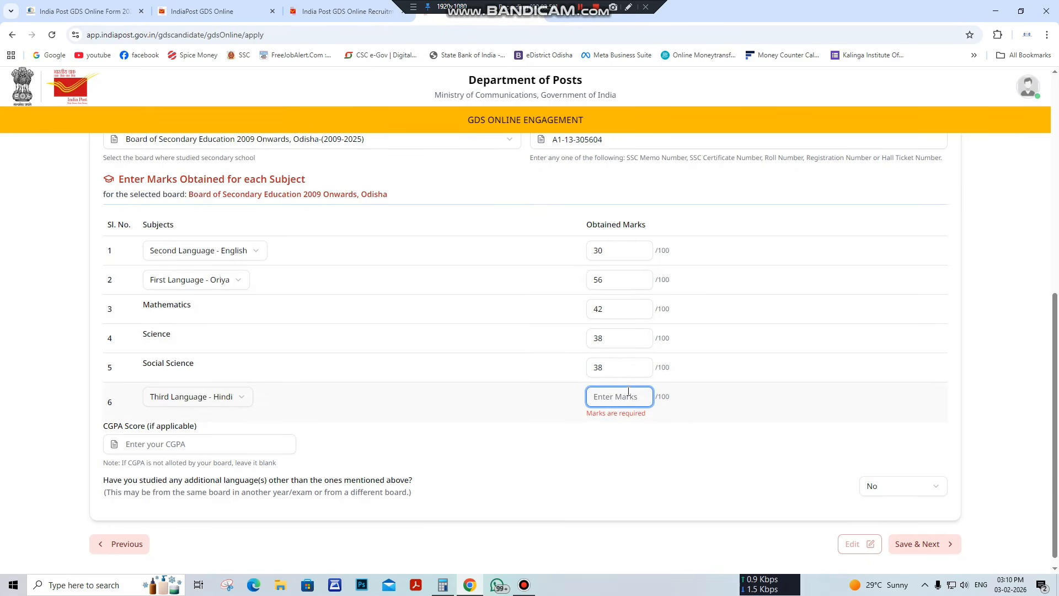
pyautogui.write('60')
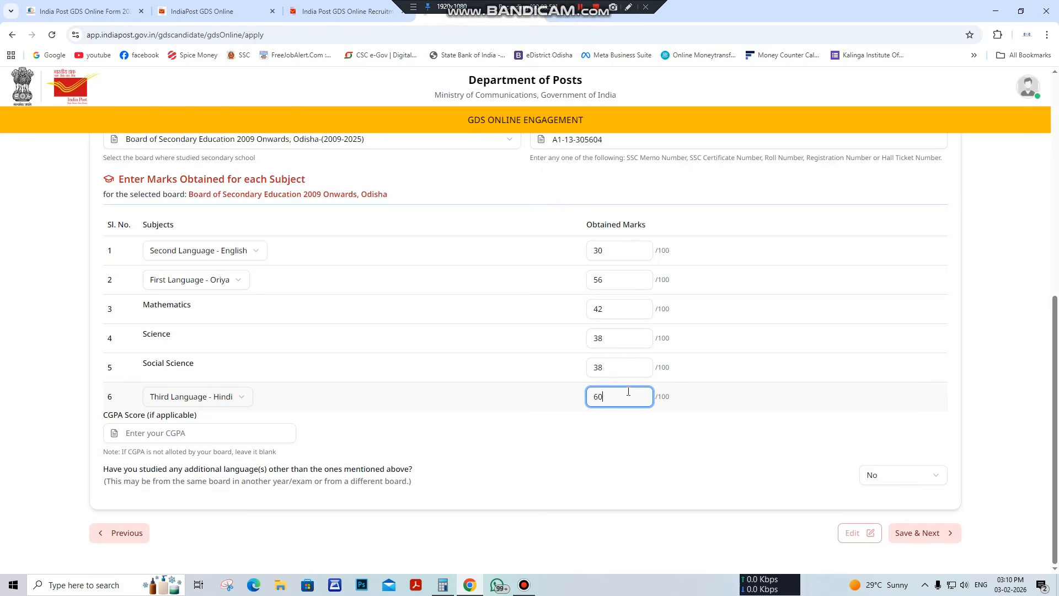
pyautogui.click(664, 429)
pyautogui.click(213, 433)
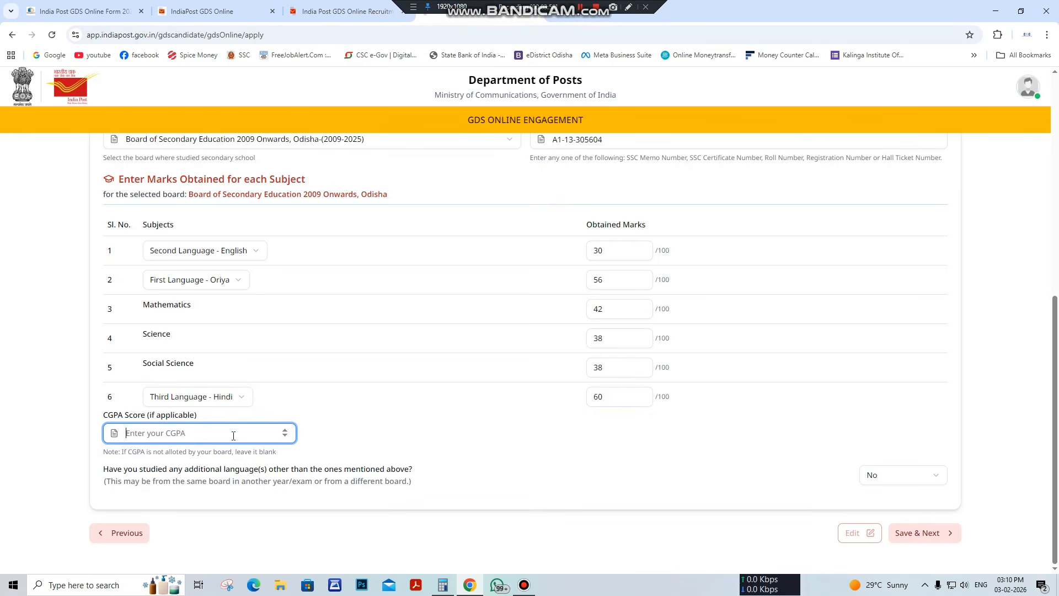
pyautogui.click(385, 440)
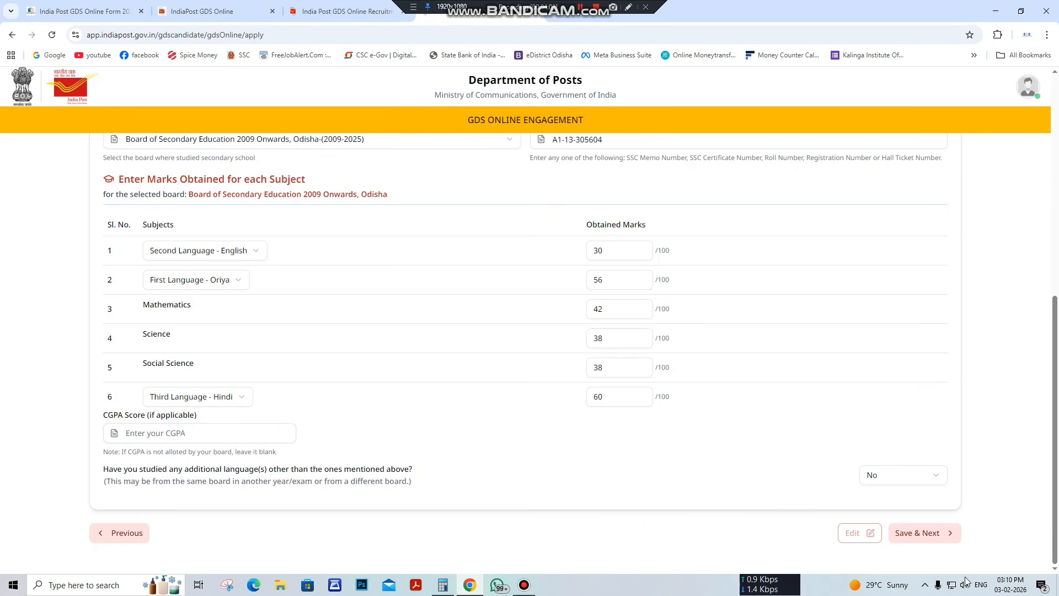
pyautogui.click(933, 538)
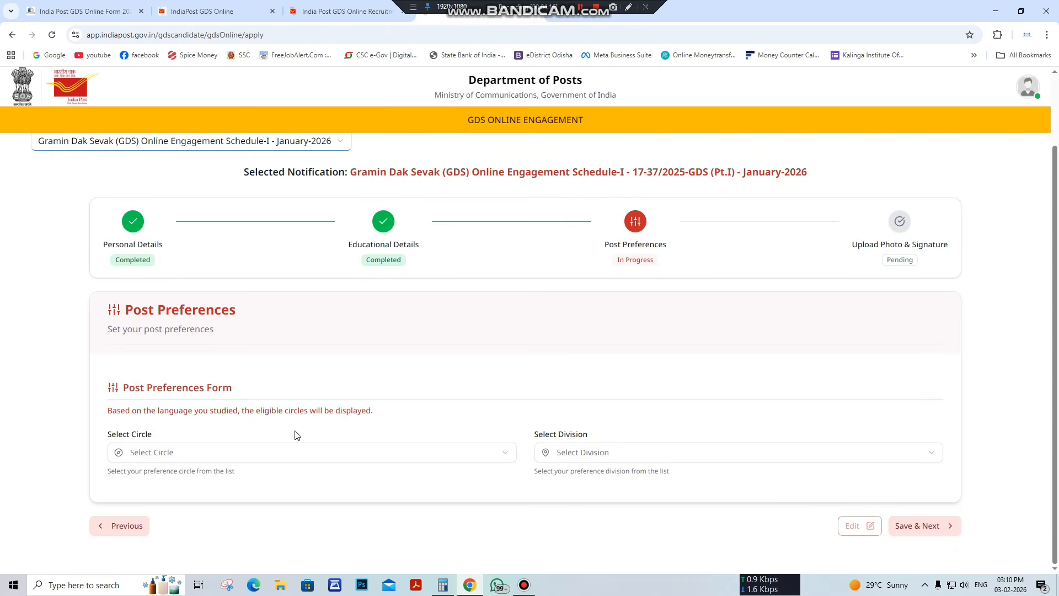
# In Post Preferences, select Odisha Circle, then Keonjhar Division from the division list
pyautogui.click(240, 453)
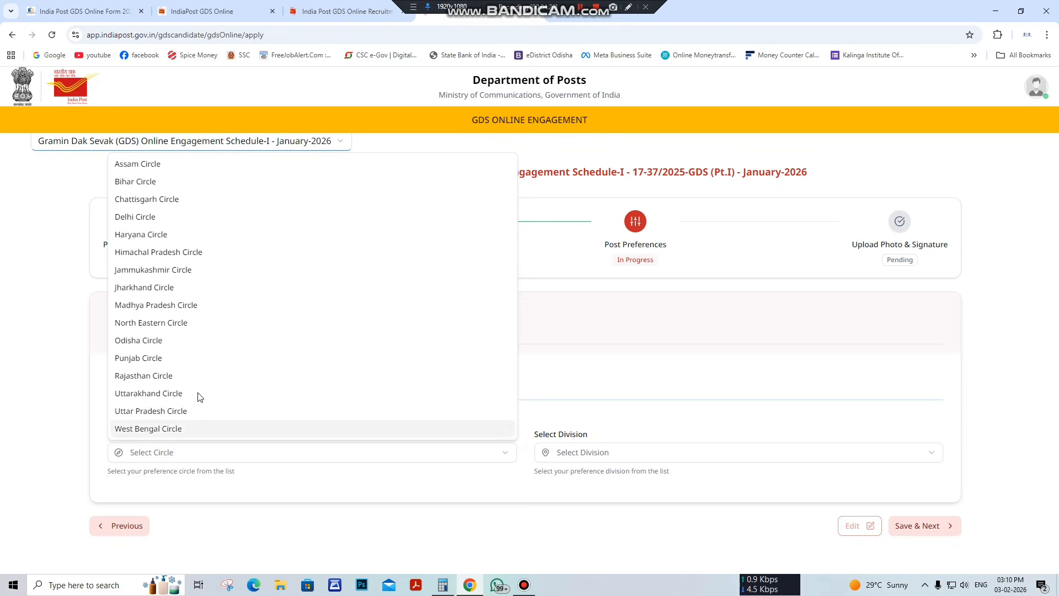
pyautogui.click(210, 340)
pyautogui.click(161, 340)
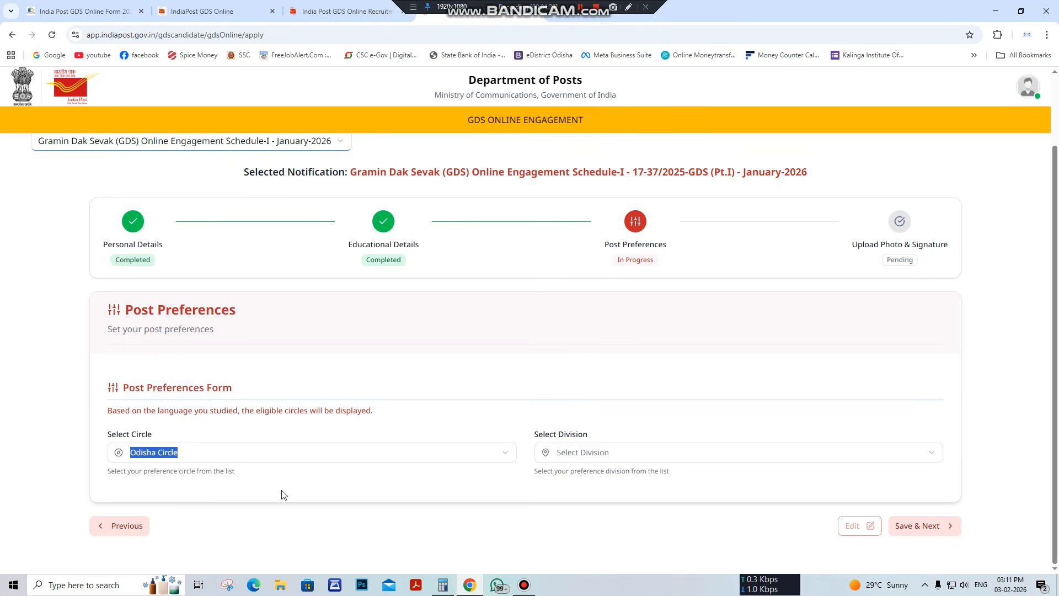
pyautogui.click(360, 491)
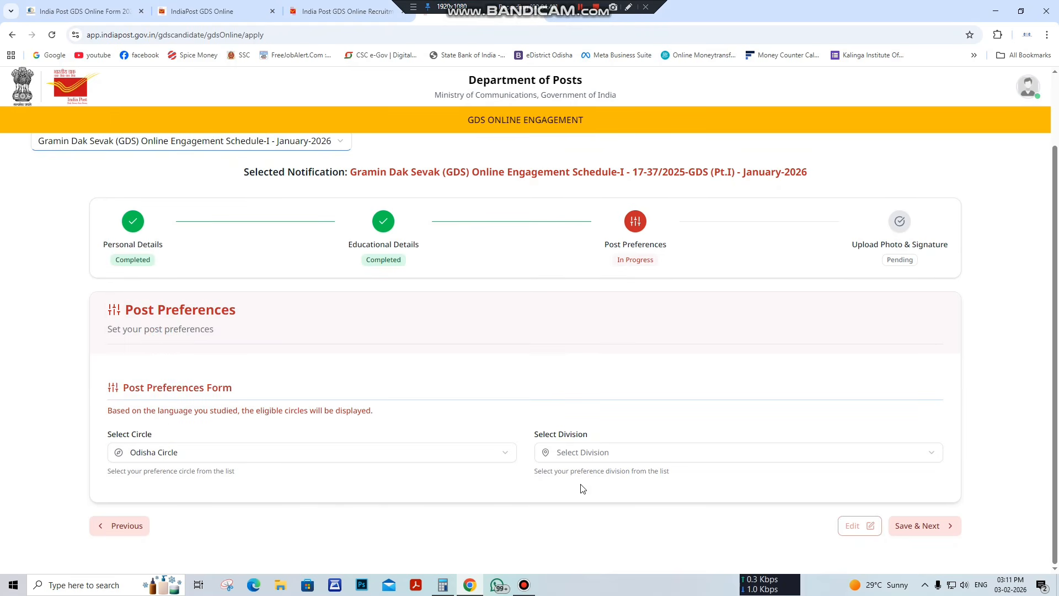
pyautogui.click(602, 458)
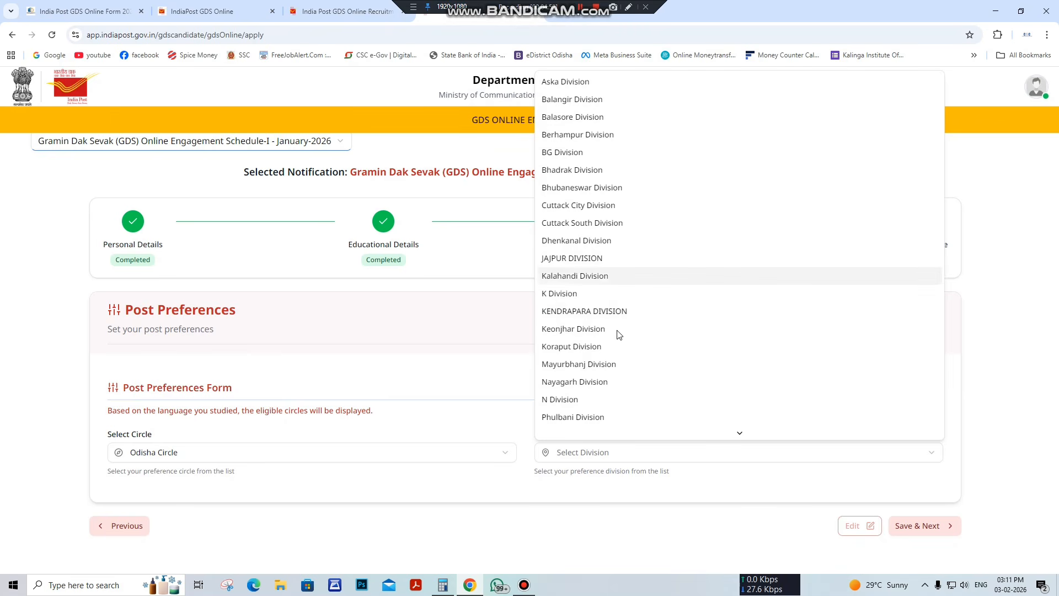
pyautogui.scroll(-4, 618, 333)
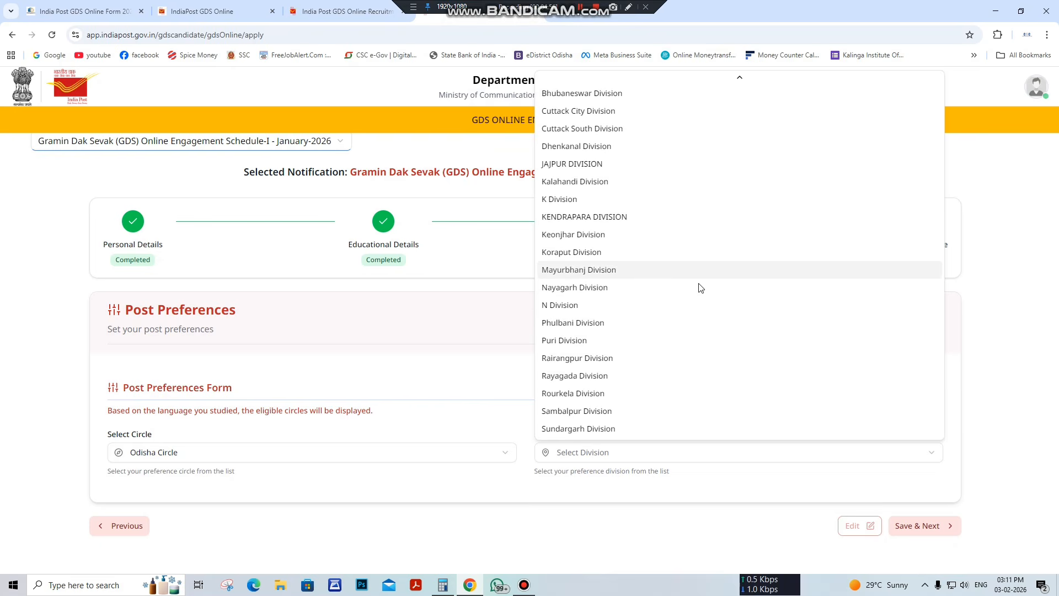
pyautogui.click(617, 237)
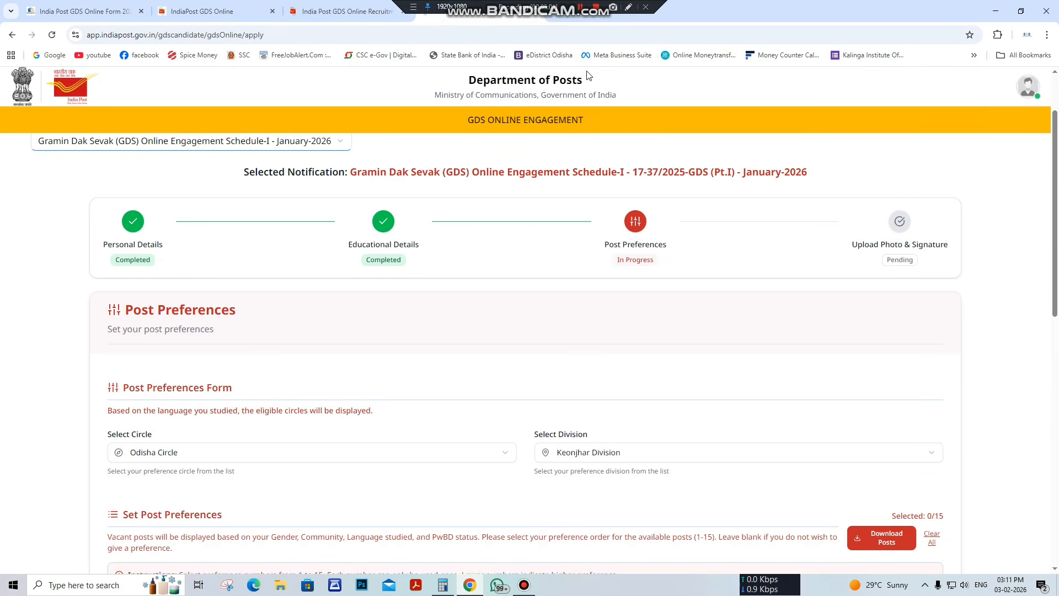
# Scroll to the Keonjhar vacancy table and highlight row 1's post name, ST suffix, level 10000 and ABPM designation
pyautogui.scroll(-6, 543, 309)
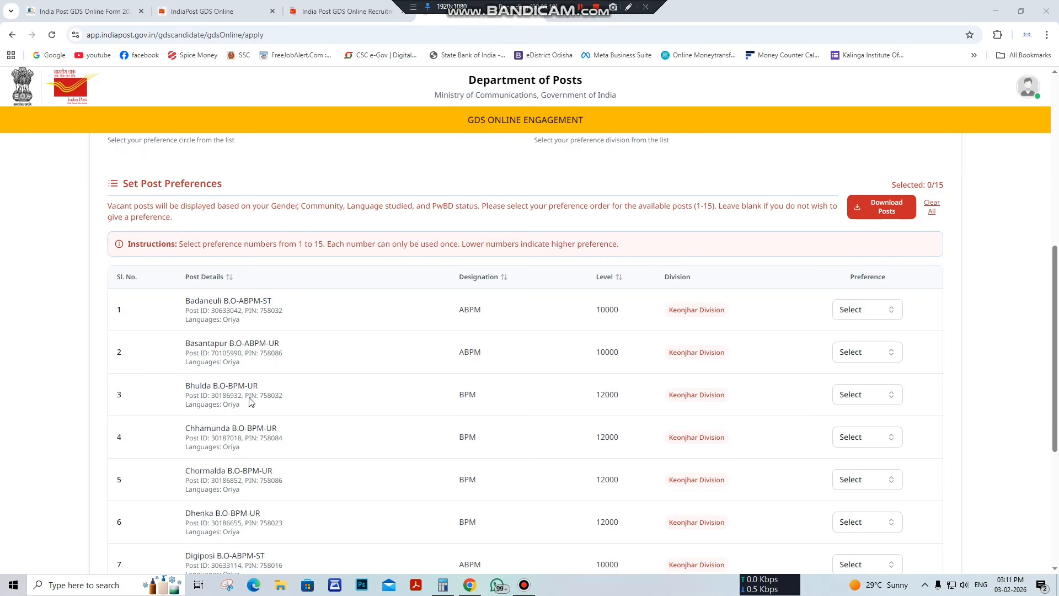
pyautogui.moveTo(186, 302); pyautogui.dragTo(251, 310)
pyautogui.click(298, 307)
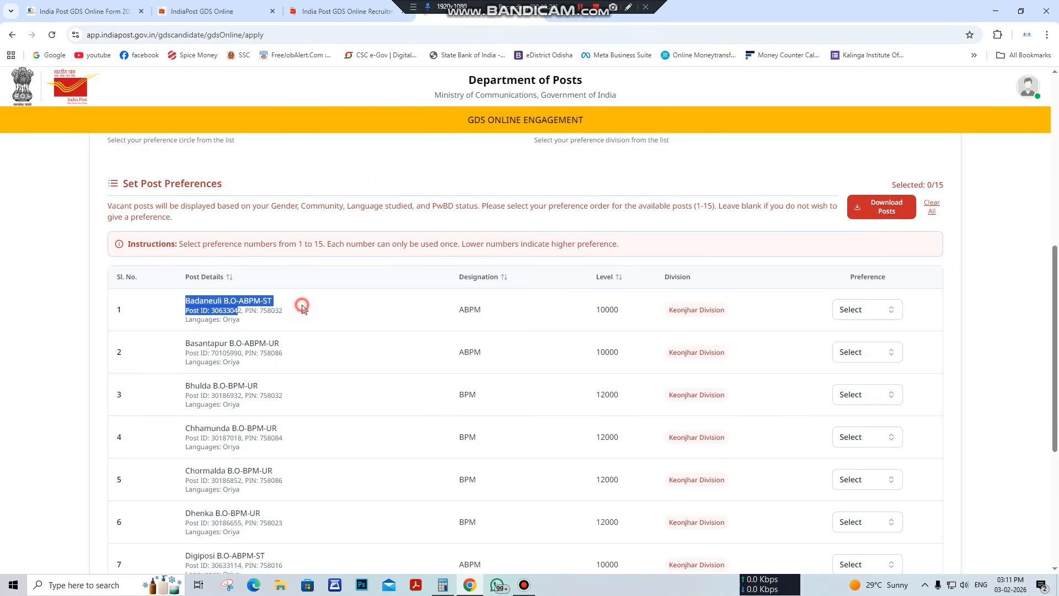
pyautogui.doubleClick(265, 301)
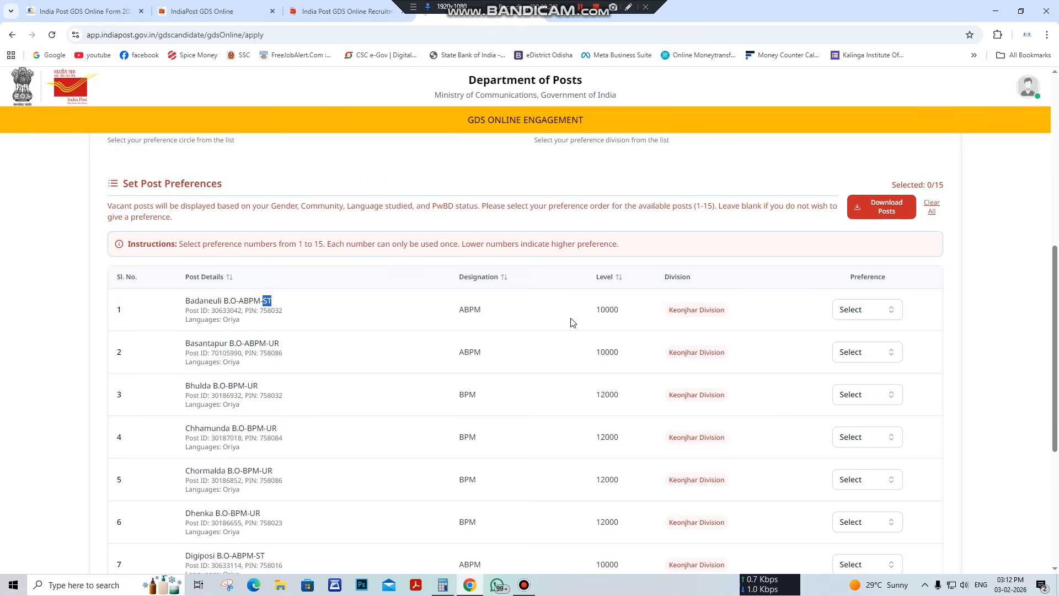
pyautogui.moveTo(592, 309); pyautogui.dragTo(627, 315)
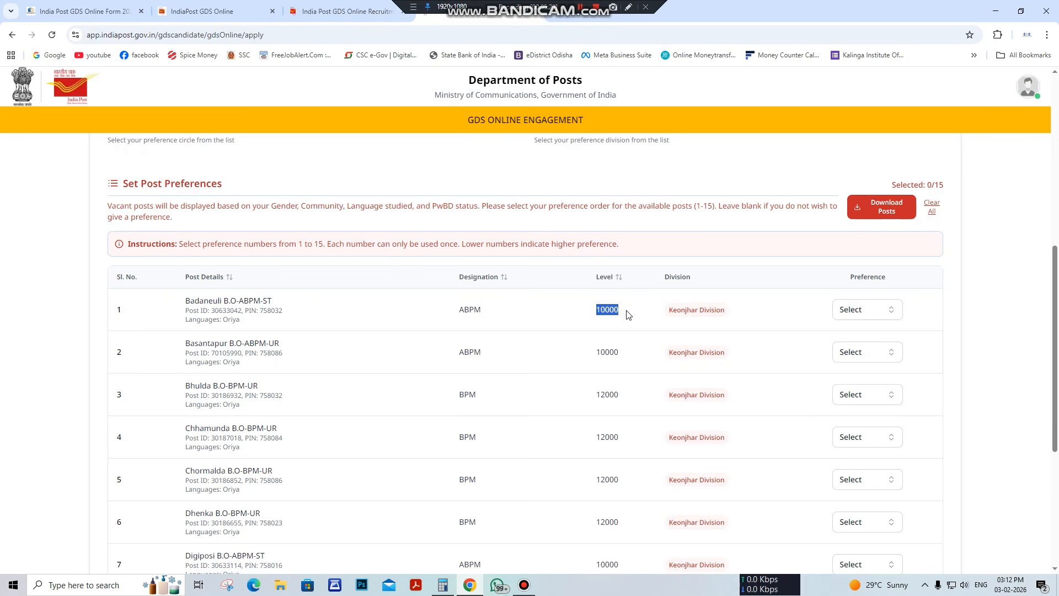
pyautogui.click(492, 313)
pyautogui.moveTo(452, 311); pyautogui.dragTo(493, 318)
pyautogui.click(387, 315)
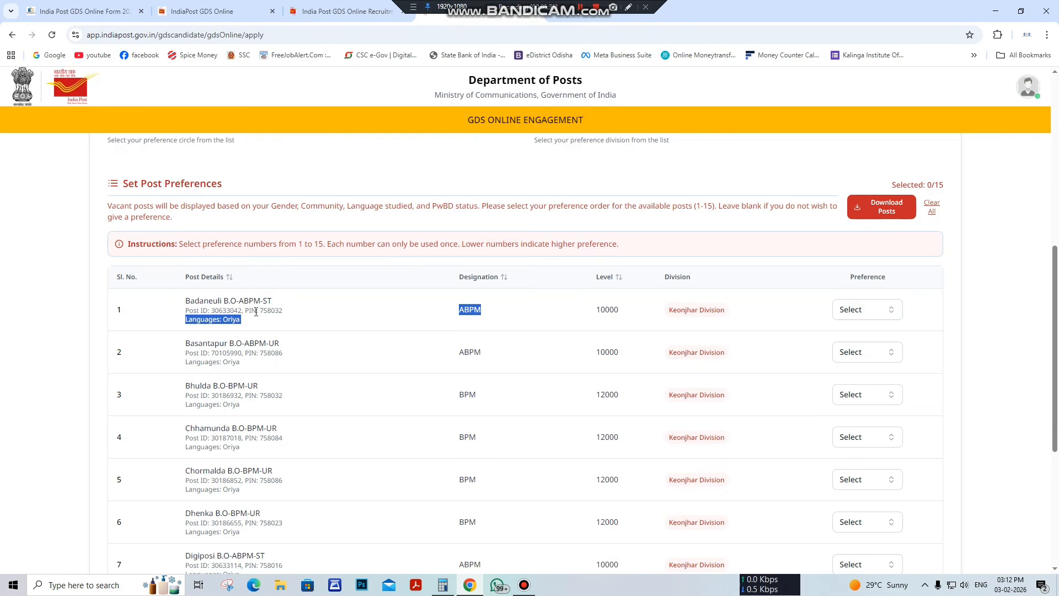
pyautogui.click(345, 322)
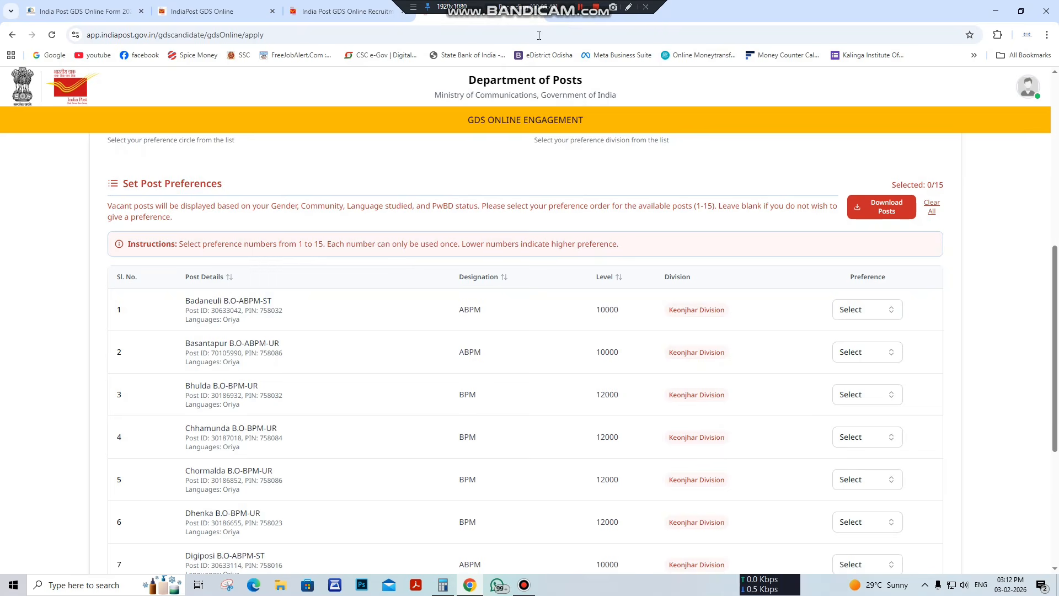
pyautogui.scroll(-2, 570, 233)
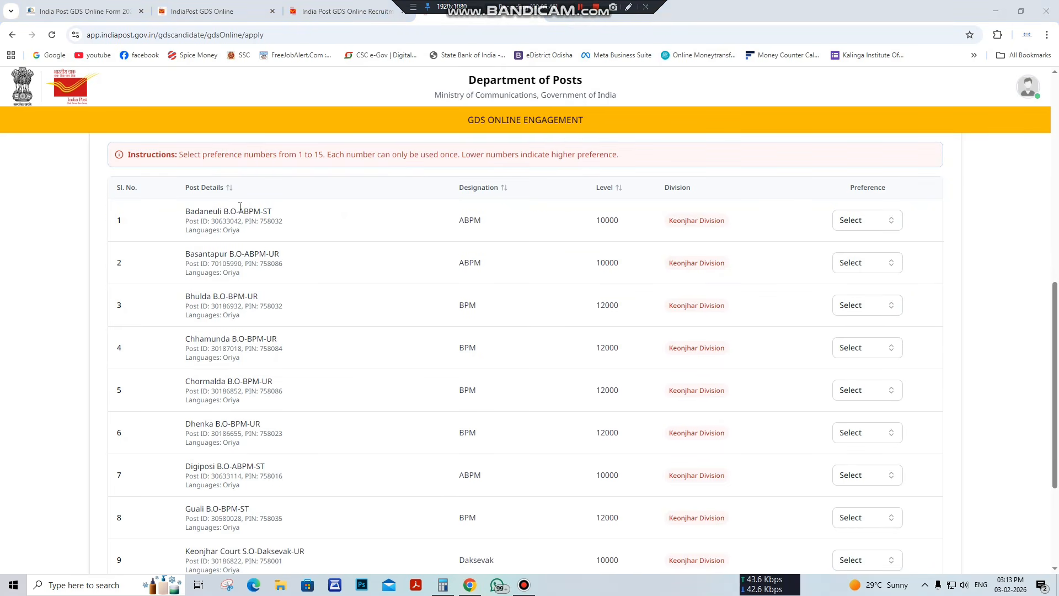
# Rank Badaneuli B.O-ABPM-ST as preference 5, Basantapur B.O-ABPM-UR as 1, and Bhulda B.O-BPM-UR as 4
pyautogui.click(869, 226)
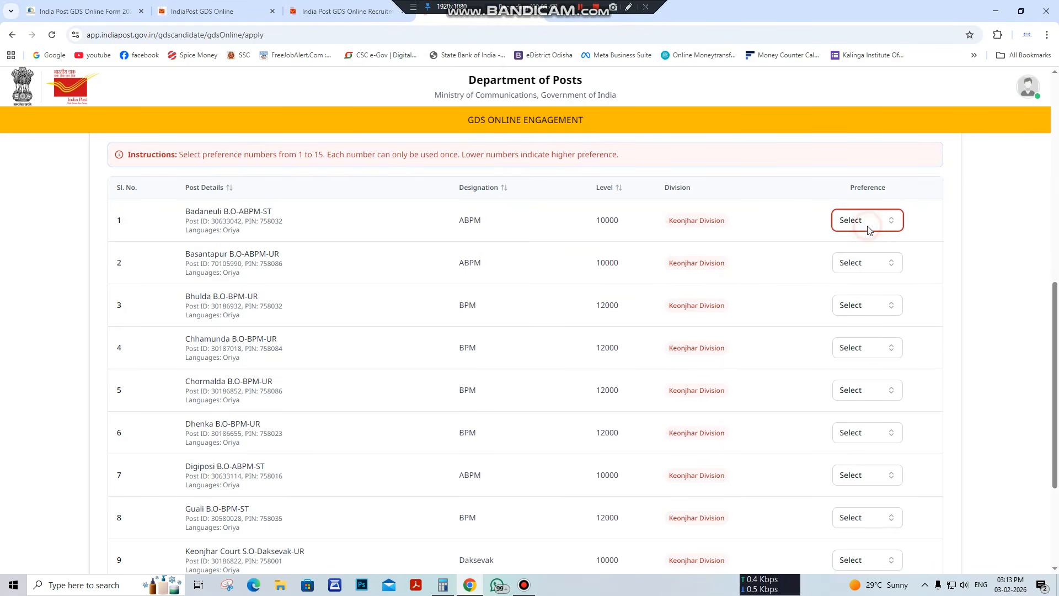
pyautogui.click(856, 271)
pyautogui.click(890, 223)
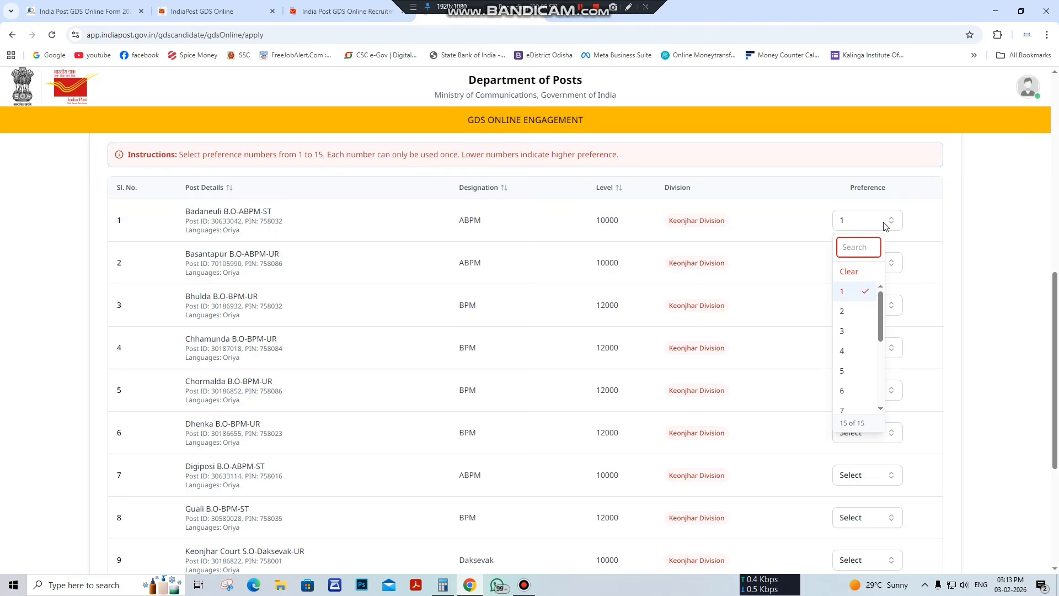
pyautogui.click(852, 371)
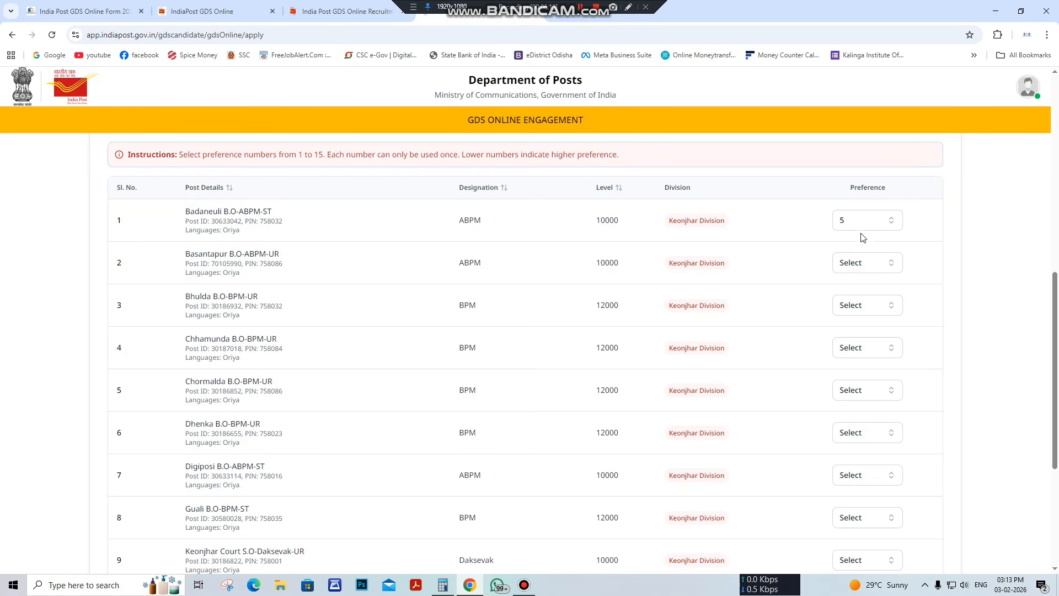
pyautogui.click(859, 271)
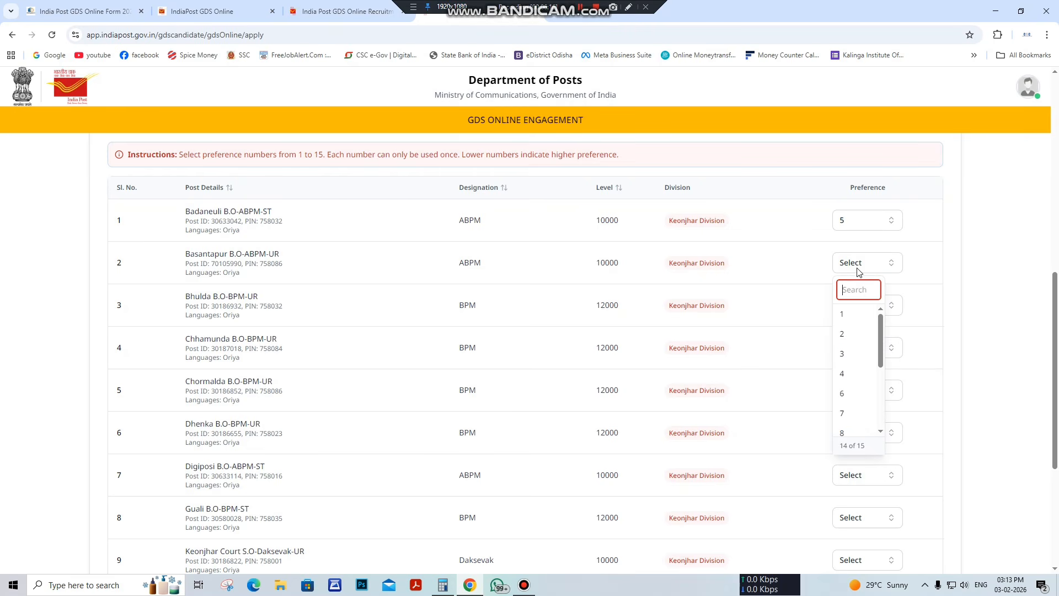
pyautogui.click(852, 315)
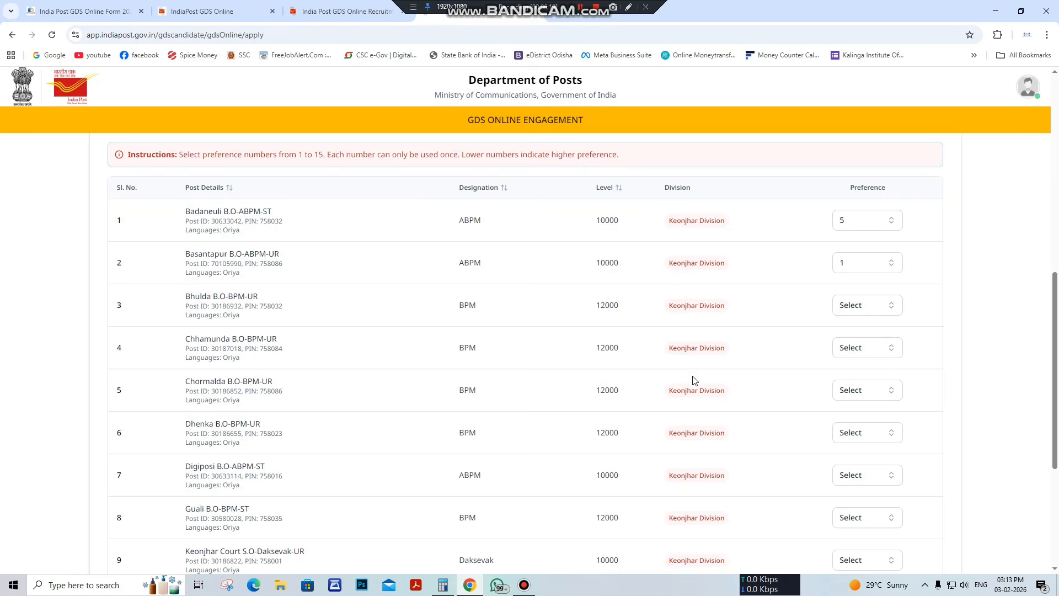
pyautogui.click(869, 311)
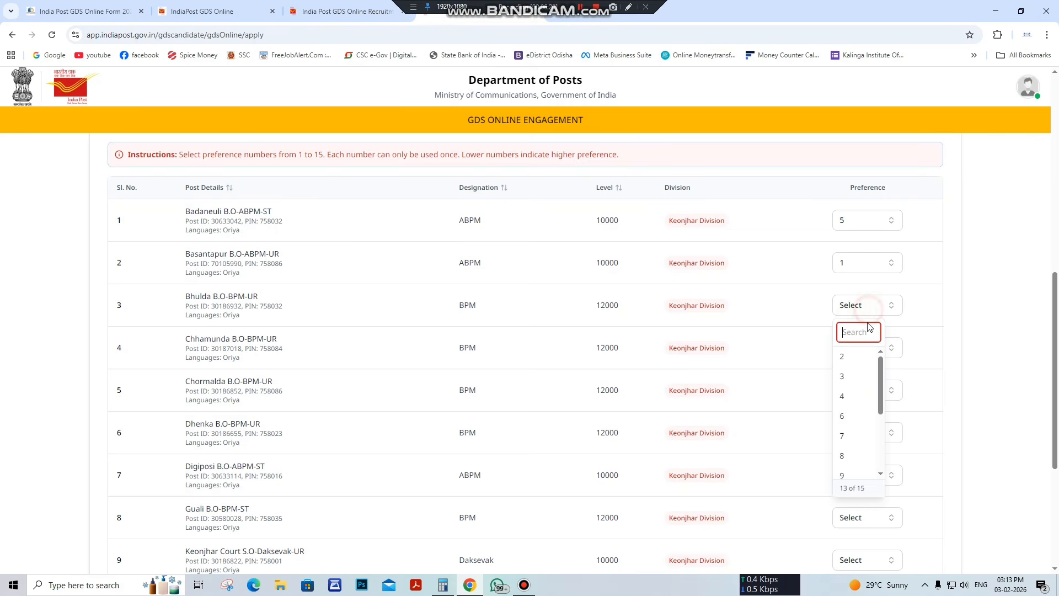
pyautogui.click(850, 396)
# Set Chhamunda B.O-BPM-UR to preference 3, replacing an initial choice of 6
pyautogui.click(872, 349)
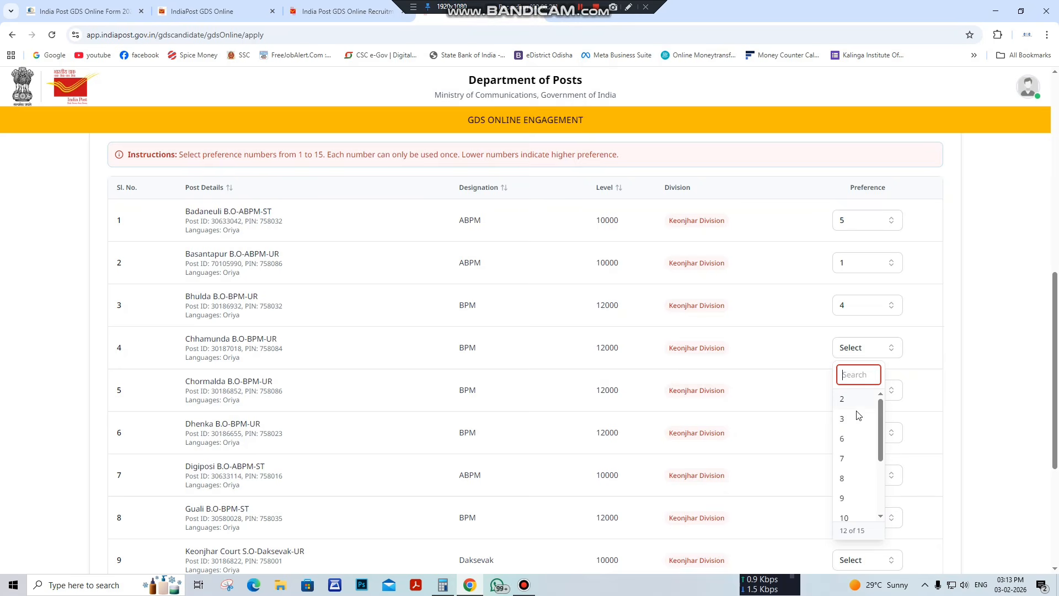
pyautogui.click(856, 440)
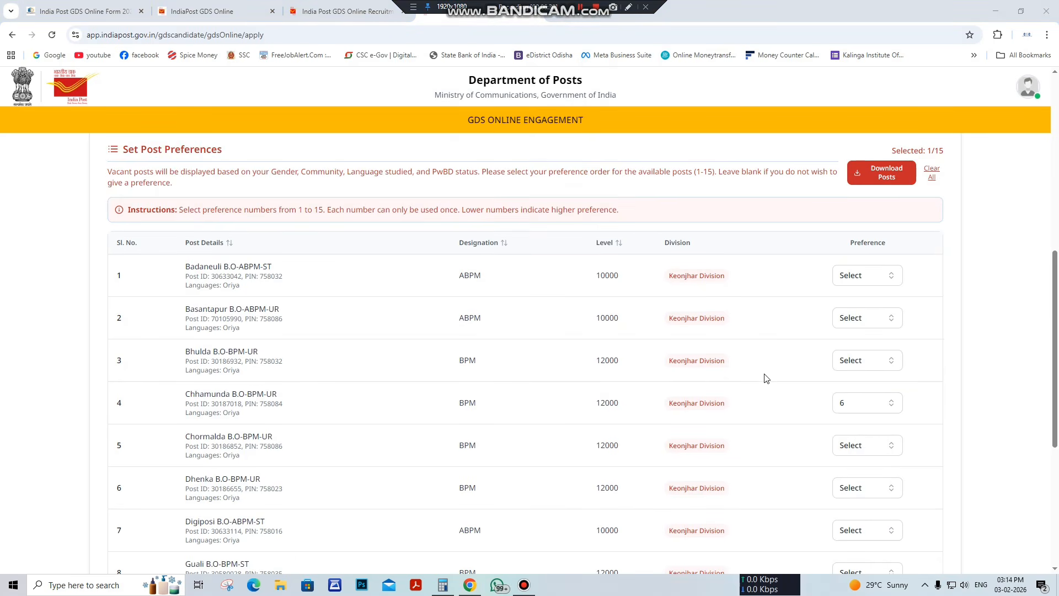
pyautogui.click(865, 411)
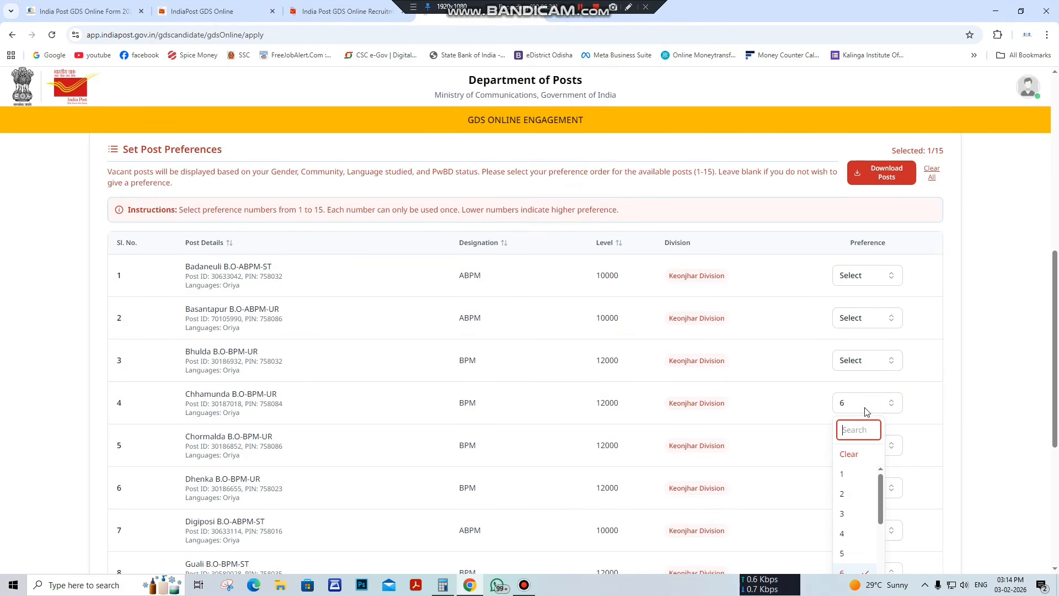
pyautogui.click(849, 455)
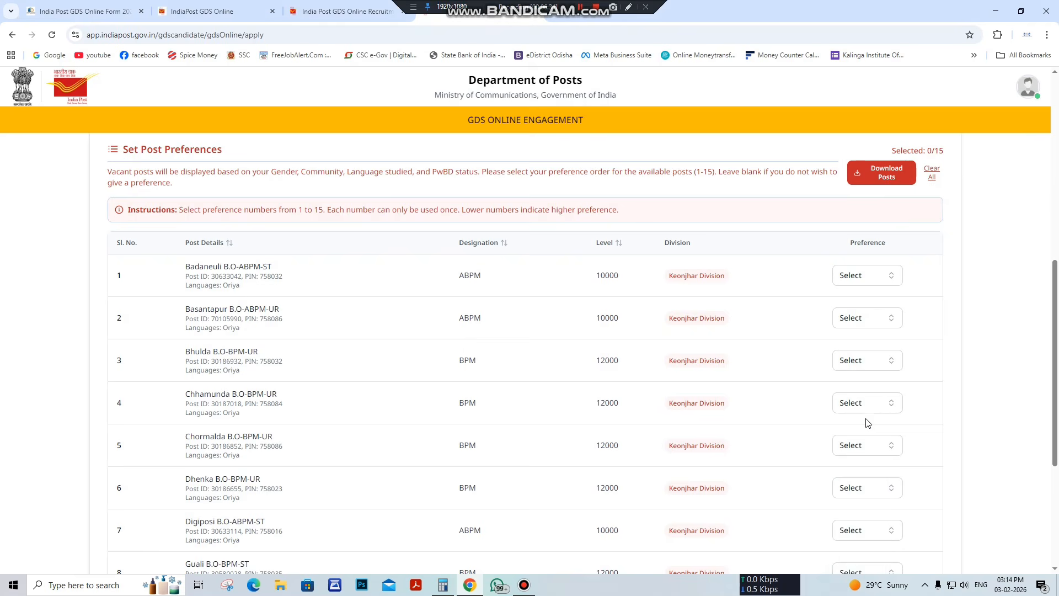
pyautogui.click(867, 407)
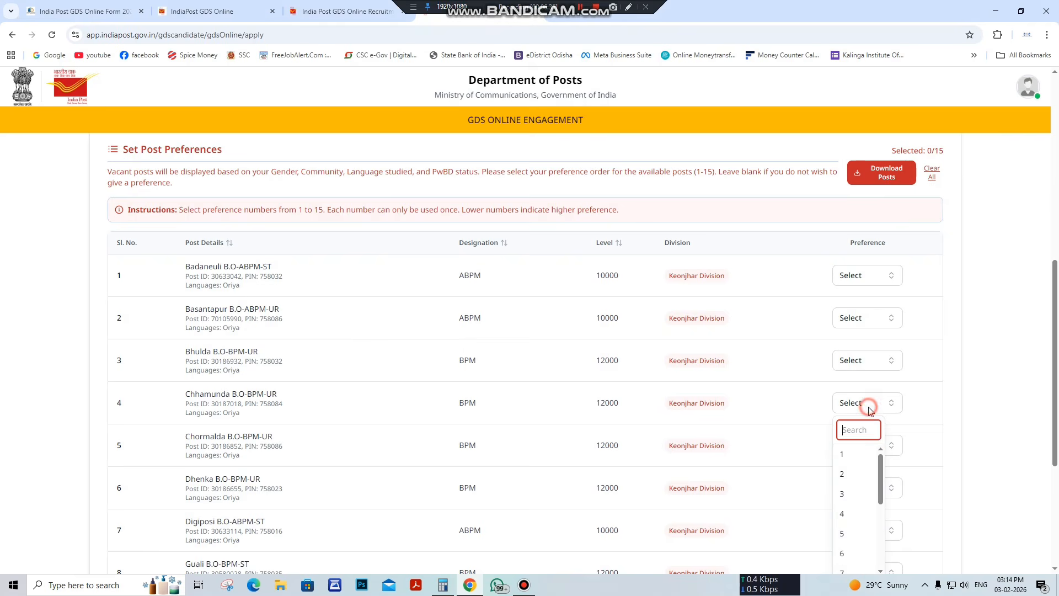
pyautogui.click(848, 494)
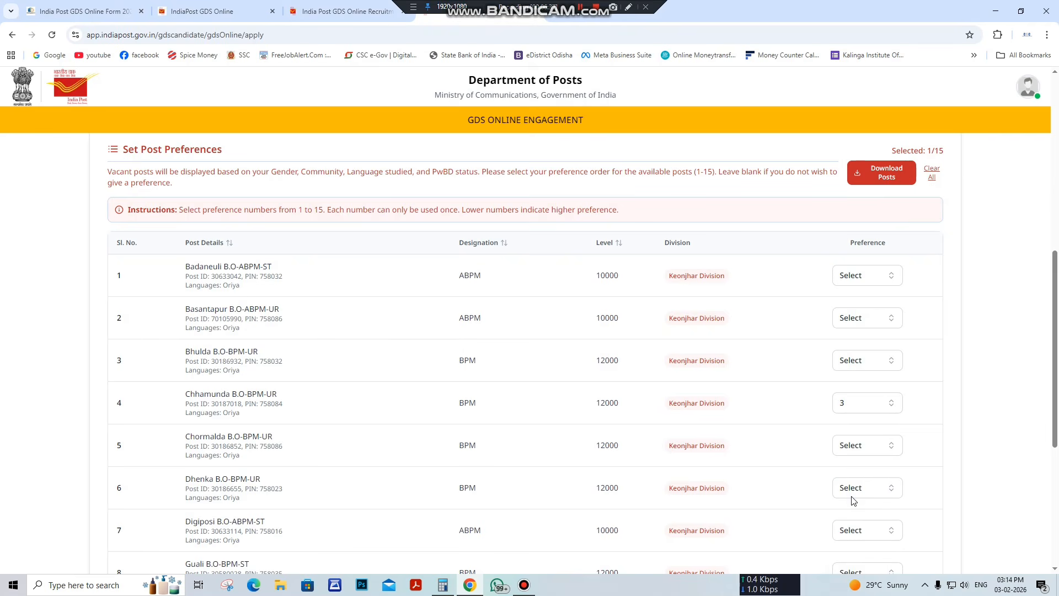
pyautogui.click(871, 407)
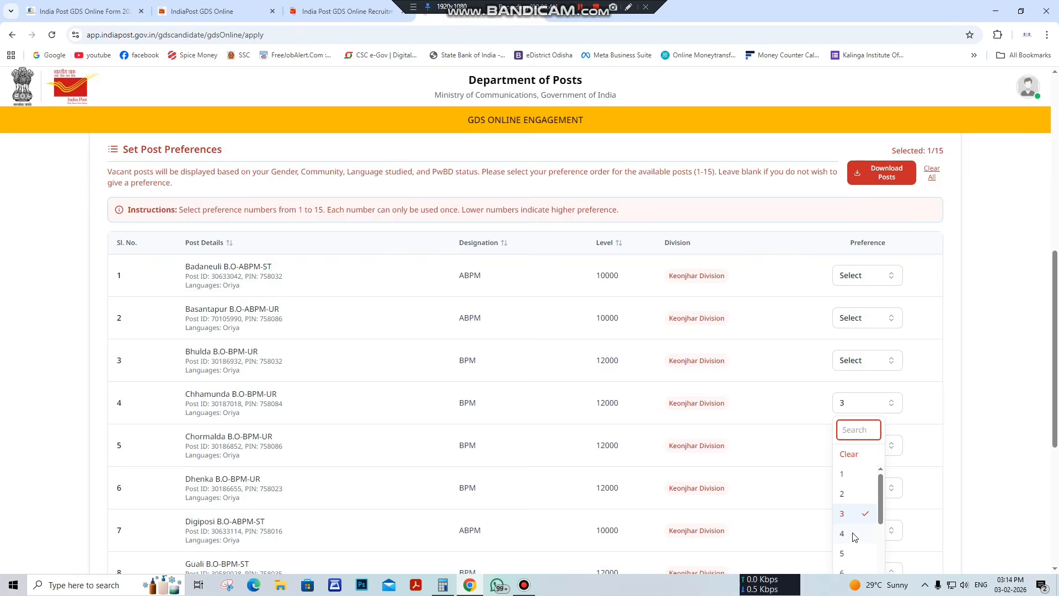
pyautogui.click(873, 364)
# Rank Bhulda B.O-BPM-UR as preference 1, then clear its preference number
pyautogui.click(873, 364)
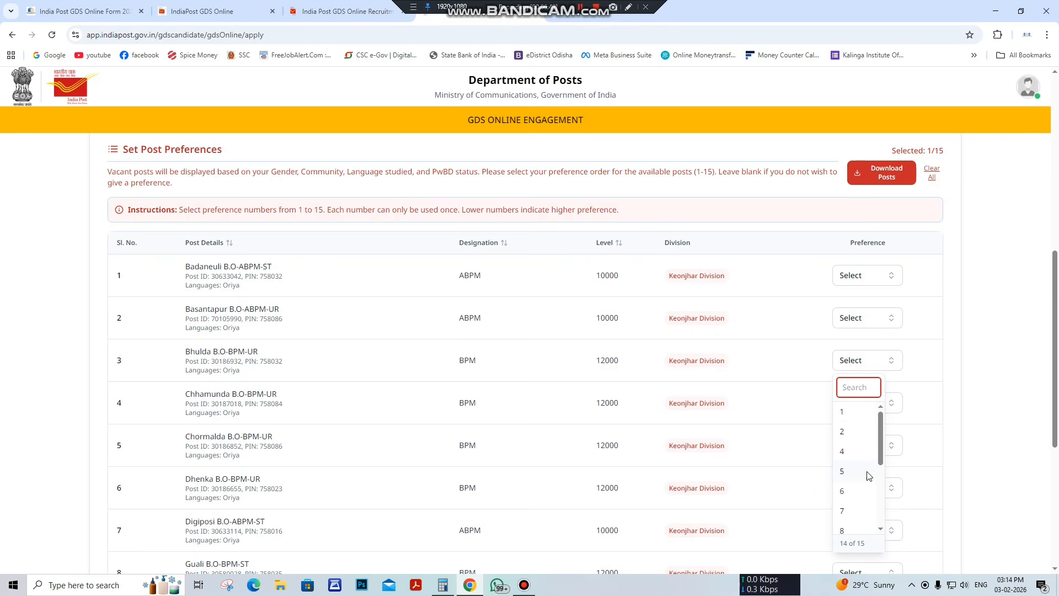
pyautogui.click(849, 411)
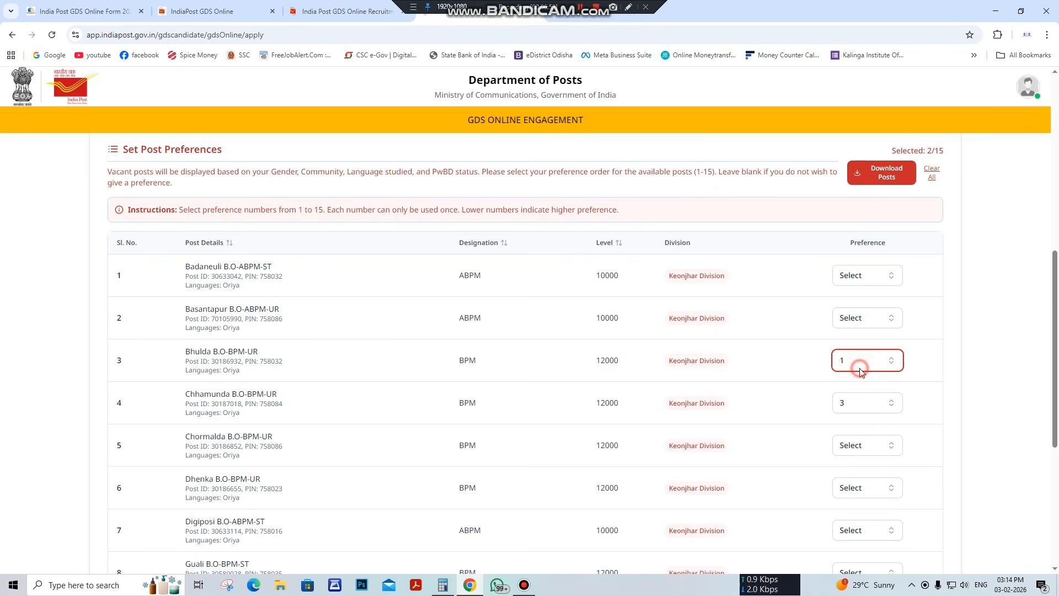
pyautogui.click(860, 364)
pyautogui.click(852, 416)
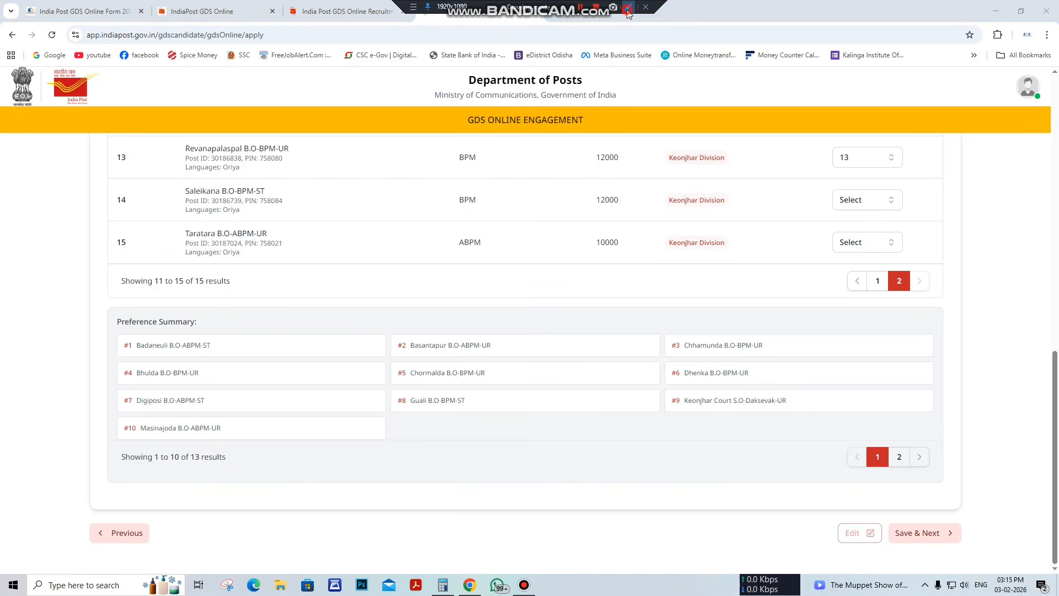
pyautogui.click(628, 11)
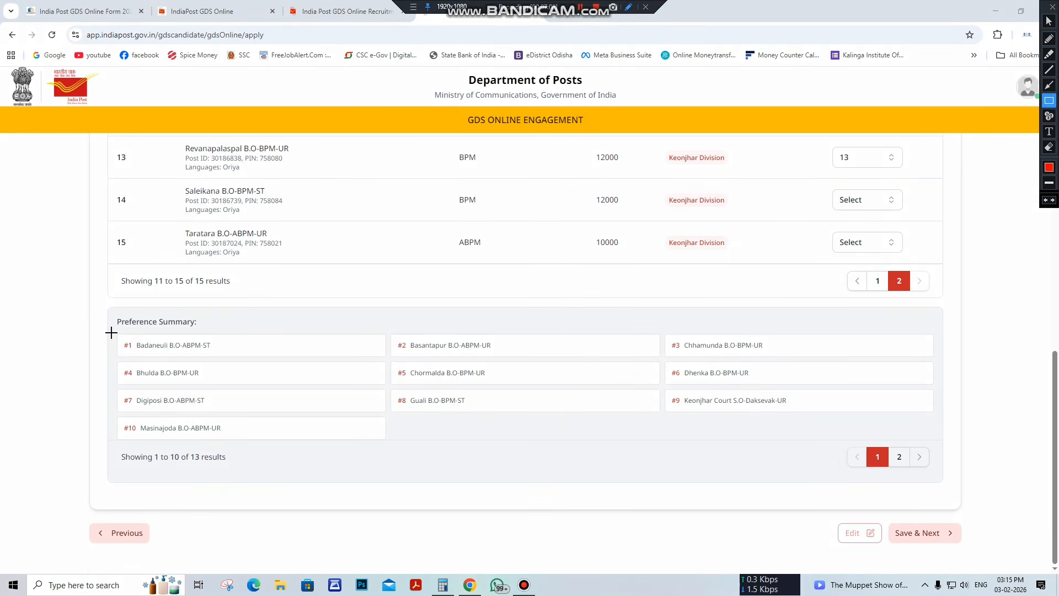
# Look over the 13 choices in the Preference Summary panel, then Save & Next
pyautogui.moveTo(108, 314); pyautogui.dragTo(127, 334)
pyautogui.moveTo(367, 476); pyautogui.dragTo(944, 484)
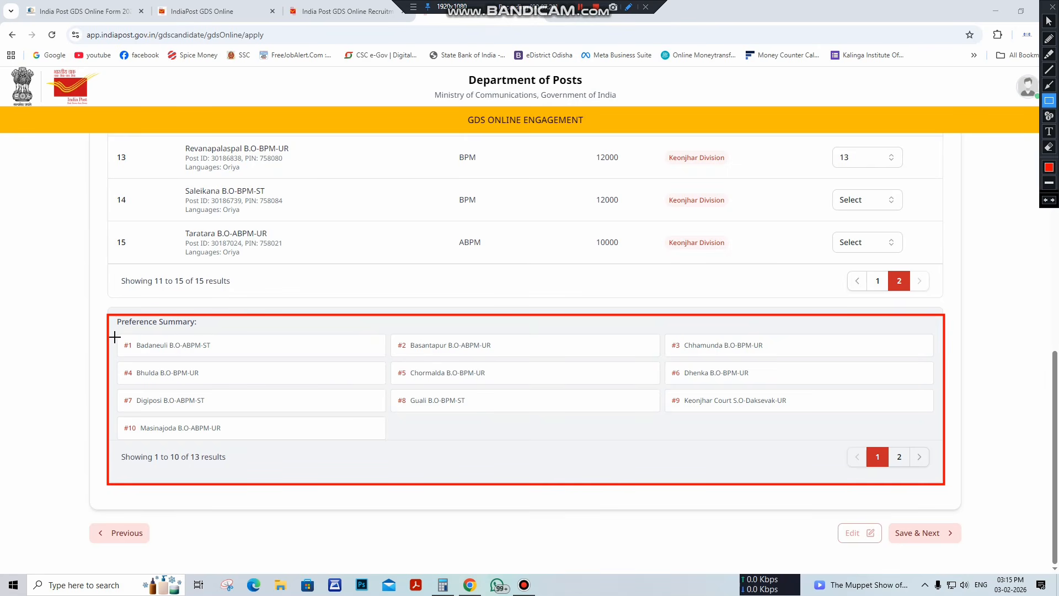
pyautogui.moveTo(114, 337)
pyautogui.mouseDown()
pyautogui.moveTo(167, 362)
pyautogui.moveTo(389, 360)
pyautogui.mouseUp()
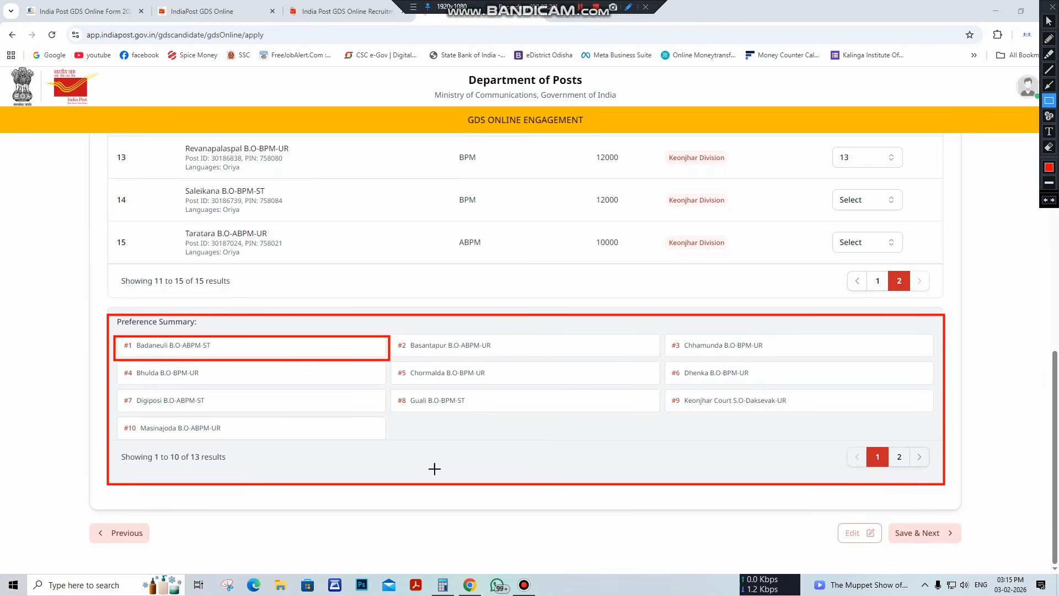
pyautogui.click(1049, 22)
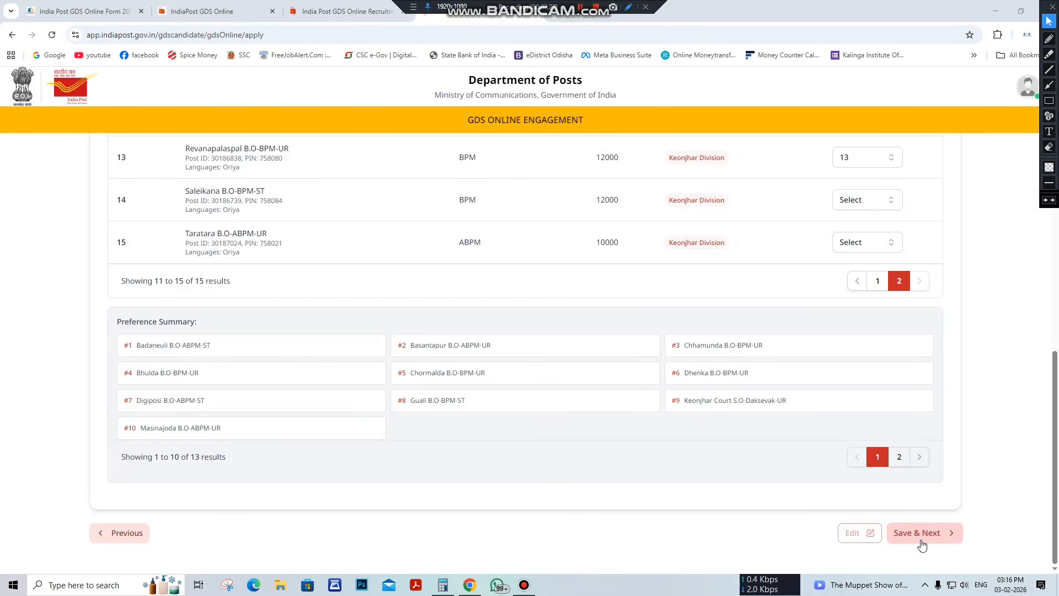
pyautogui.click(927, 533)
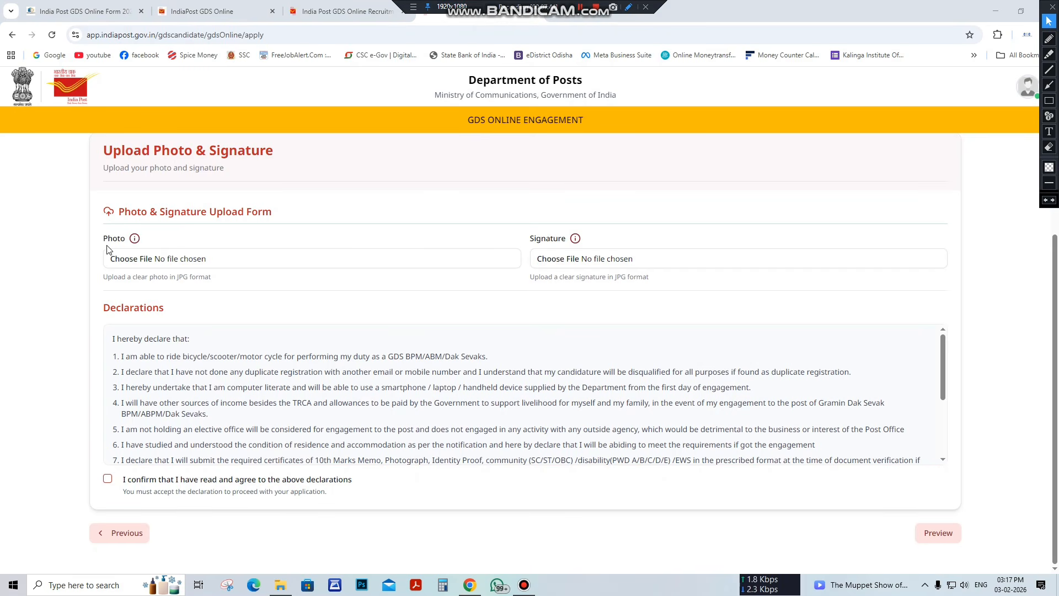
pyautogui.moveTo(135, 242)
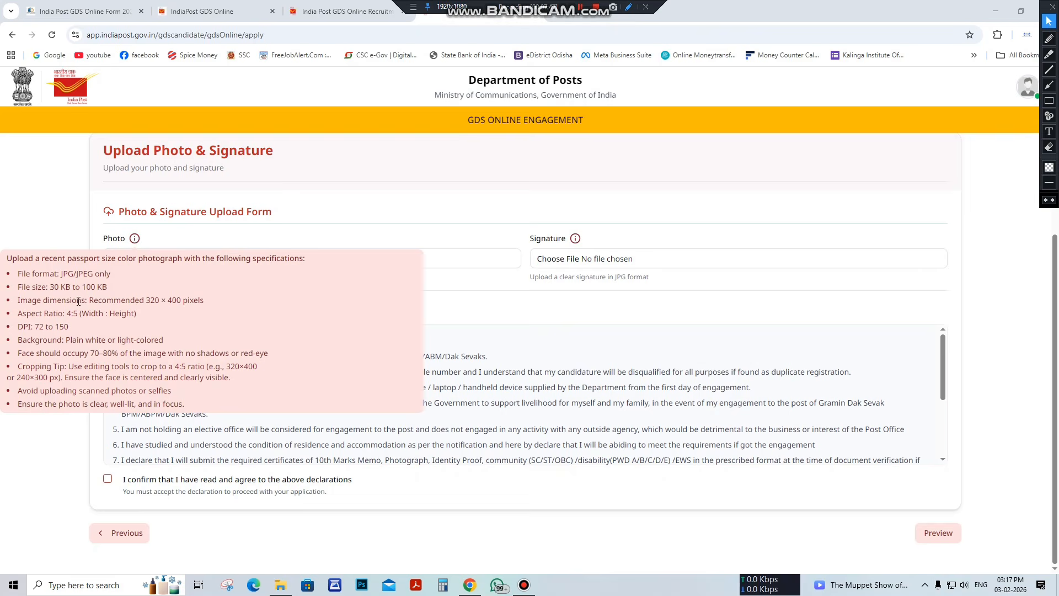
pyautogui.moveTo(51, 288); pyautogui.dragTo(112, 292)
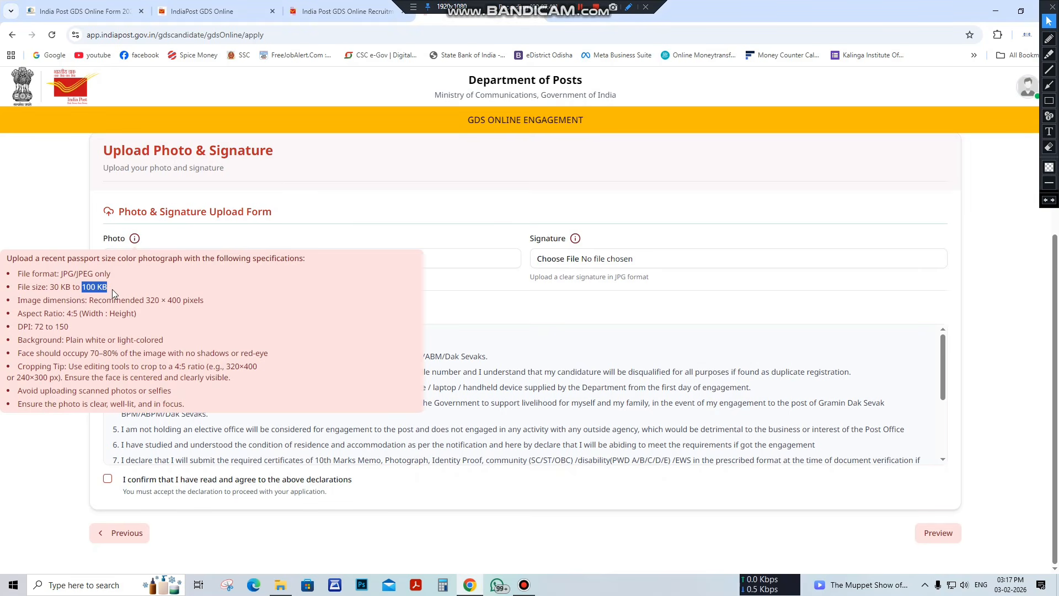
pyautogui.moveTo(576, 238)
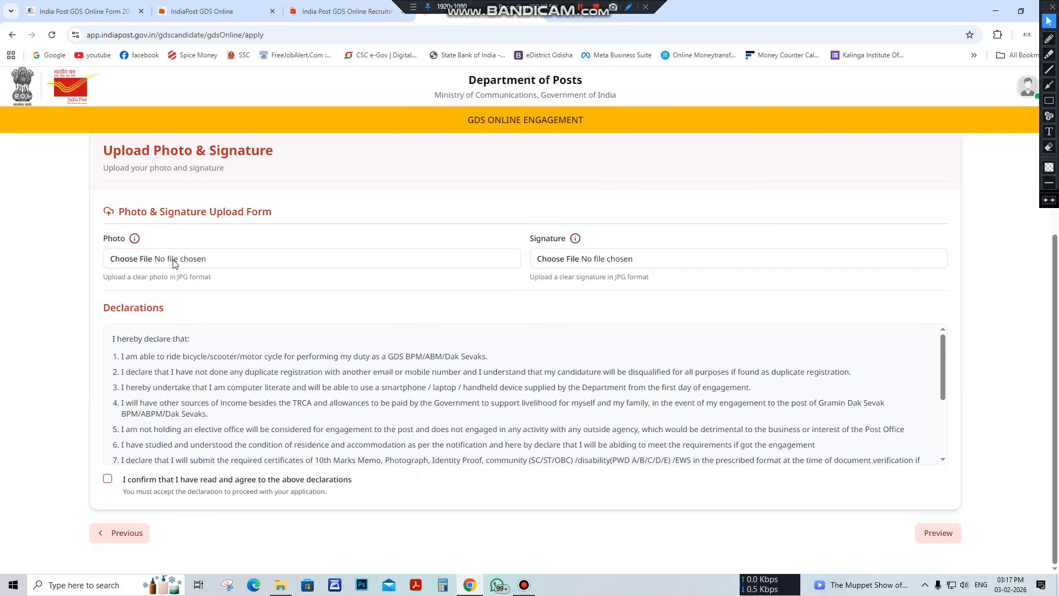
# Attach umesh.jpg from the UMESH folder as the photo
pyautogui.click(149, 259)
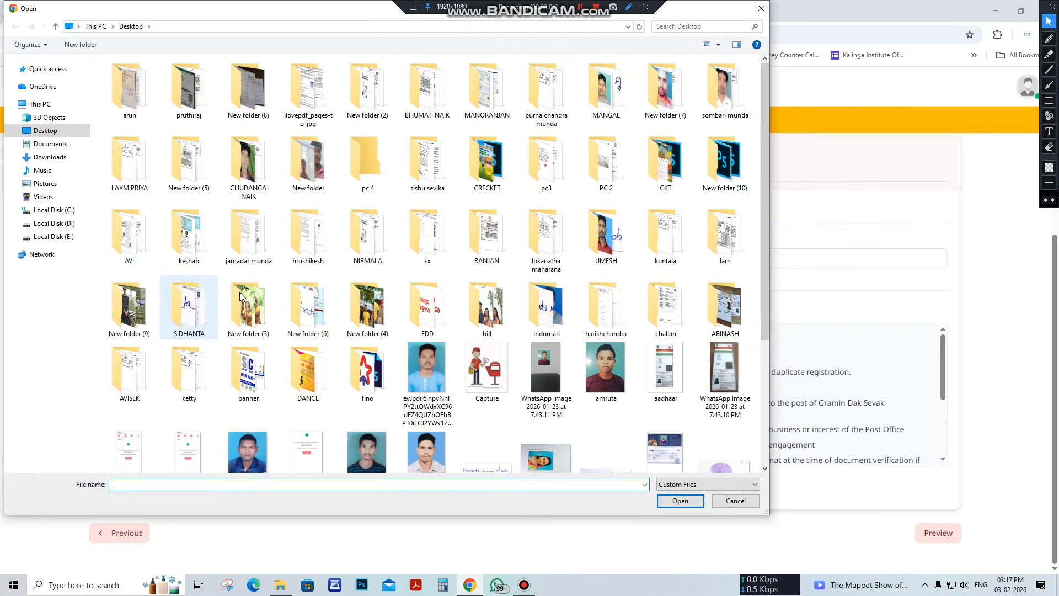
pyautogui.doubleClick(606, 237)
pyautogui.click(372, 88)
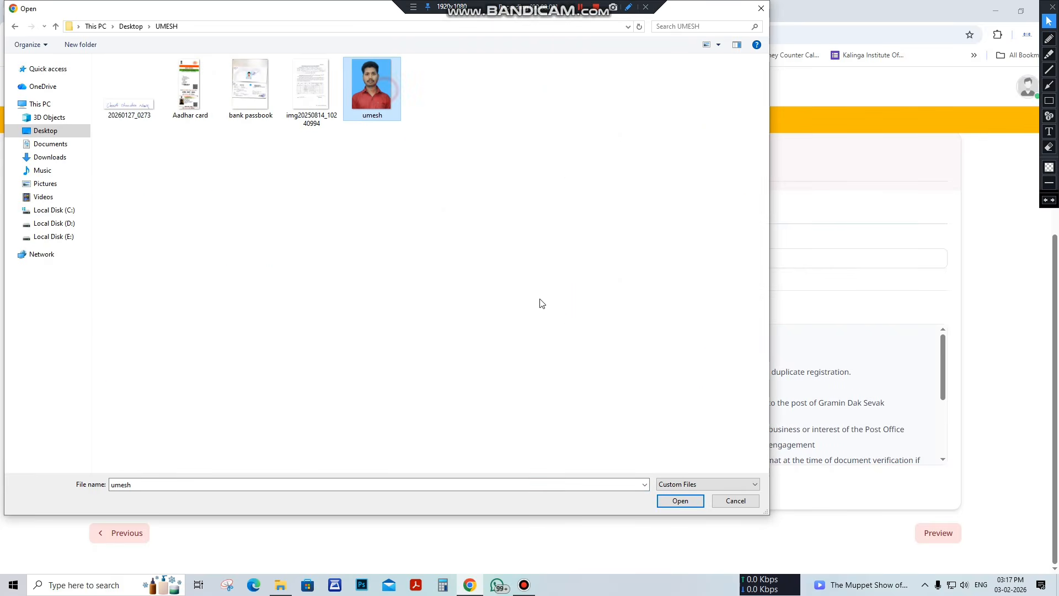
pyautogui.click(684, 501)
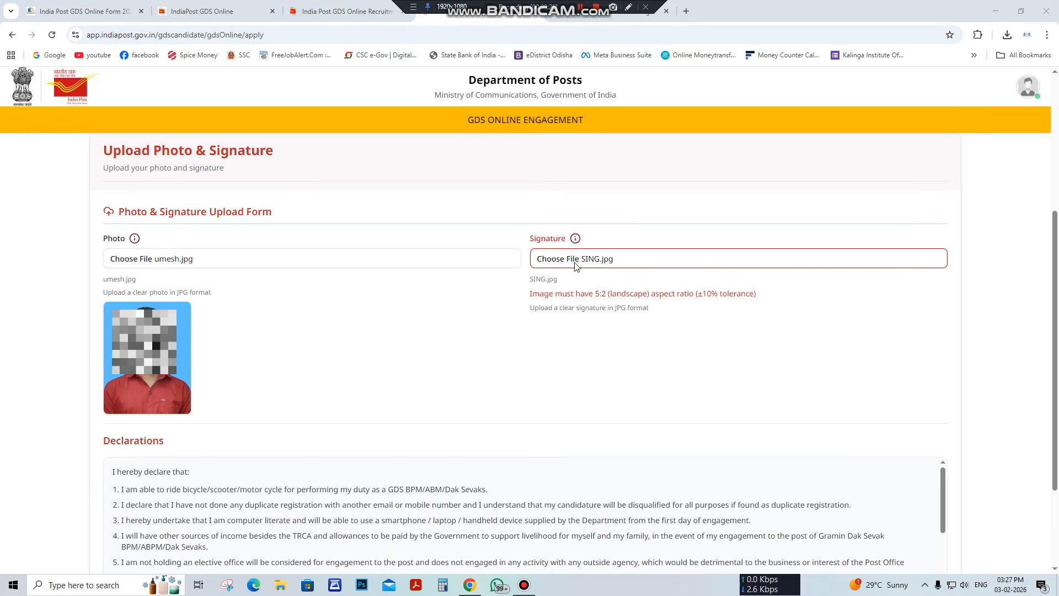
# Try attaching SING.jpg as the signature, which is rejected for lacking a 5:2 ratio
pyautogui.click(574, 264)
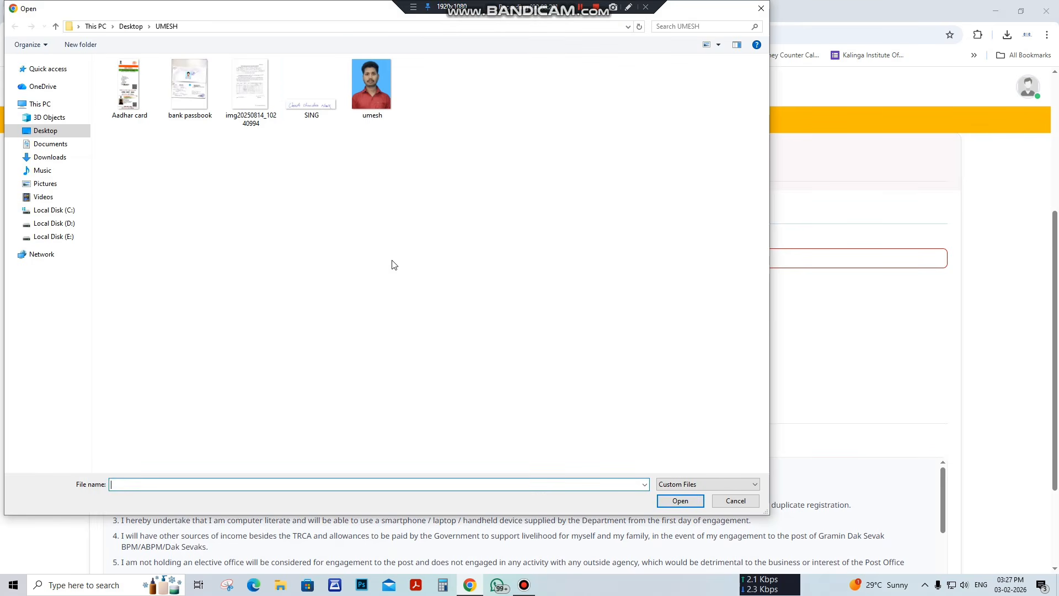
pyautogui.click(317, 114)
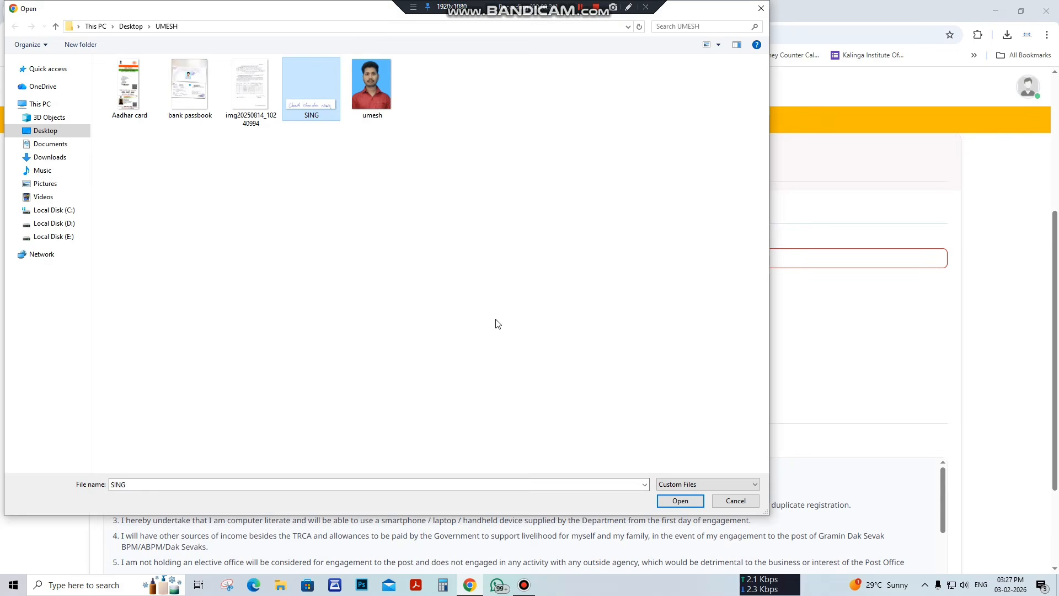
pyautogui.click(678, 502)
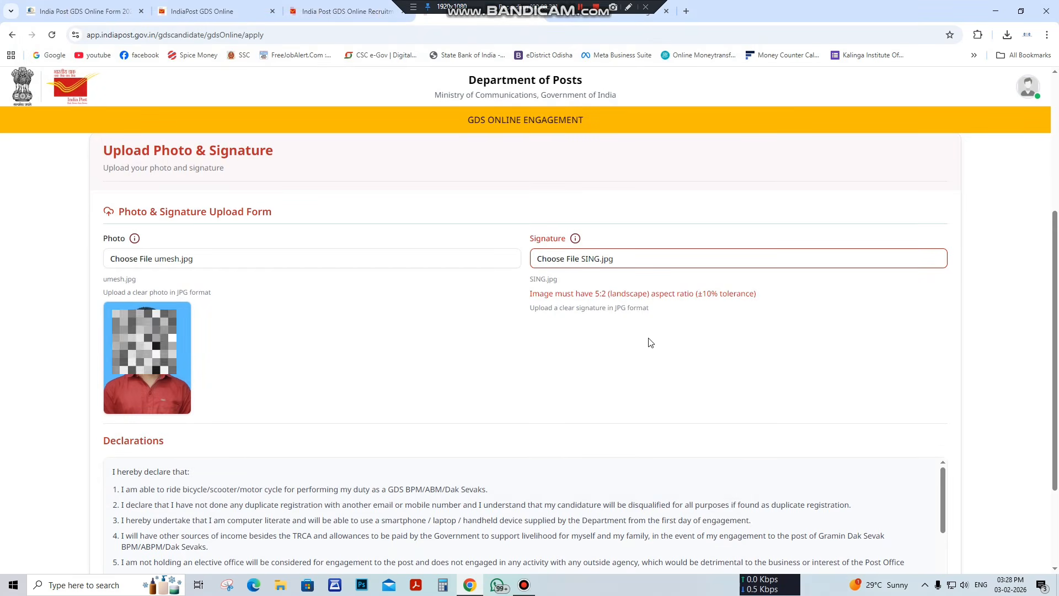
# Read the signature's 5:2 aspect-ratio error, then switch to the 'image ratio converter' Google results
pyautogui.moveTo(529, 294); pyautogui.dragTo(753, 306)
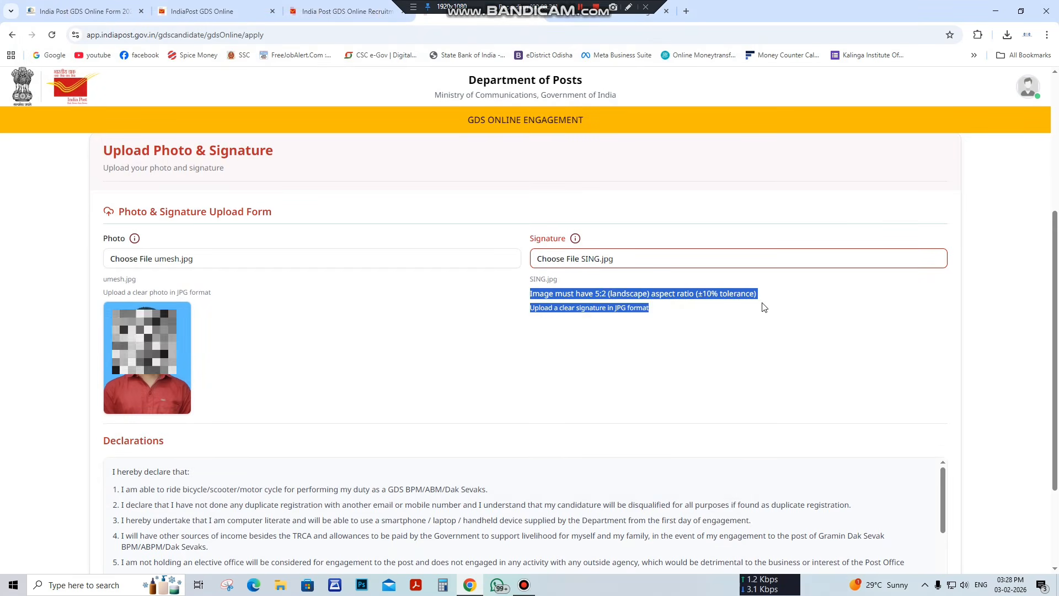
pyautogui.click(785, 319)
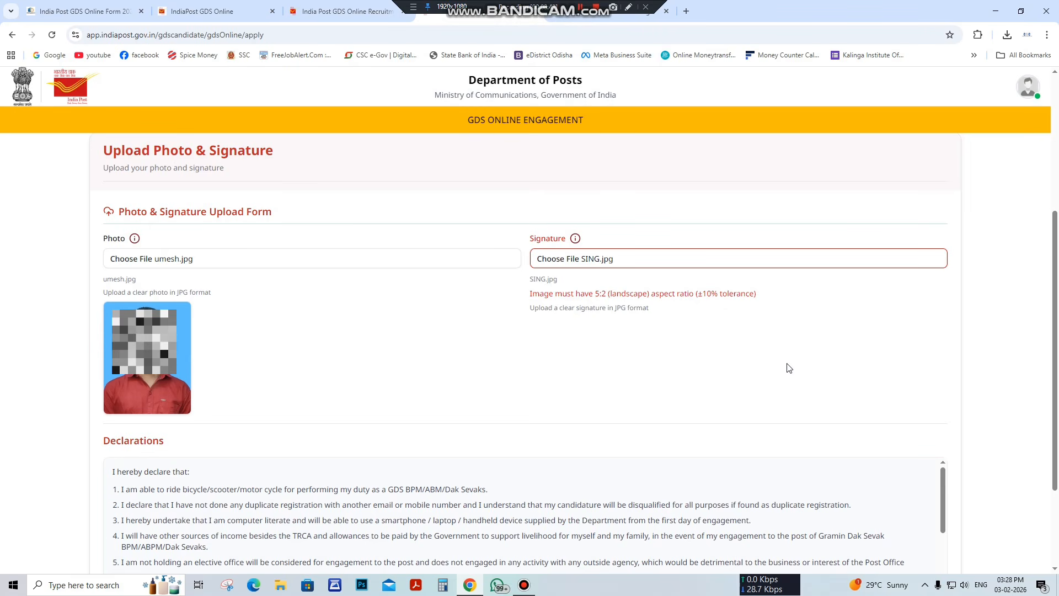
pyautogui.click(605, 19)
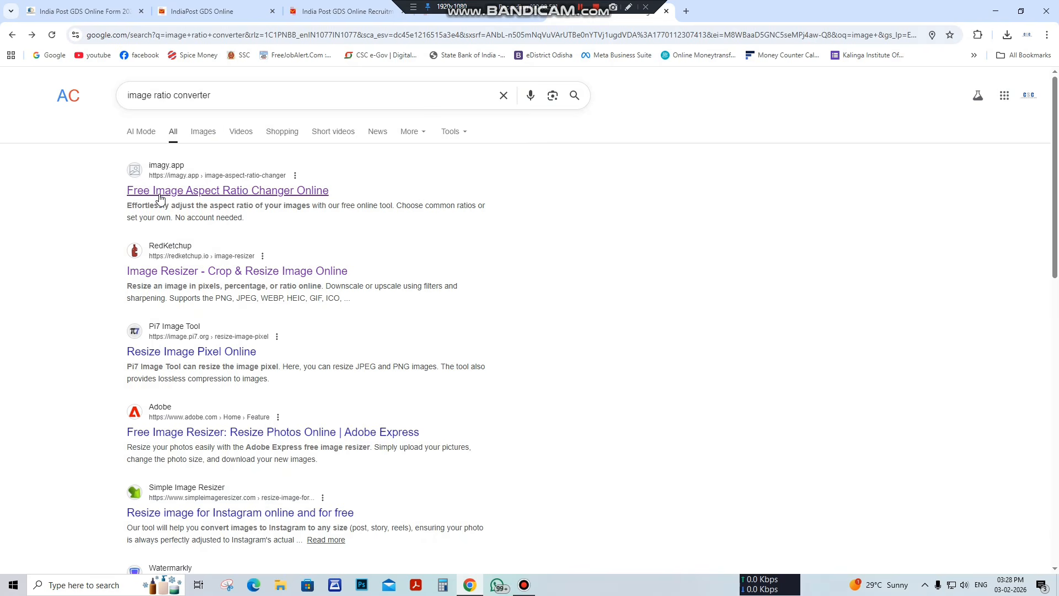
# Load SING.jpg into the imagy.app aspect ratio changer
pyautogui.click(215, 193)
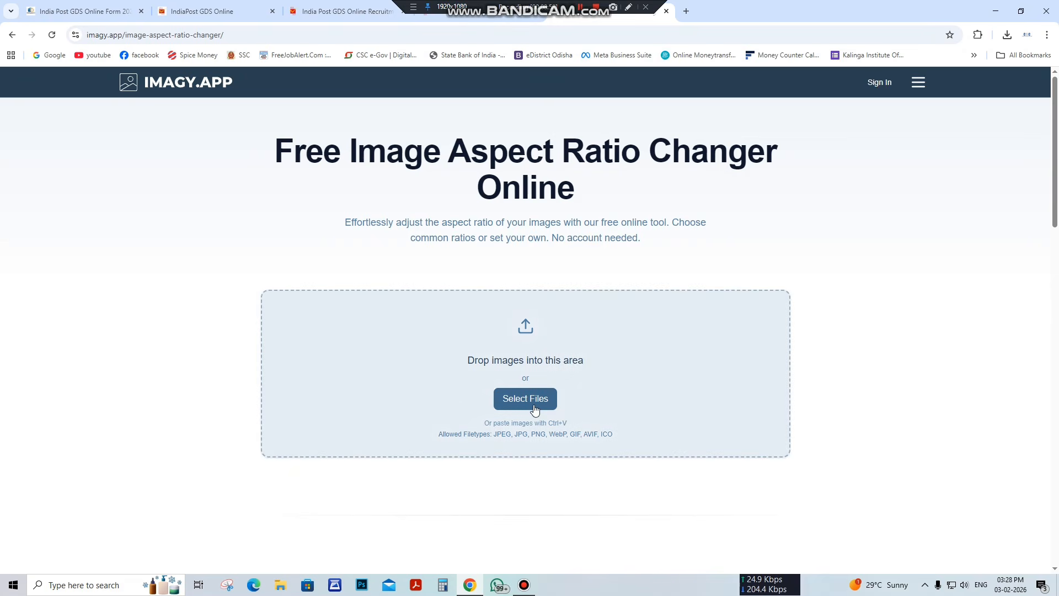
pyautogui.click(543, 404)
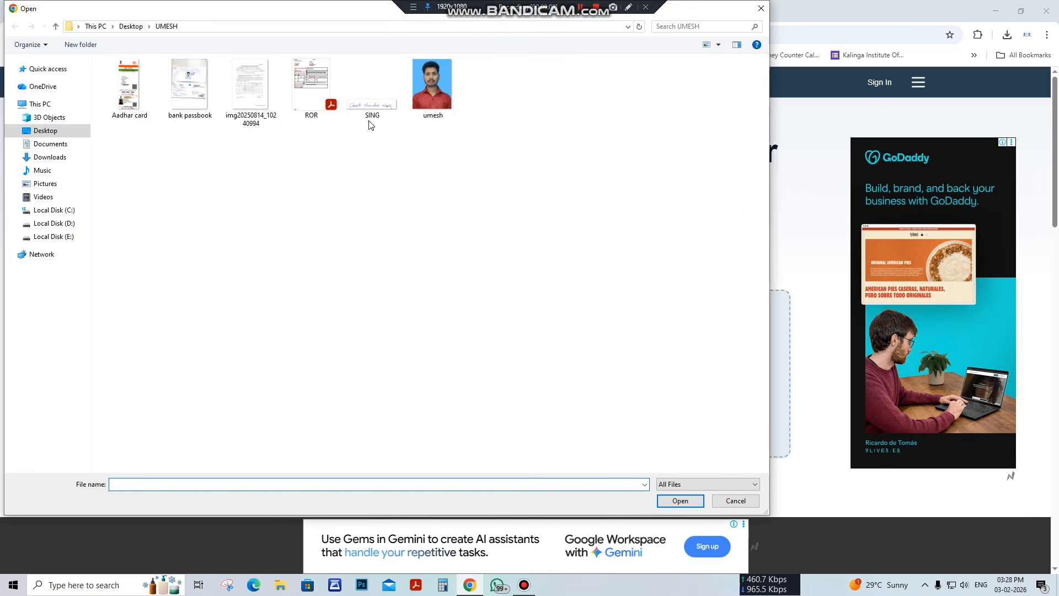
pyautogui.click(371, 88)
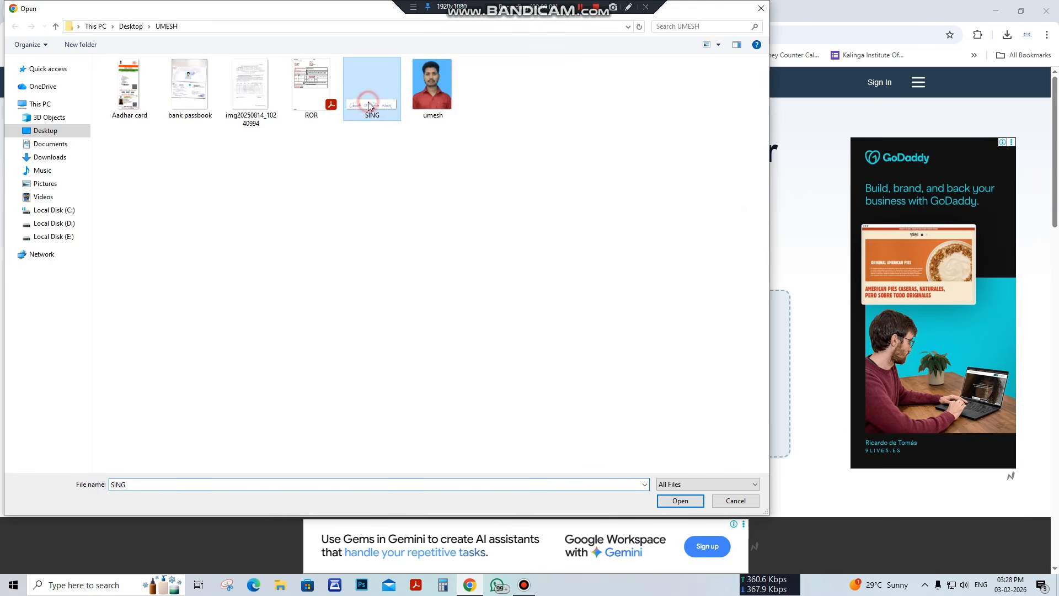
pyautogui.click(680, 500)
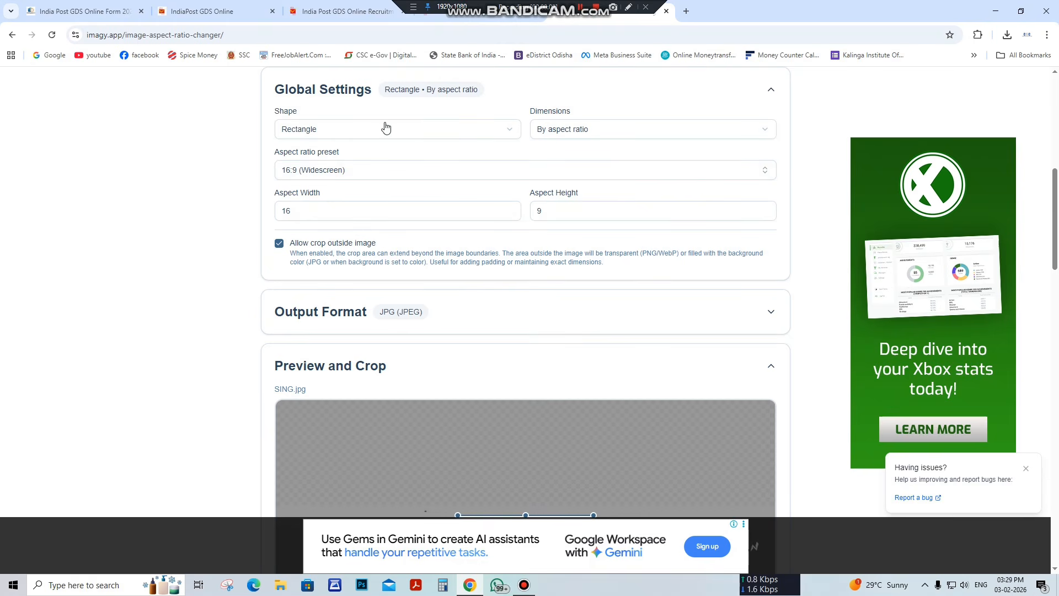
# Set dimensions by width/height to 300 × 120 pixels
pyautogui.click(582, 132)
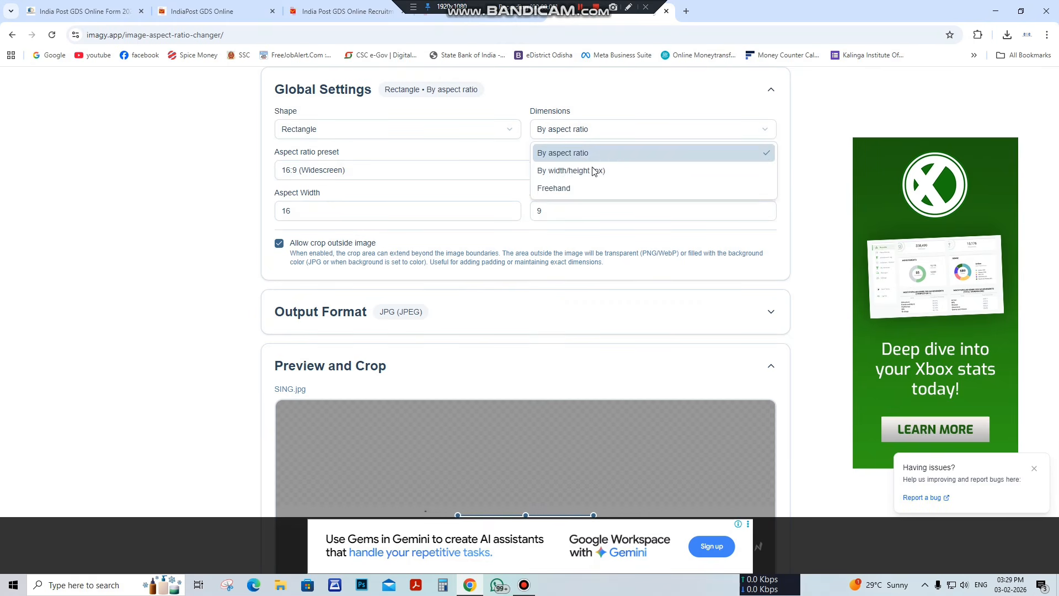
pyautogui.click(616, 171)
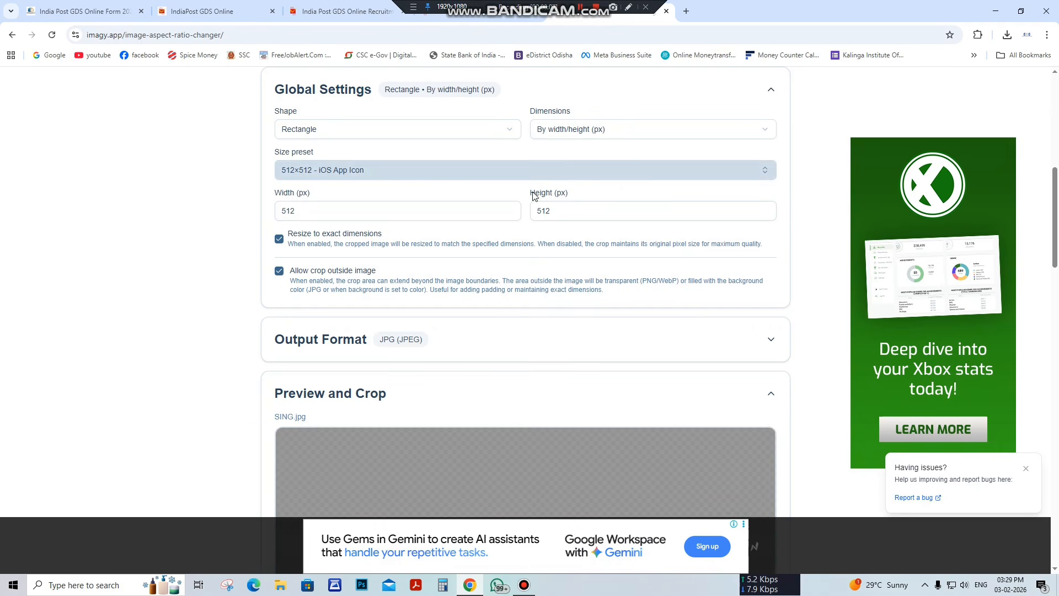
pyautogui.doubleClick(322, 212)
pyautogui.write('300')
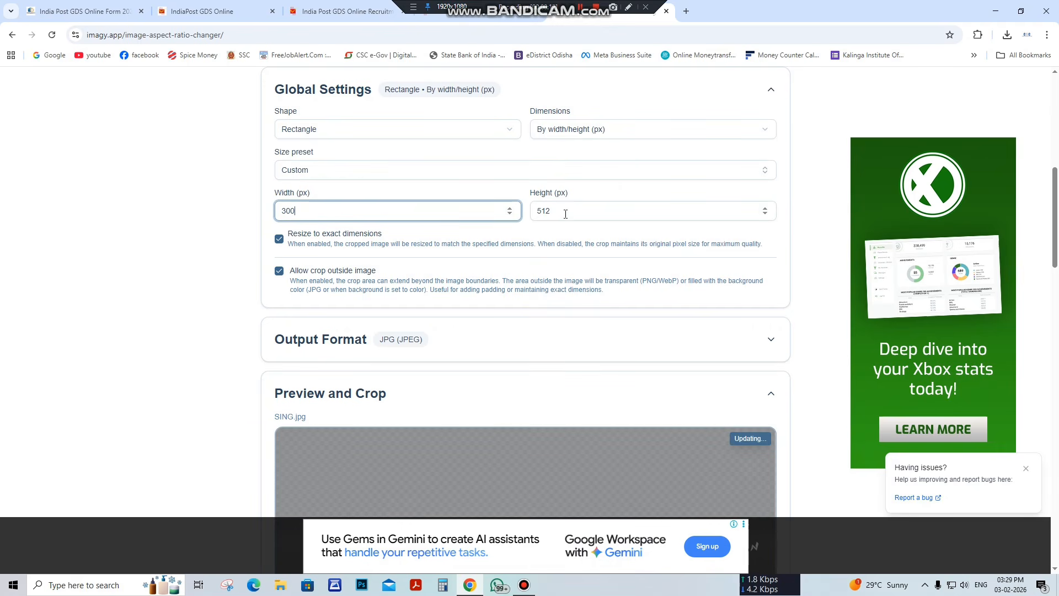
pyautogui.moveTo(565, 214); pyautogui.dragTo(536, 216)
pyautogui.write('12')
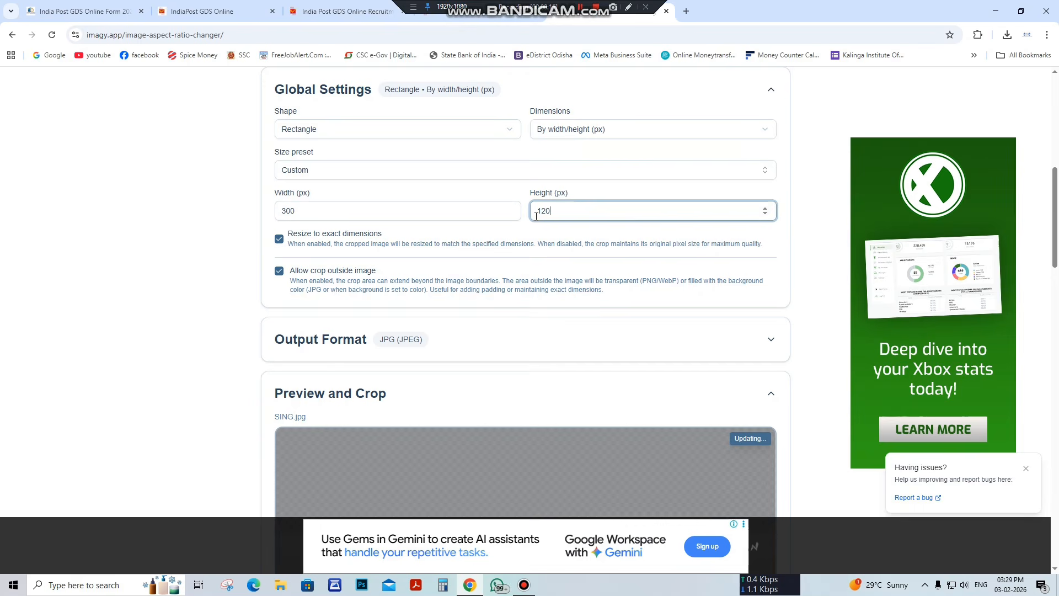
# Move and widen the 300 × 120 crop to cover the whole signature, then download and save it
pyautogui.scroll(-5, 568, 275)
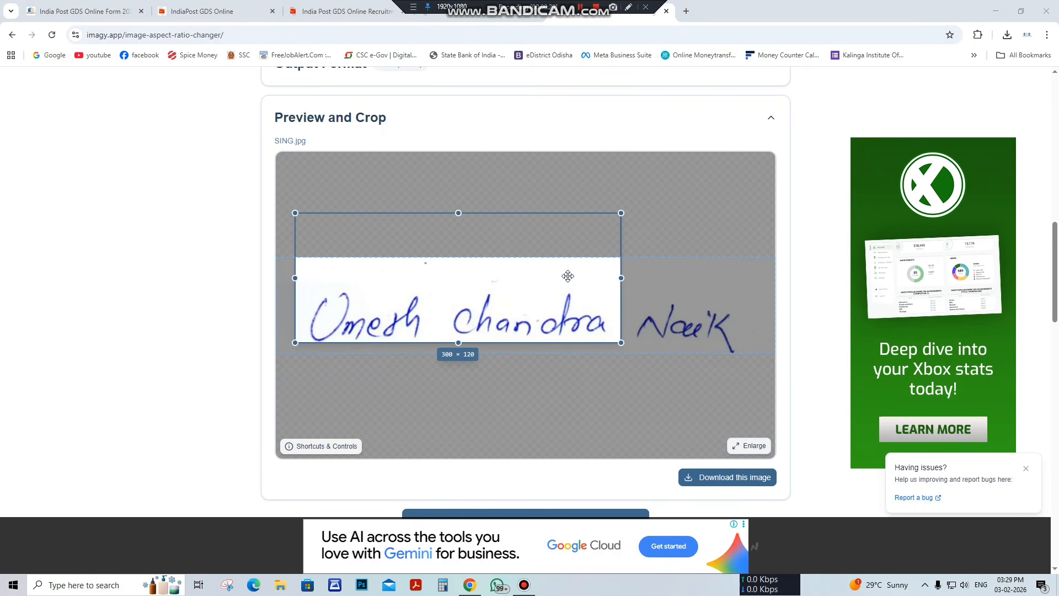
pyautogui.moveTo(505, 311)
pyautogui.mouseDown()
pyautogui.moveTo(500, 295)
pyautogui.moveTo(529, 329)
pyautogui.moveTo(512, 338)
pyautogui.moveTo(530, 317)
pyautogui.moveTo(513, 318)
pyautogui.mouseUp()
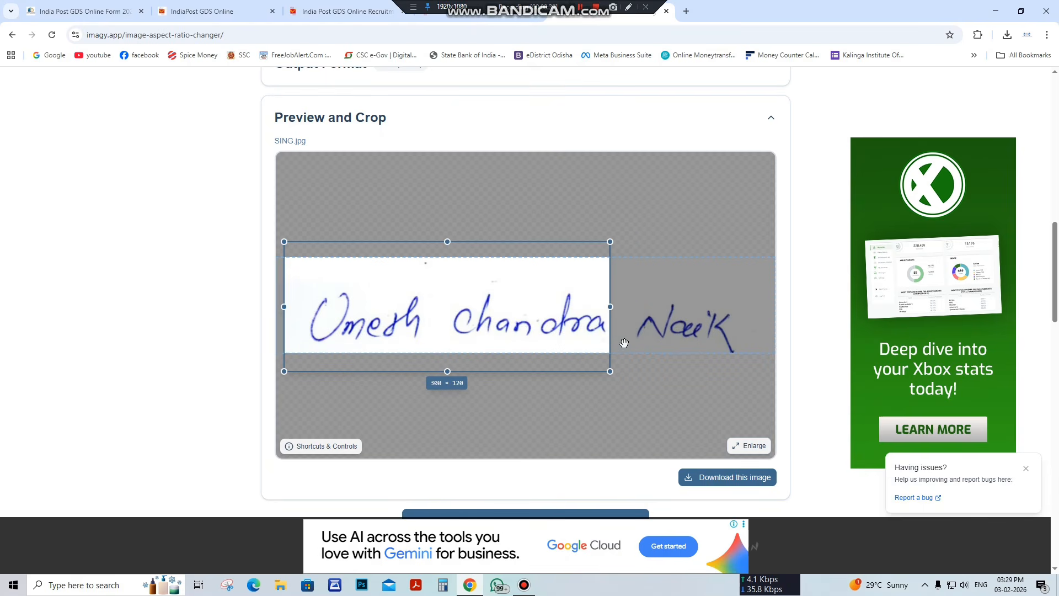
pyautogui.moveTo(614, 310); pyautogui.dragTo(768, 417)
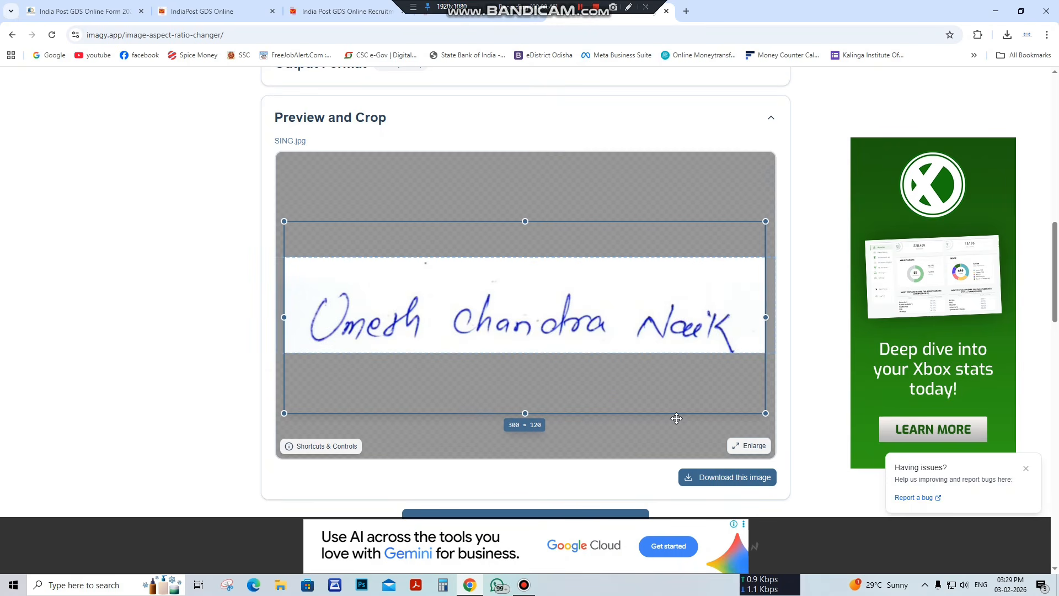
pyautogui.click(753, 481)
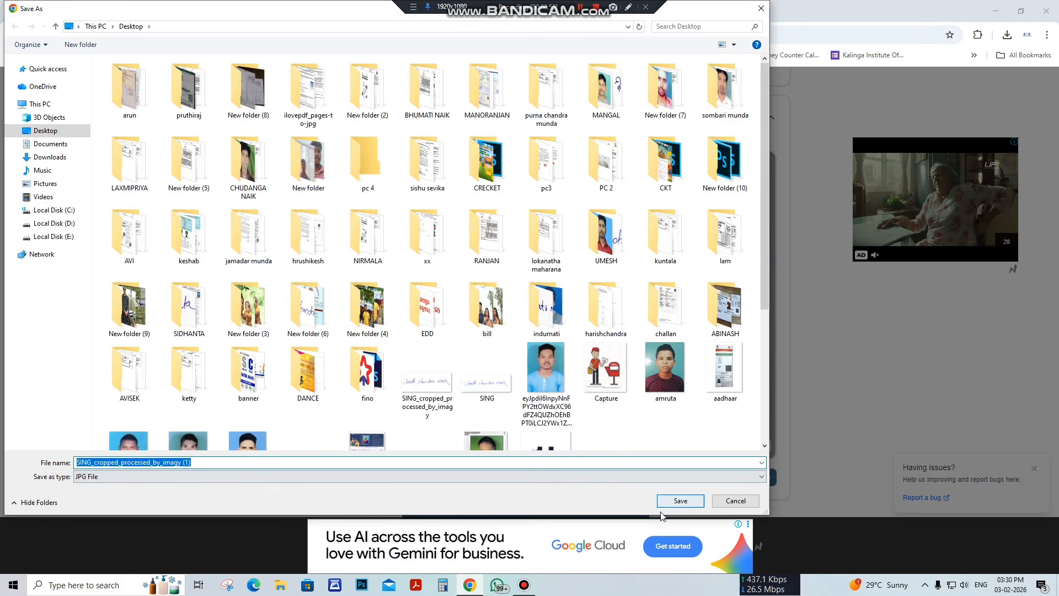
pyautogui.click(669, 501)
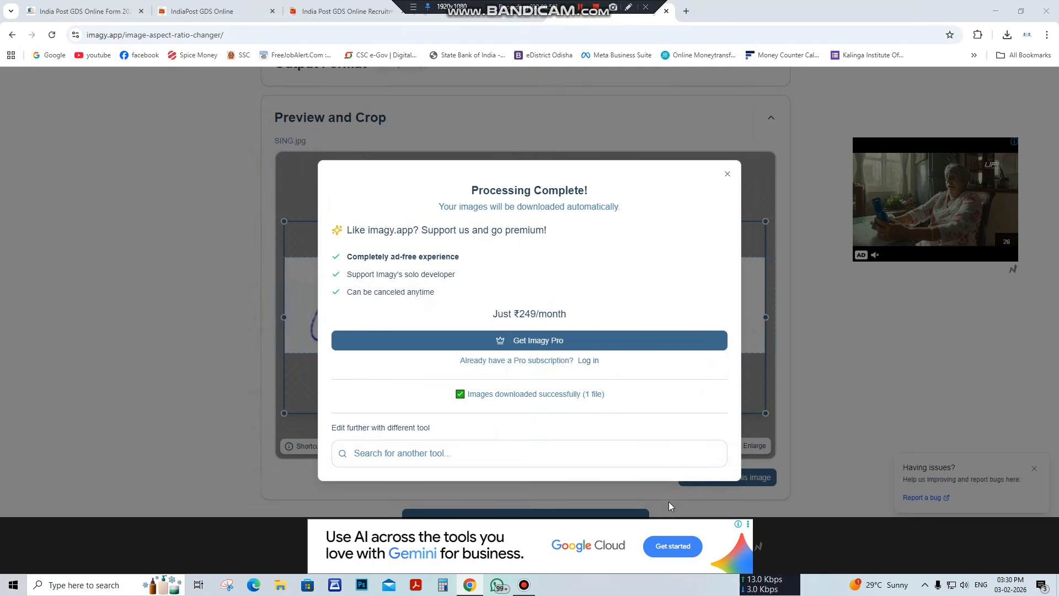
# Back on the India Post form, attach Desktop's SING_cropped_processed_by_imagy.jpg as the signature and check its requirements
pyautogui.click(727, 174)
pyautogui.click(481, 18)
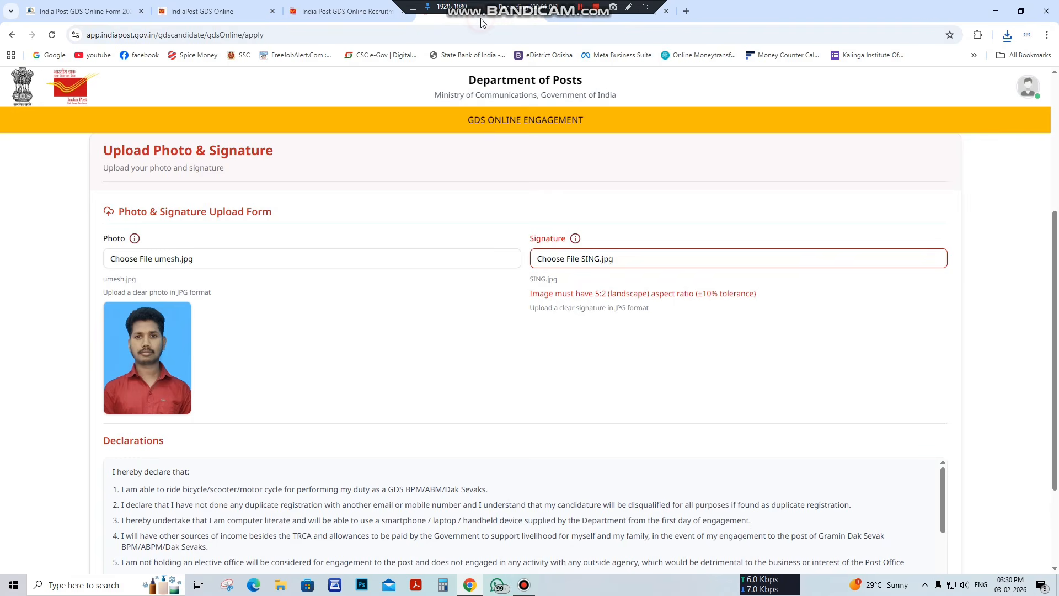
pyautogui.click(555, 259)
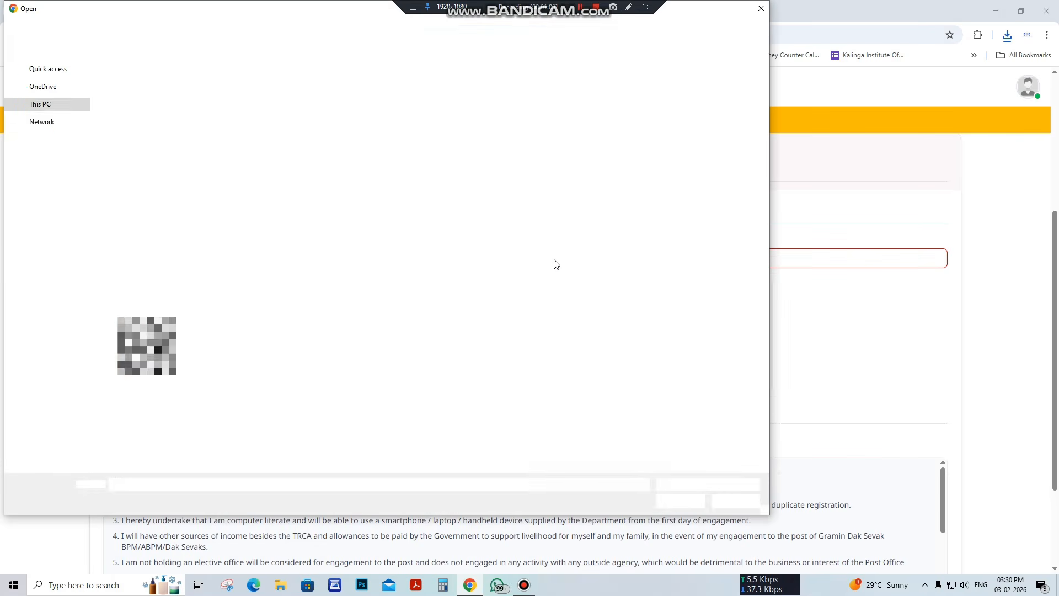
pyautogui.click(48, 131)
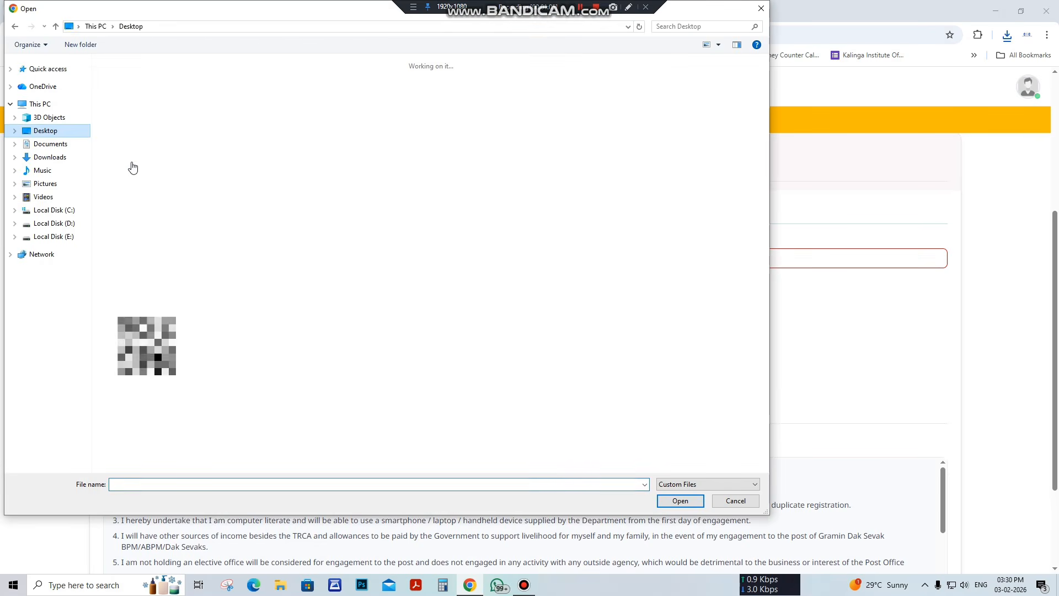
pyautogui.click(488, 405)
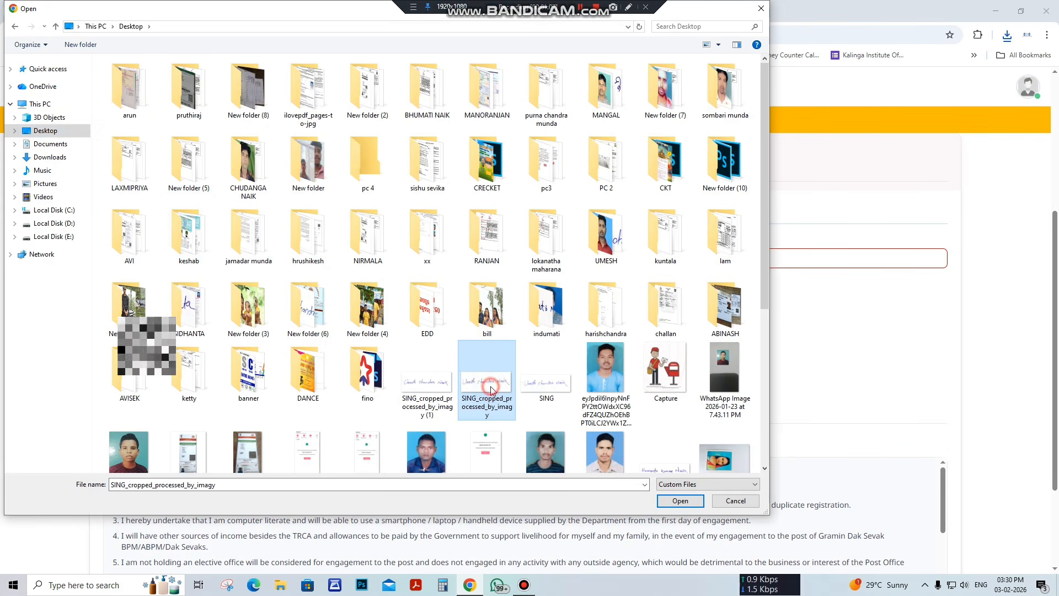
pyautogui.click(680, 500)
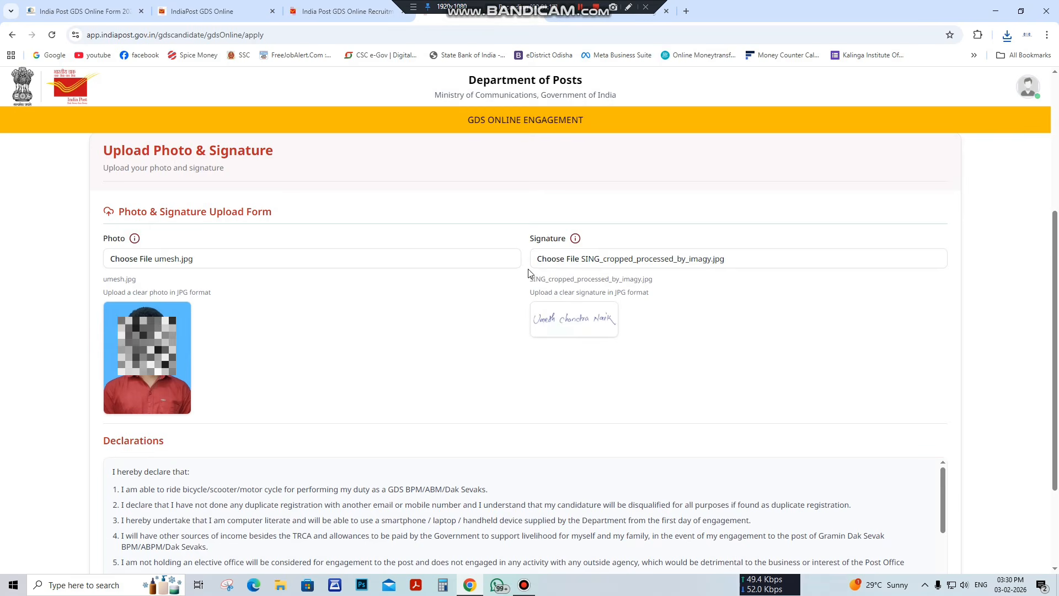
pyautogui.moveTo(573, 240)
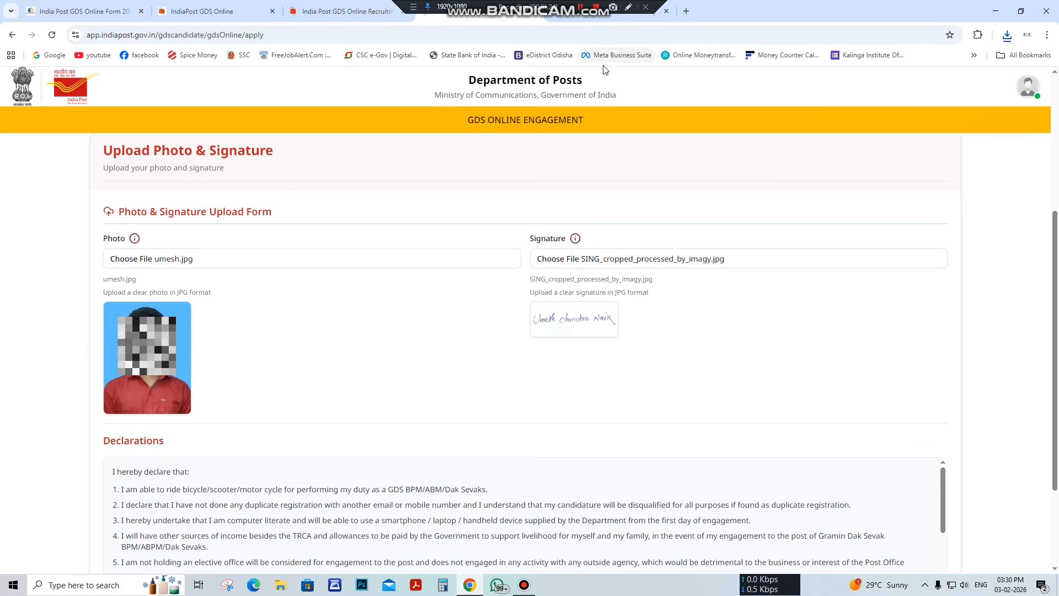
# Load SING_cropped_processed_by_imagy (1) into Pi7's Increase Image Size in KB tool
pyautogui.click(577, 10)
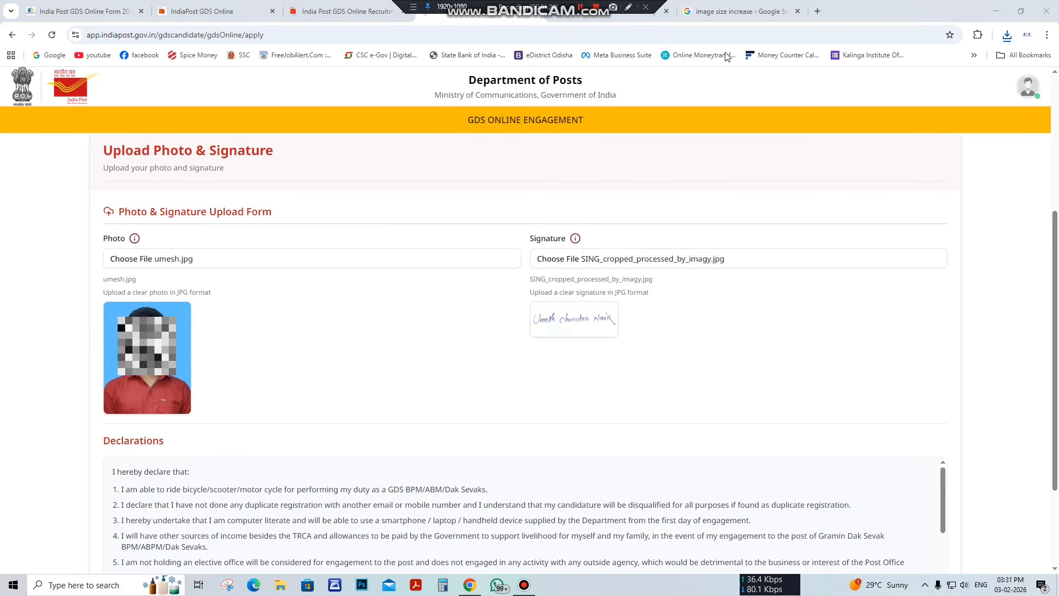
pyautogui.click(729, 9)
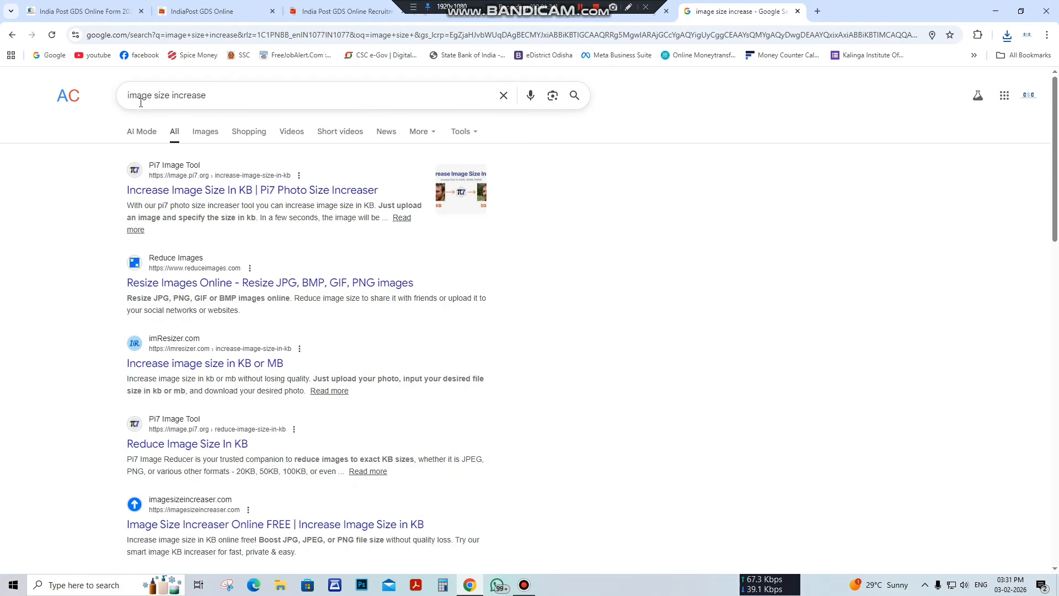
pyautogui.click(214, 191)
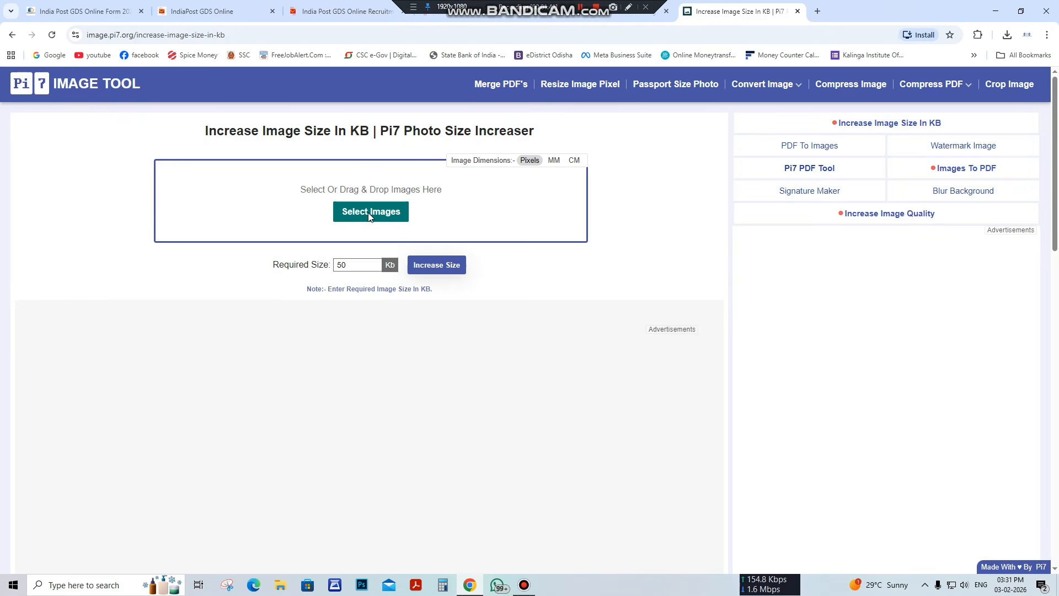
pyautogui.click(369, 216)
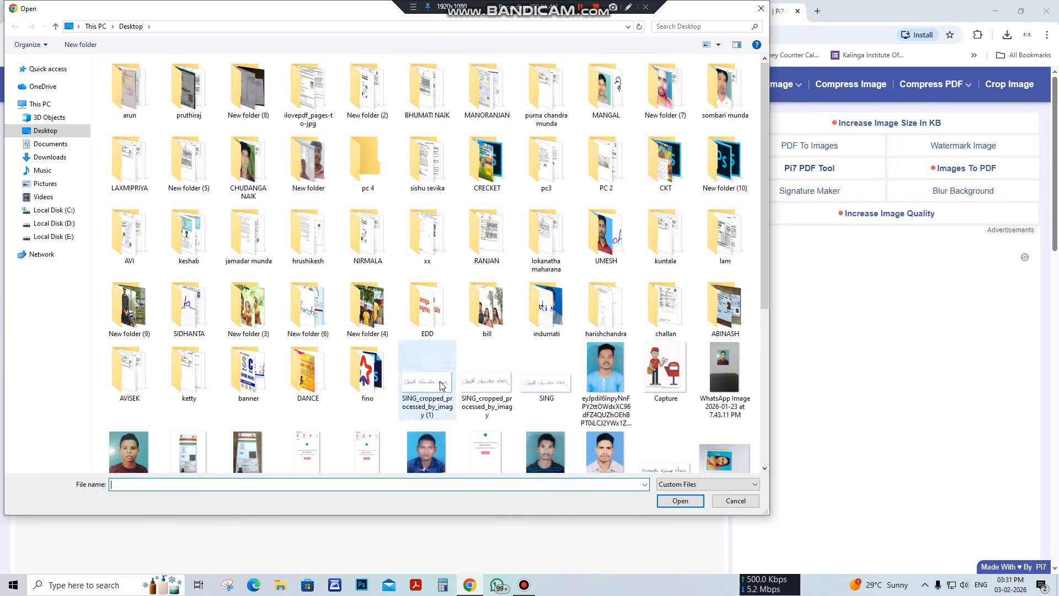
pyautogui.click(427, 381)
pyautogui.click(679, 500)
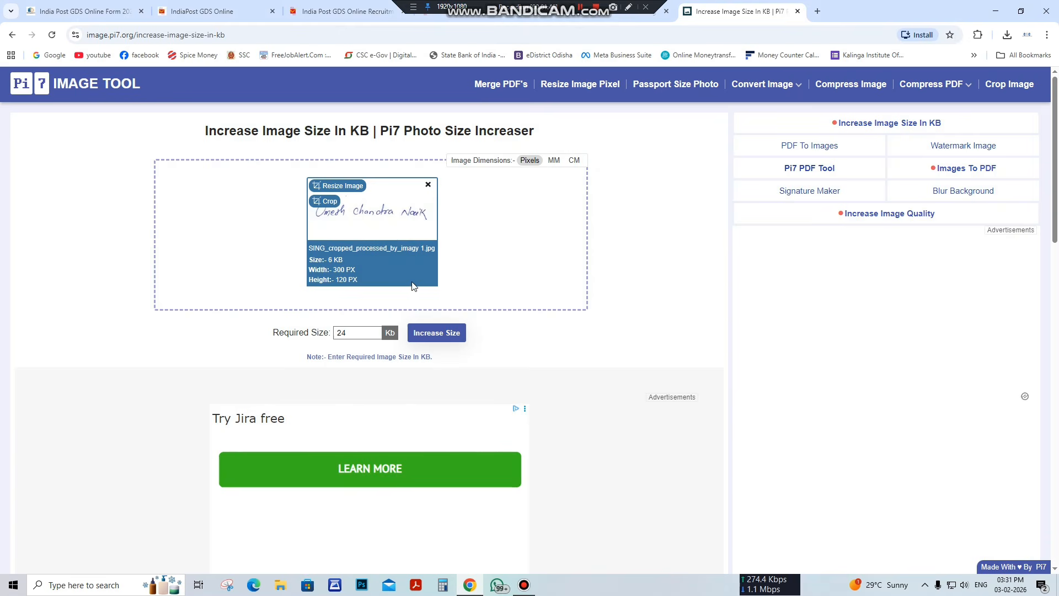
# Enlarge the signature to a required size of 50 KB and save the JPG to the Desktop
pyautogui.doubleClick(356, 333)
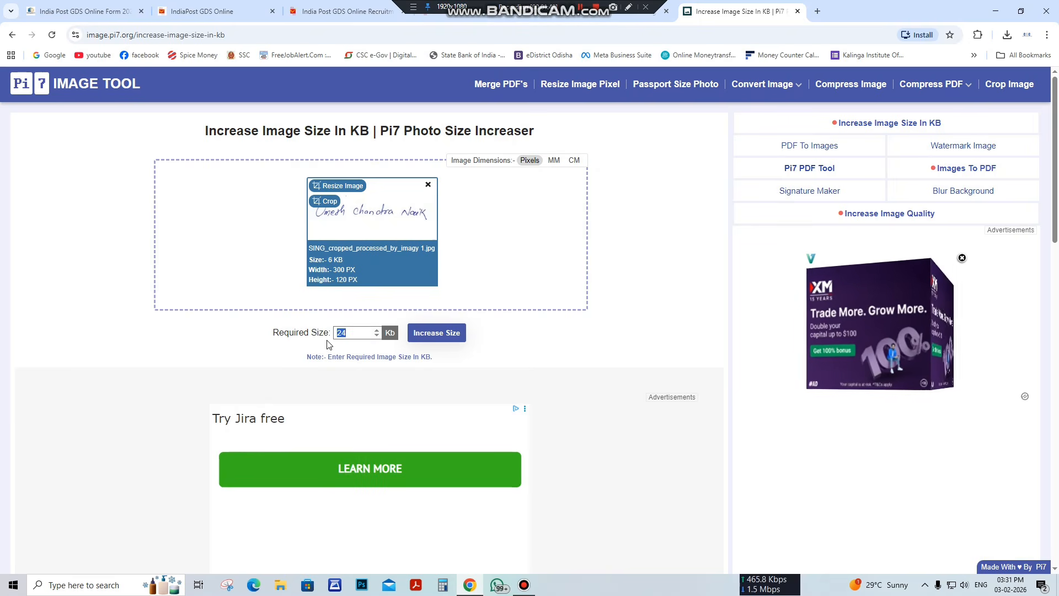
pyautogui.write('5')
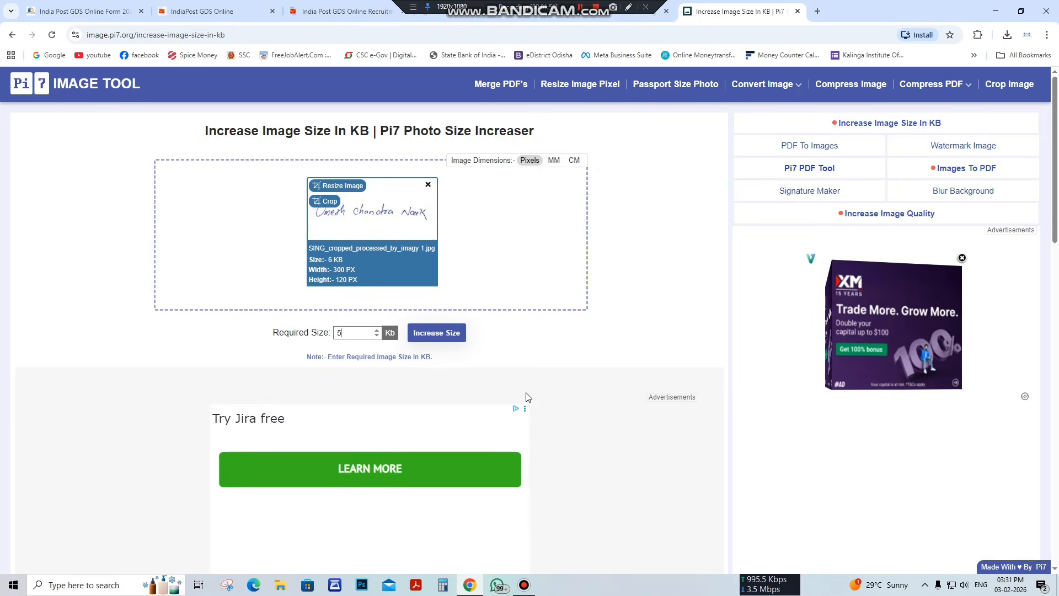
pyautogui.write('0')
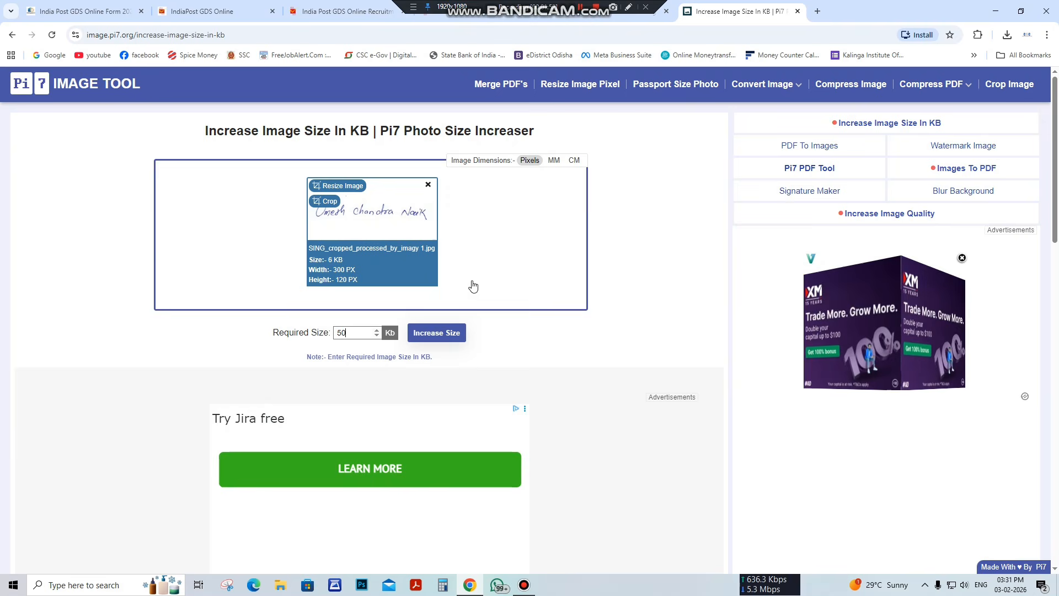
pyautogui.click(442, 337)
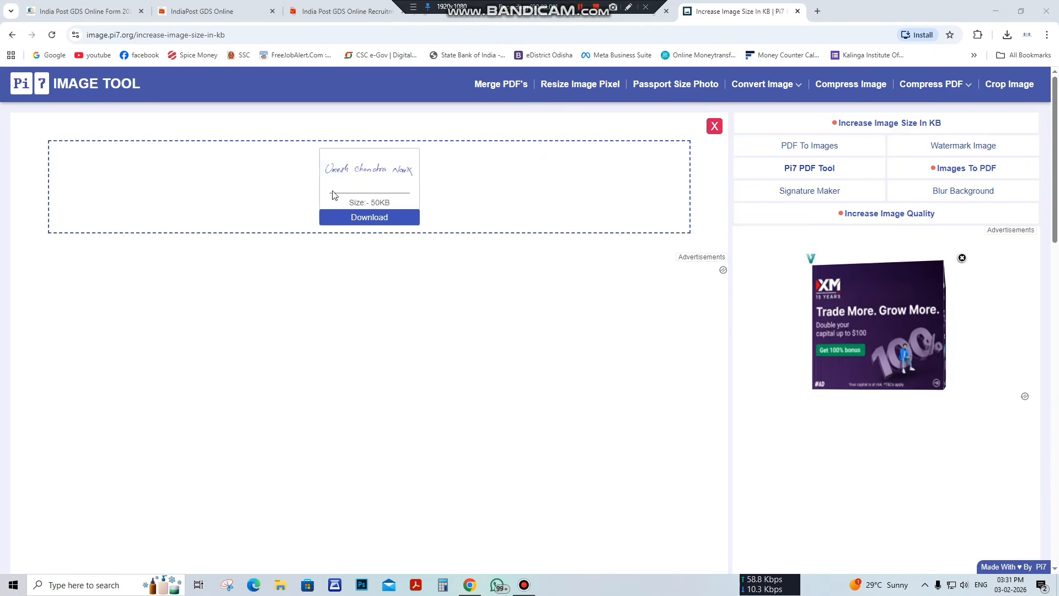
pyautogui.click(372, 220)
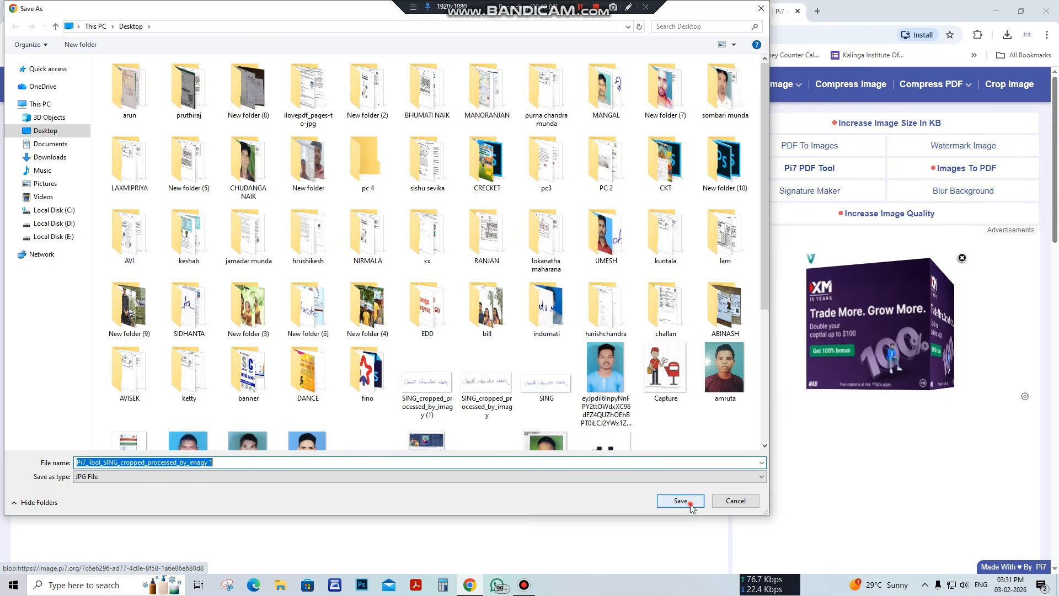
pyautogui.click(680, 500)
# Agree to 'I confirm that I have read and agree to the above declarations' and open the Application Preview
pyautogui.click(458, 19)
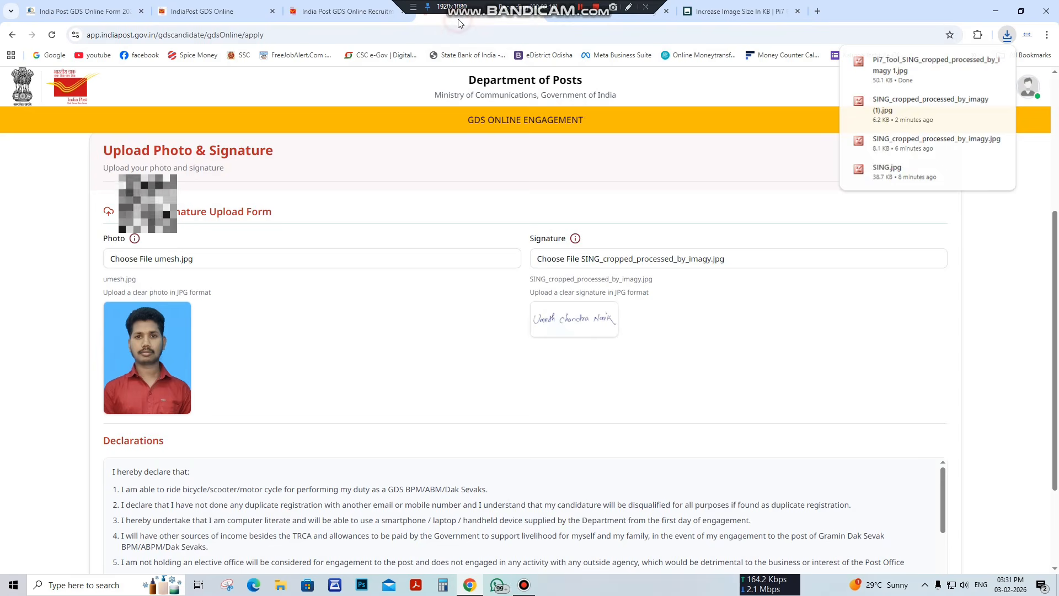
pyautogui.scroll(-3, 579, 252)
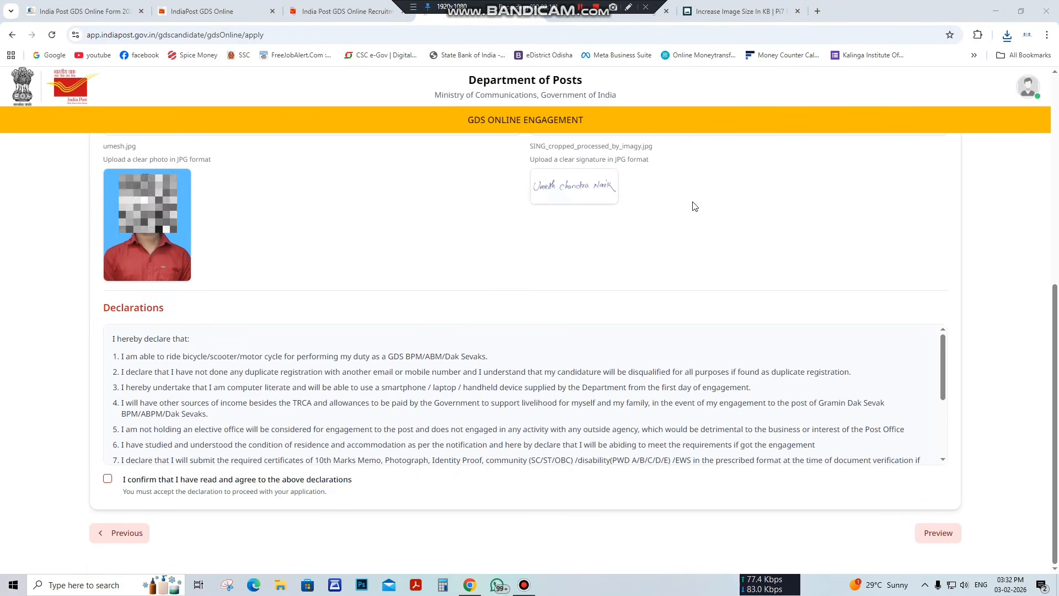
pyautogui.click(108, 478)
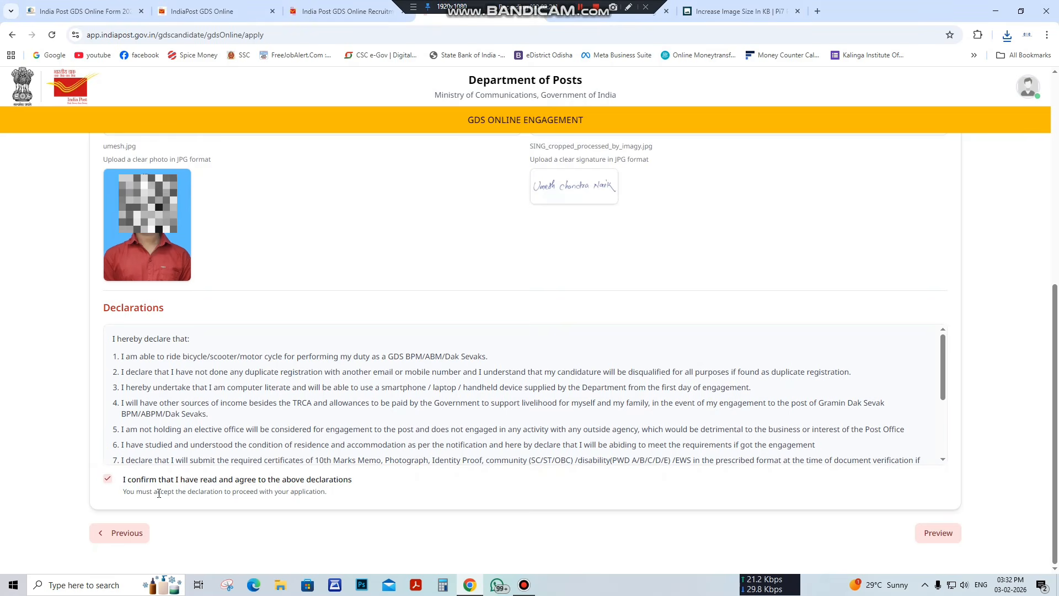
pyautogui.click(944, 534)
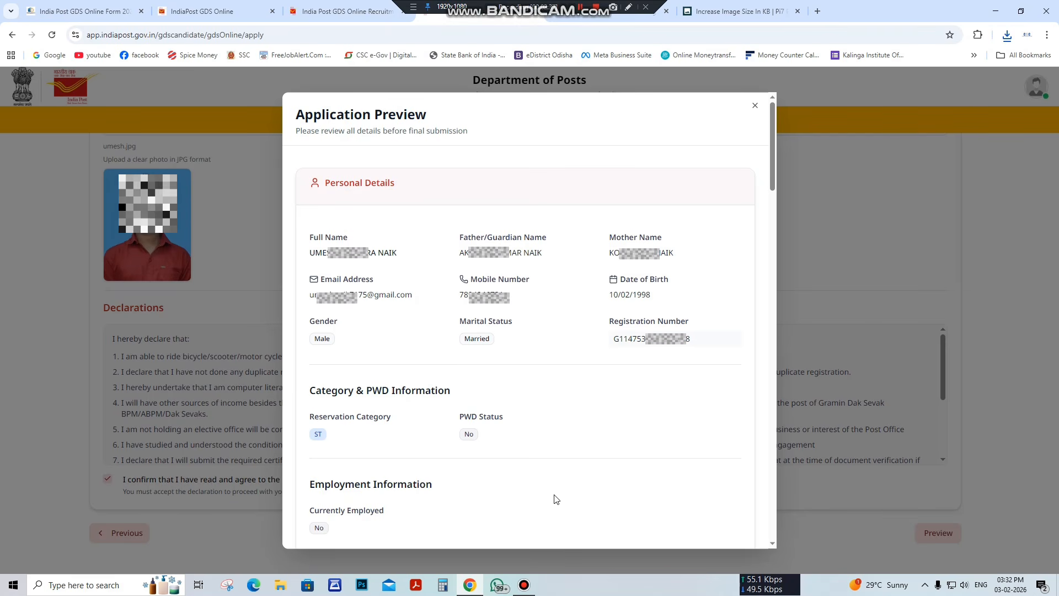
# Submit the application from the end of the preview and confirm with 'Yes, Submit'
pyautogui.scroll(-15, 584, 496)
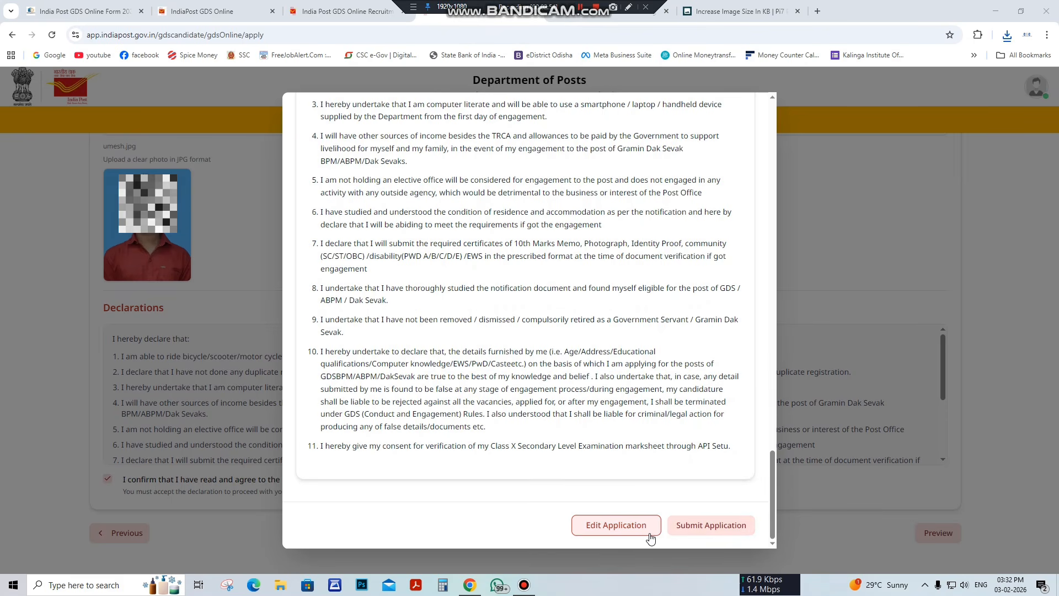
pyautogui.click(718, 532)
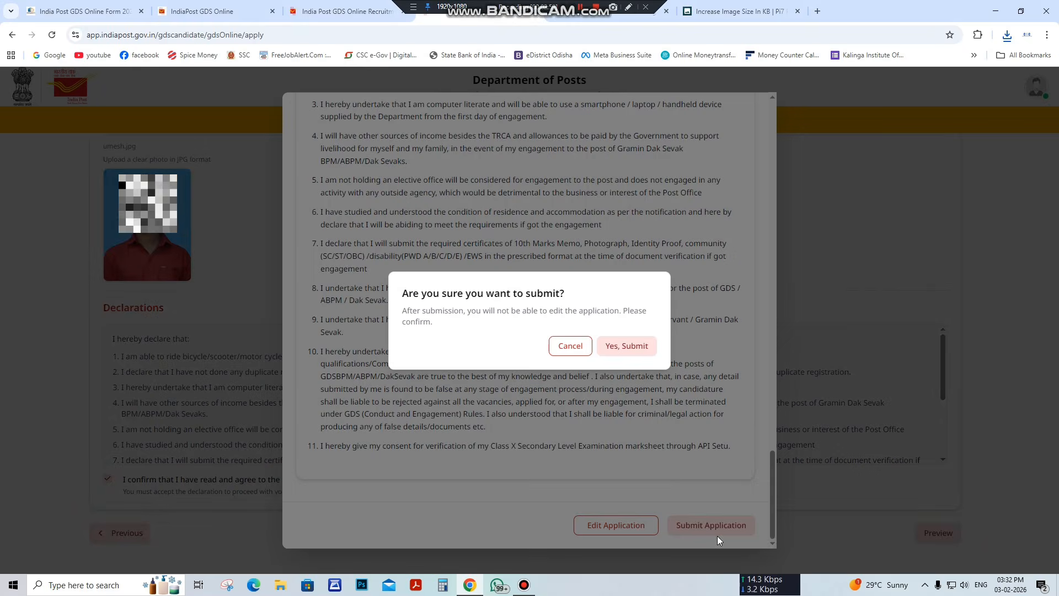
pyautogui.click(646, 352)
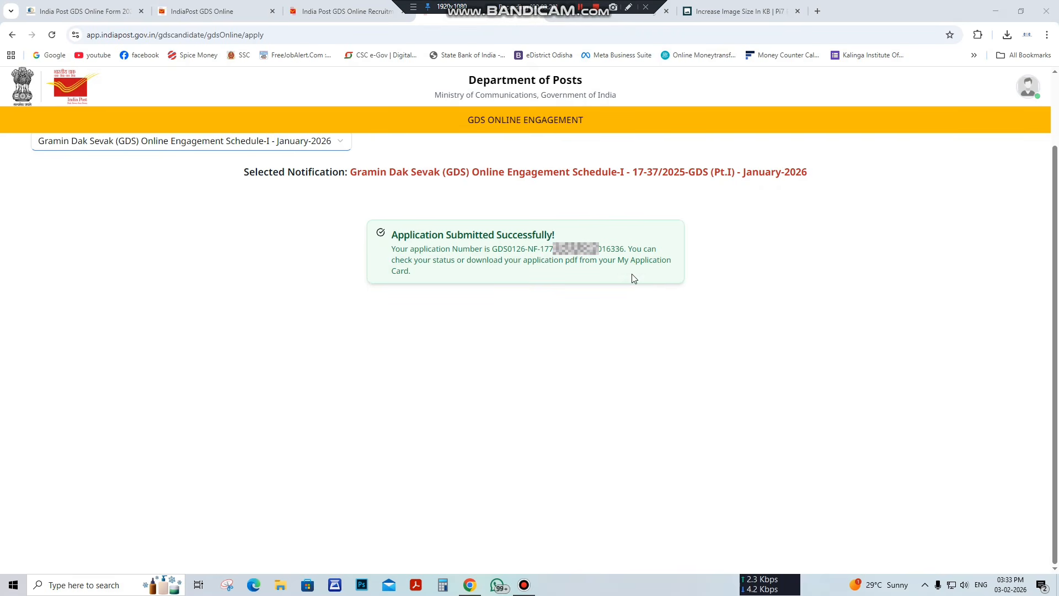
# Return to the portal Dashboard and open My Applications, showing the January-2026 application as SUBMITTED
pyautogui.moveTo(617, 260); pyautogui.dragTo(673, 262)
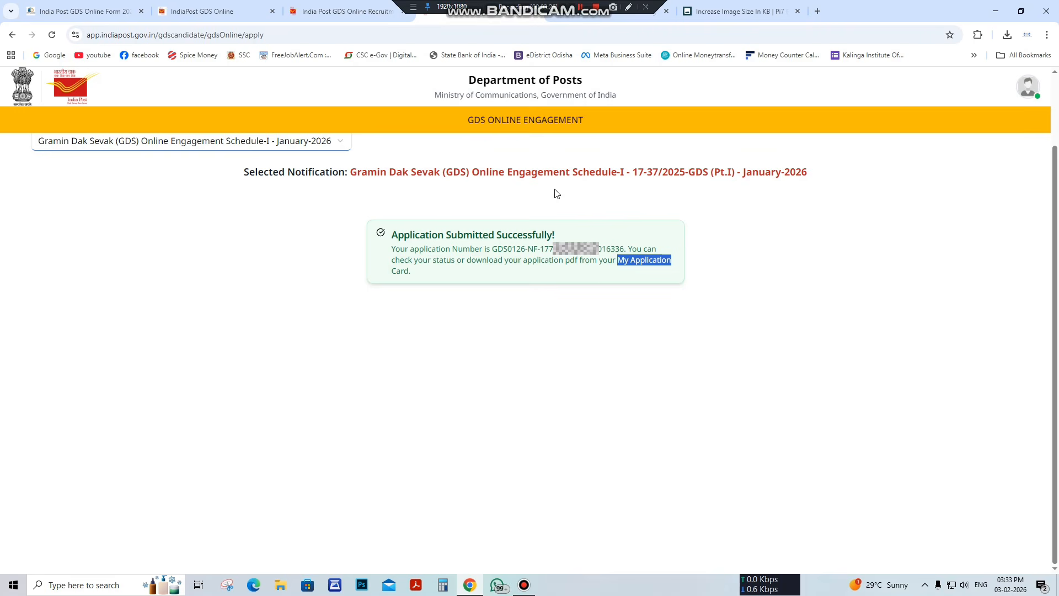
pyautogui.click(580, 7)
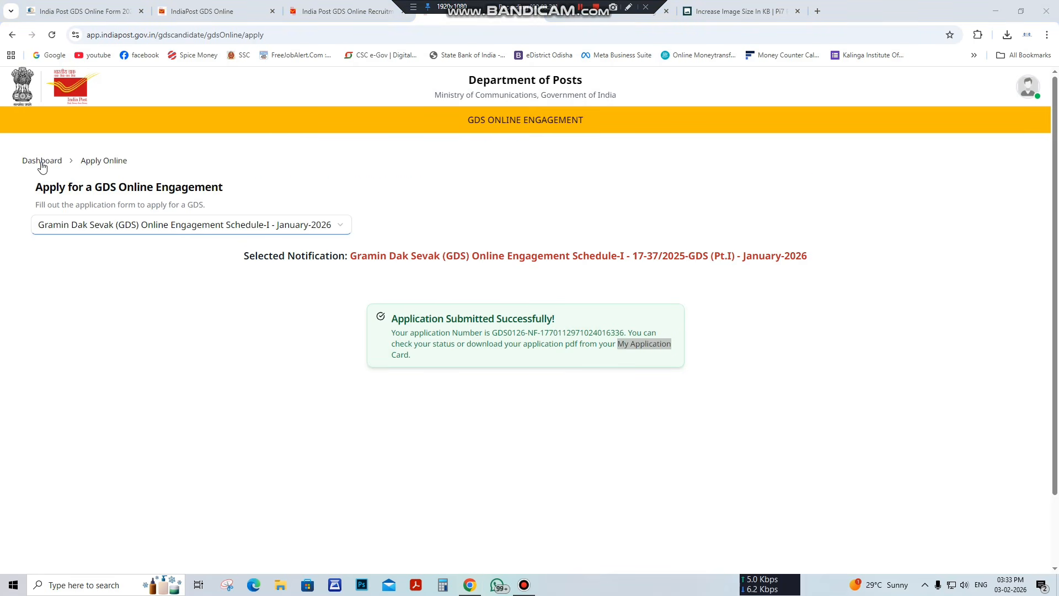
pyautogui.click(41, 162)
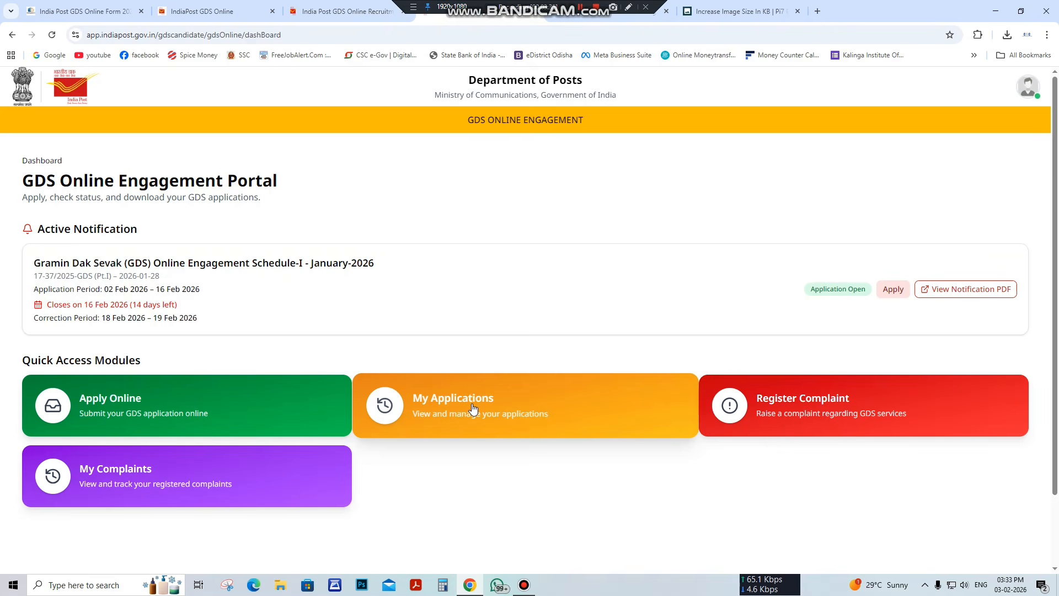
pyautogui.click(473, 408)
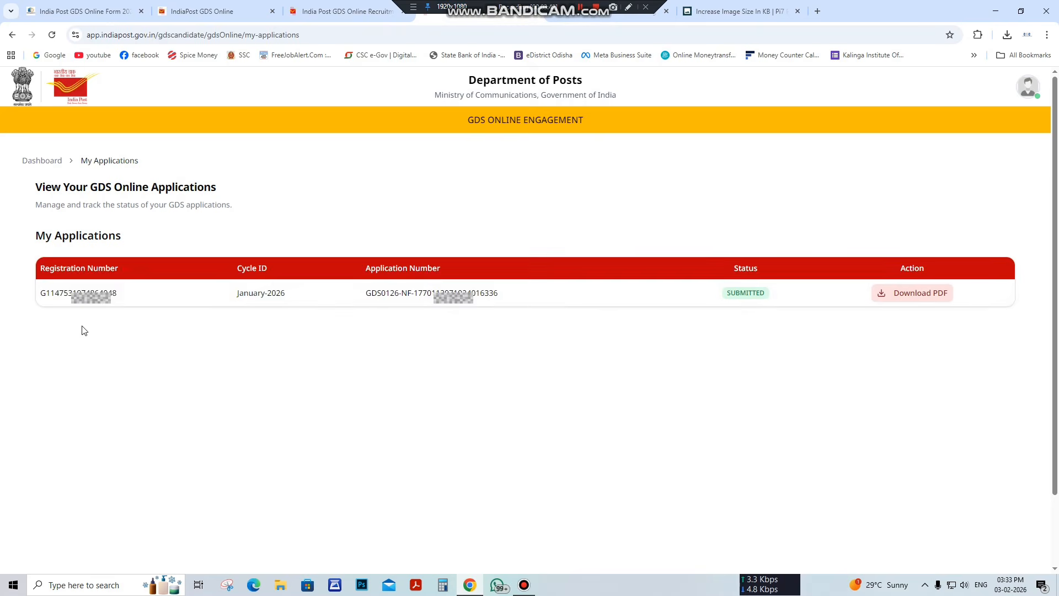
# Download the submitted application's PDF and save the file
pyautogui.click(927, 298)
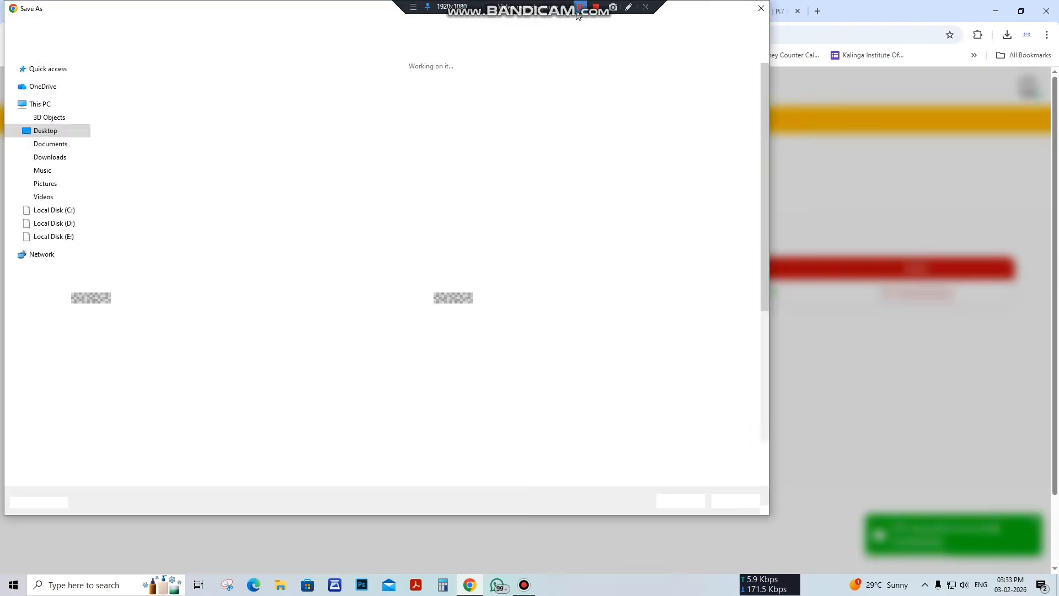
pyautogui.press('Return')
pyautogui.click(751, 363)
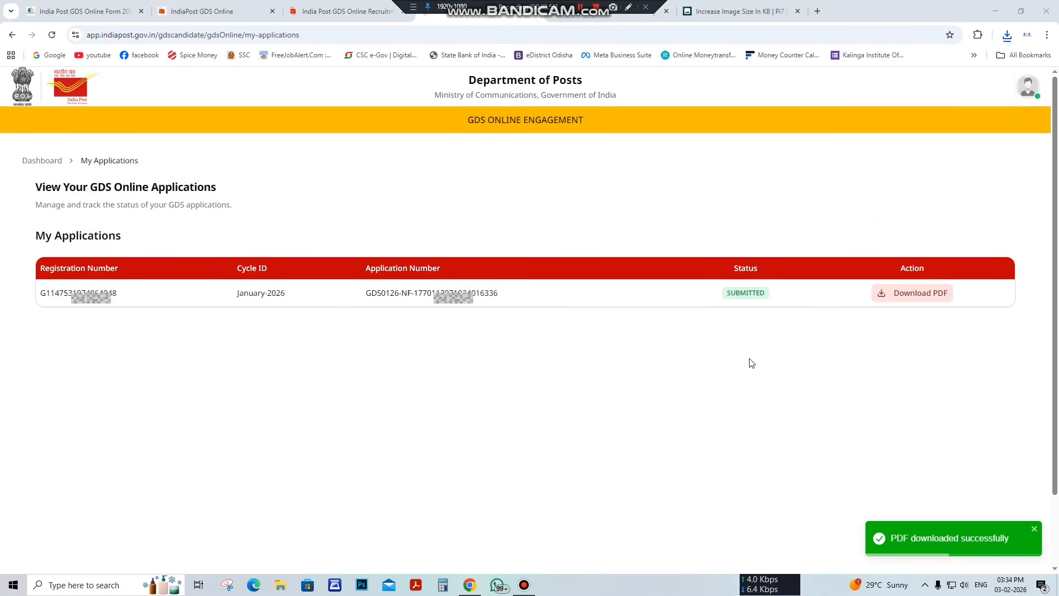